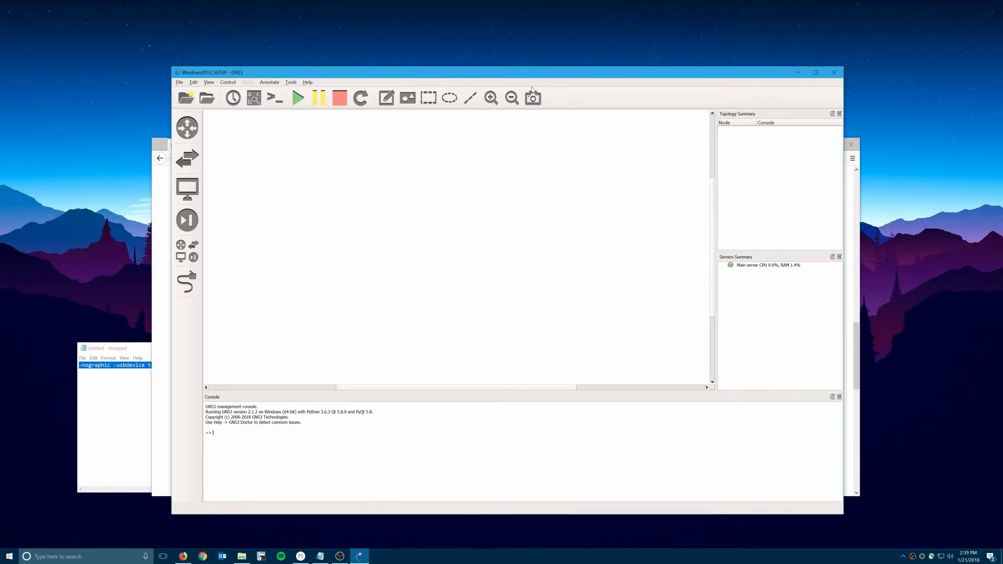
Move the GNS3 window aside and open the GNS3 Preferences.
{"action": "left_click_drag", "start_coordinate": [459, 80], "coordinate": [508, 78]}
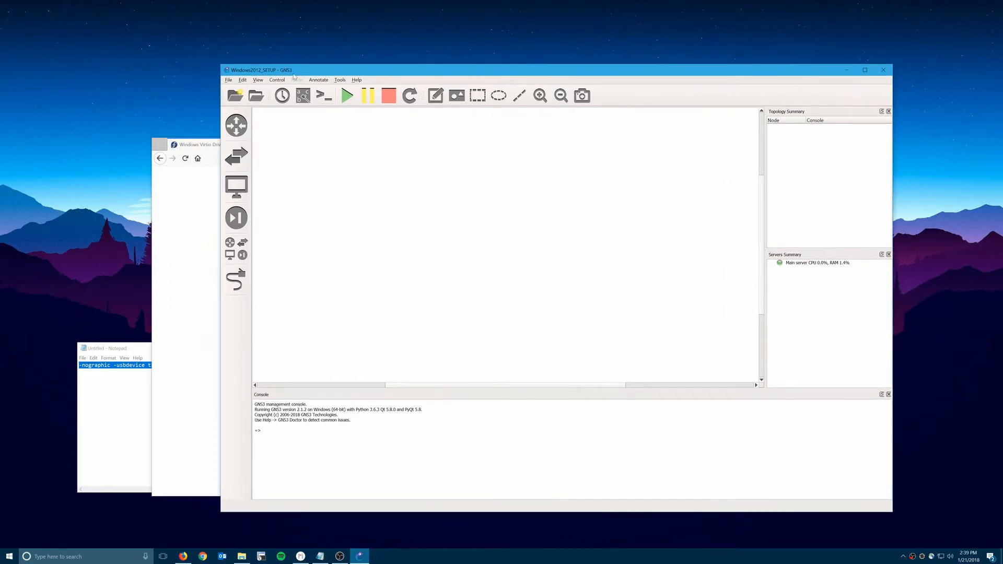
{"action": "left_click", "coordinate": [230, 80]}
{"action": "left_click", "coordinate": [263, 70]}
{"action": "left_click", "coordinate": [243, 80]}
{"action": "left_click", "coordinate": [264, 122]}
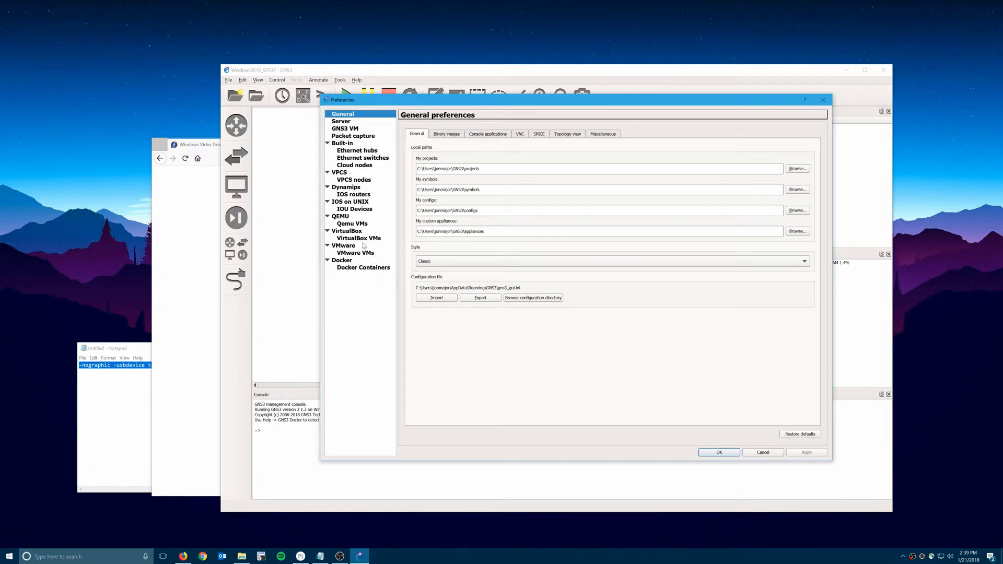
In Qemu VMs, review the Windows Server 2012 R2 template, then start a new template.
{"action": "left_click", "coordinate": [358, 225]}
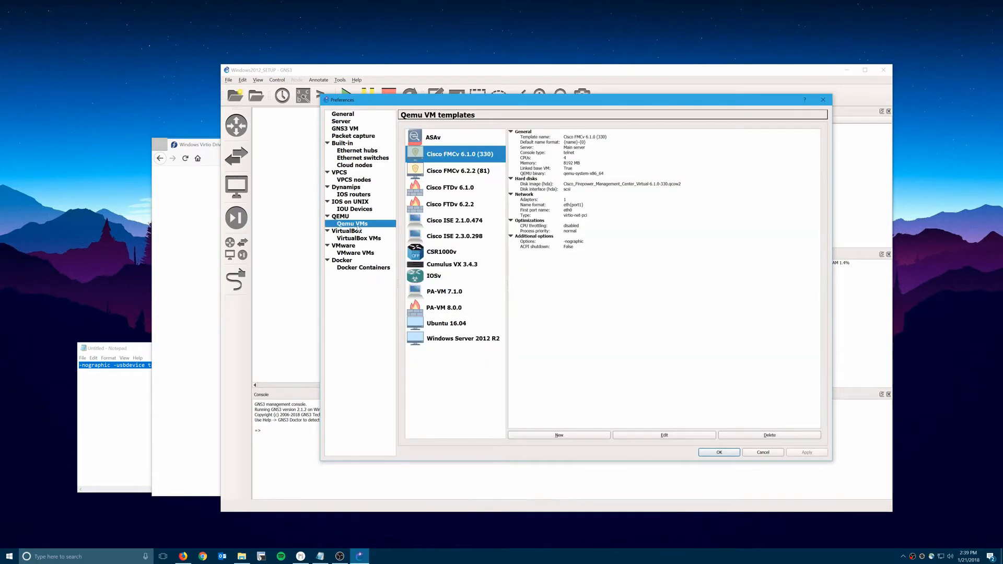
{"action": "left_click", "coordinate": [453, 339]}
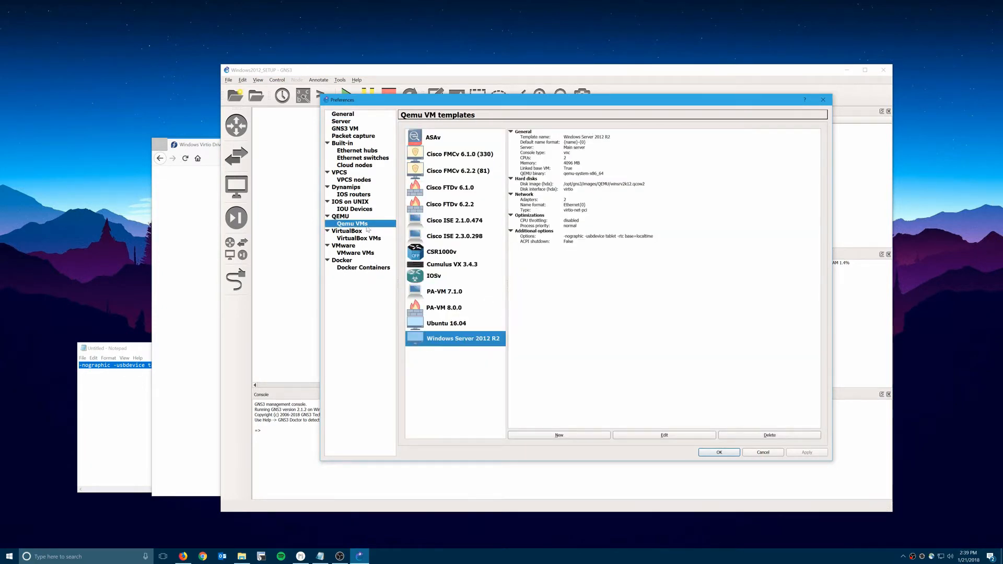
{"action": "left_click", "coordinate": [584, 434]}
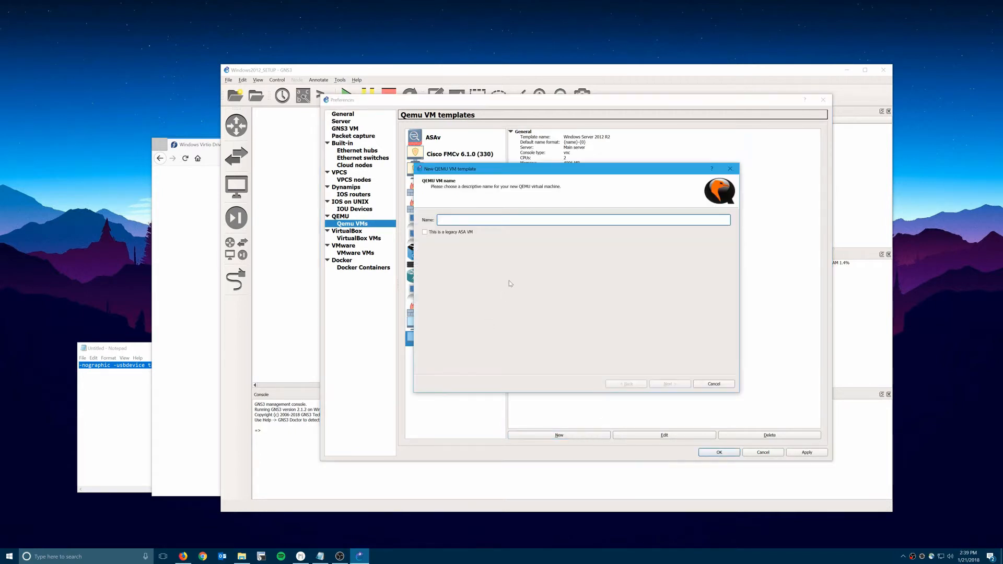
Name the template 'Windows 2012 R2 Example' and give it 4096 MB of RAM.
{"action": "type", "text": "Windows 2012 R2 Example"}
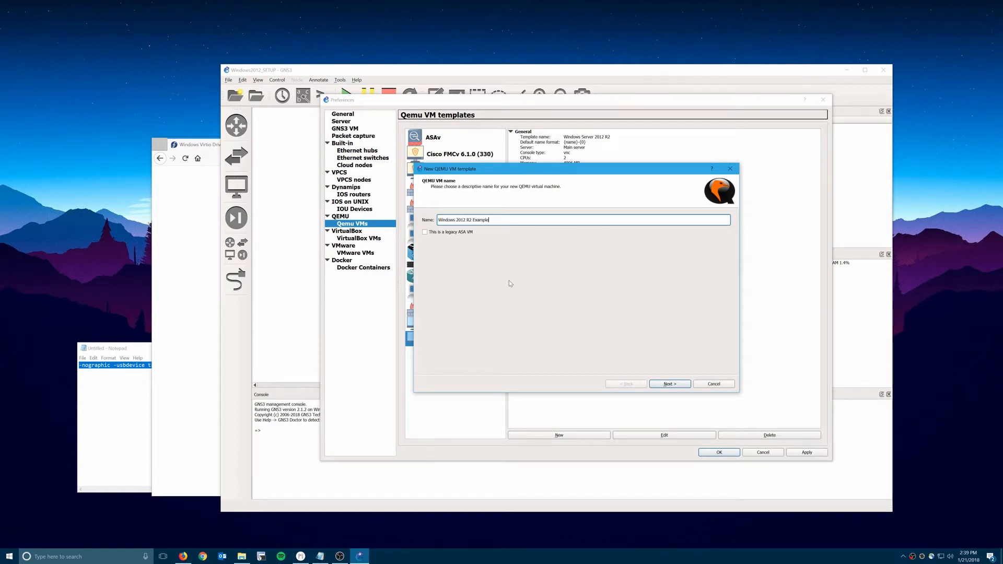
{"action": "left_click", "coordinate": [669, 384]}
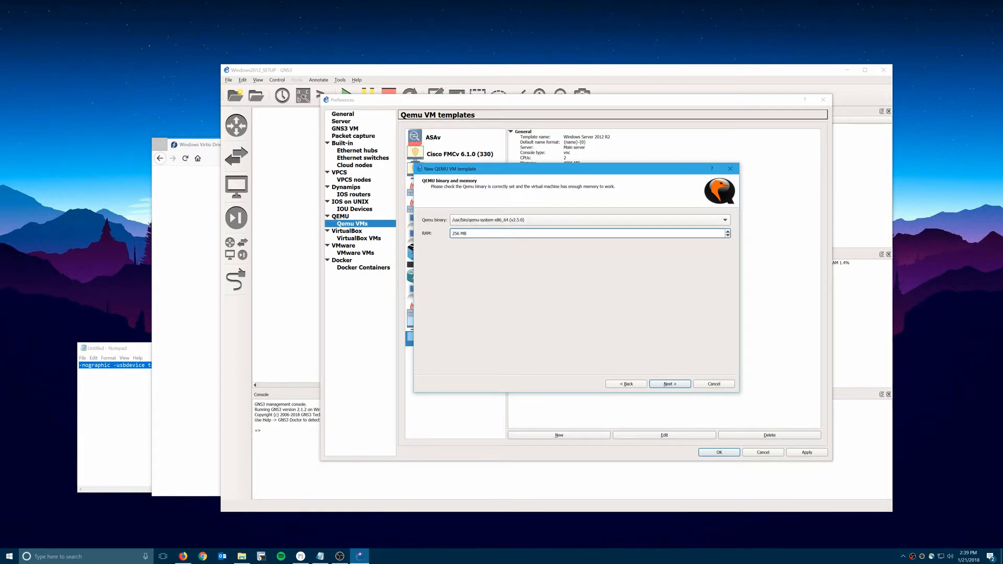
{"action": "double_click", "coordinate": [469, 233]}
{"action": "type", "text": "4096"}
{"action": "left_click", "coordinate": [667, 384]}
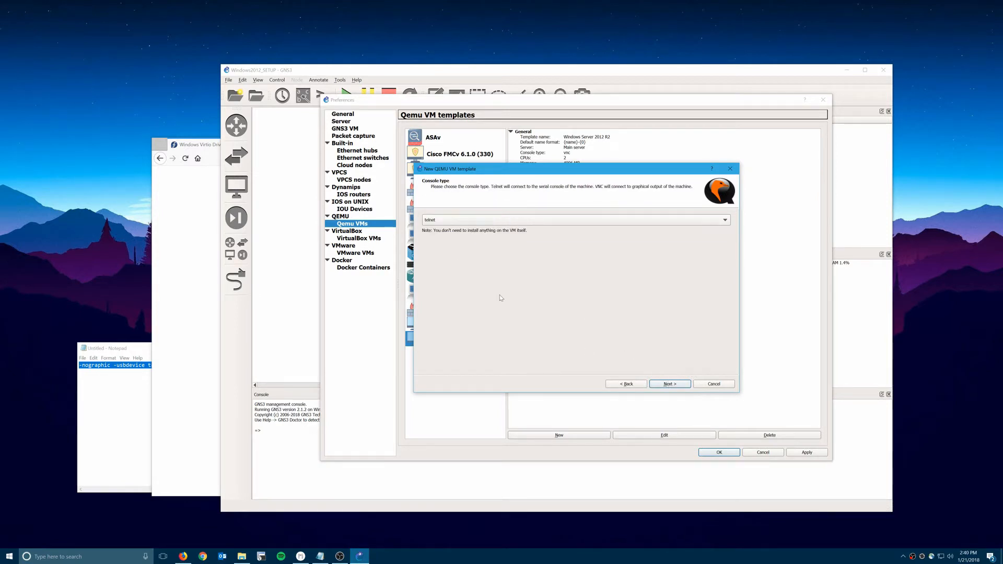
Choose vnc as the console type and opt for a new disk image.
{"action": "left_click", "coordinate": [464, 219]}
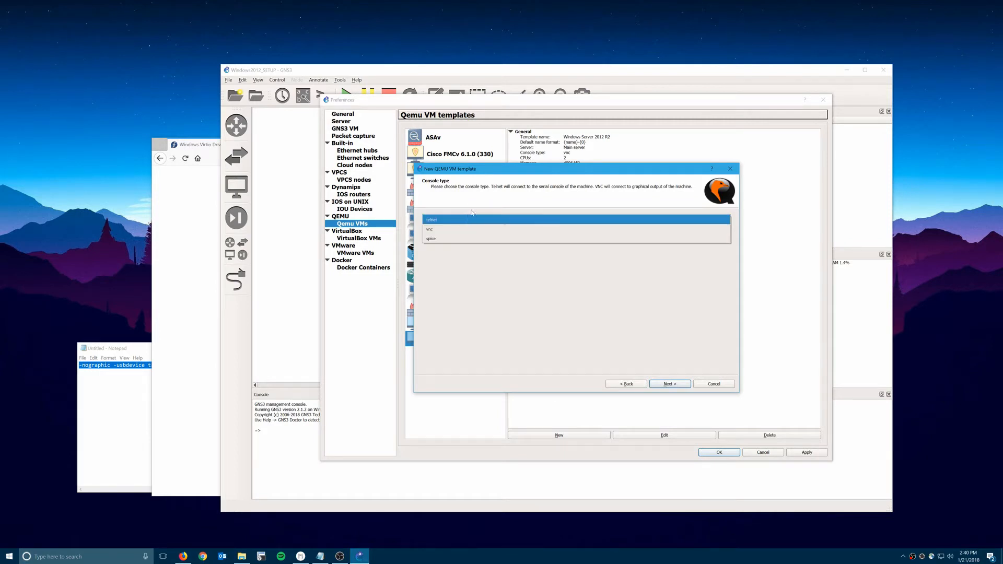
{"action": "left_click", "coordinate": [468, 221]}
{"action": "left_click", "coordinate": [467, 221]}
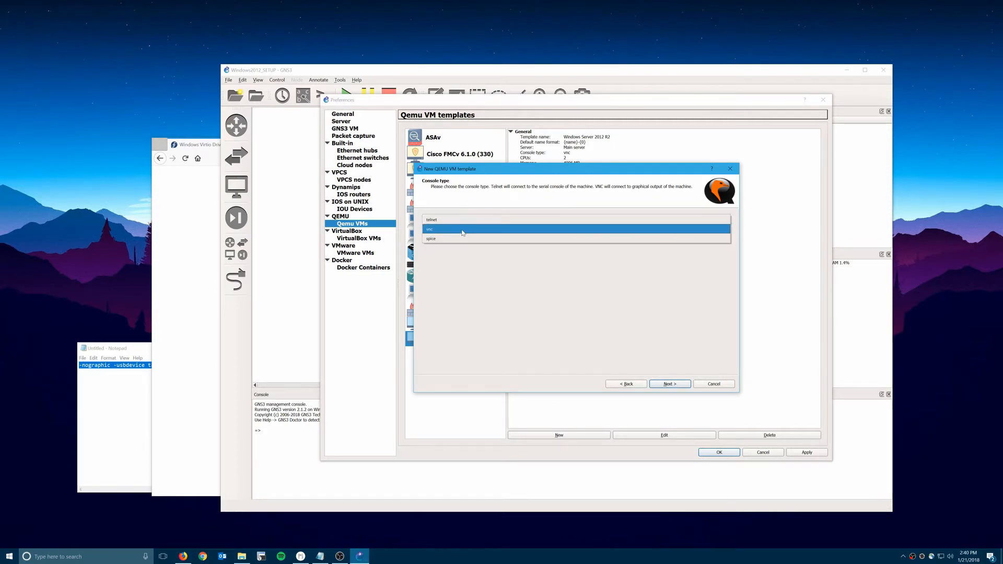
{"action": "left_click", "coordinate": [469, 231]}
{"action": "left_click", "coordinate": [676, 387]}
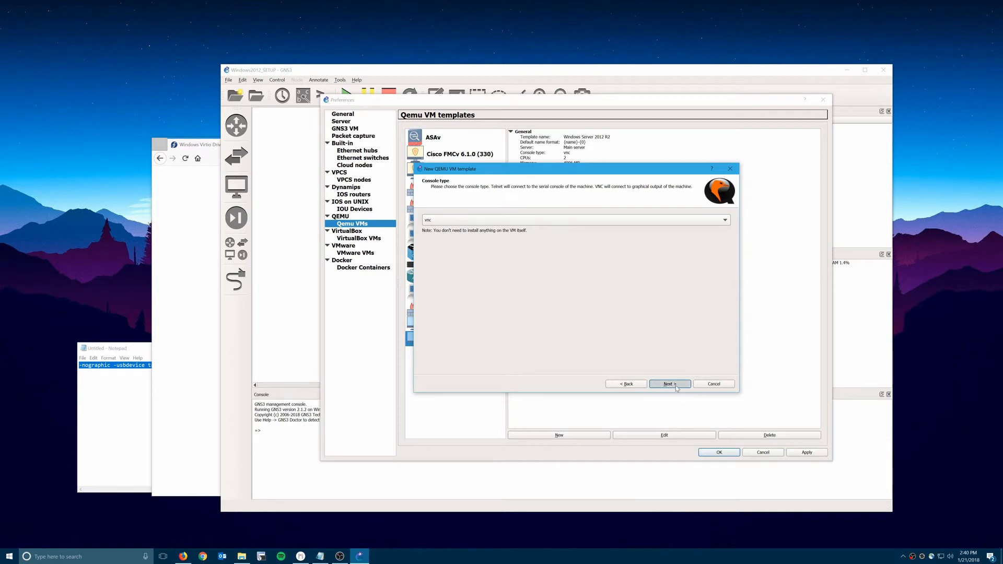
{"action": "left_click", "coordinate": [482, 220]}
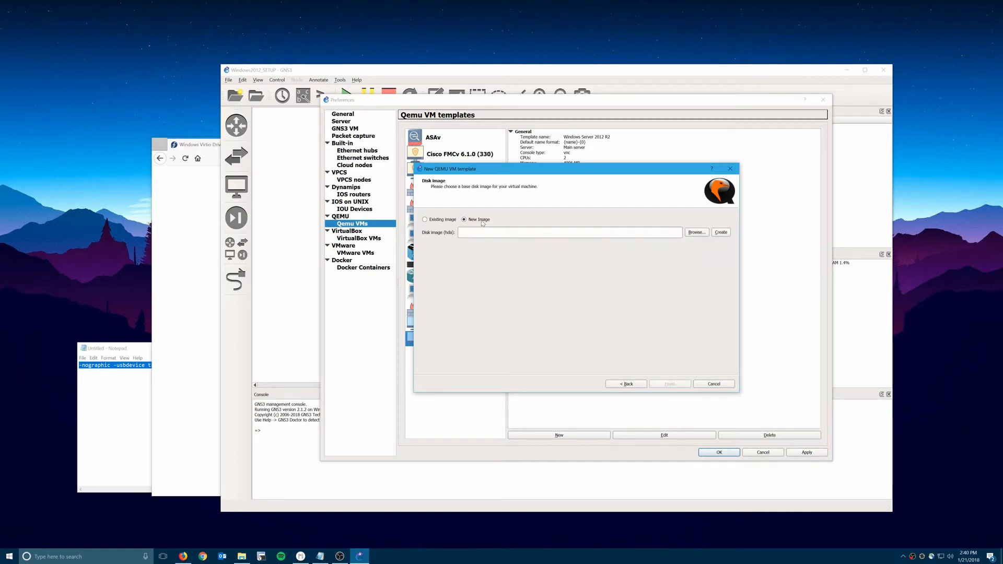
Create a 40,000 MiB qcow2 disk image and finish the Windows 2012 R2 Example template.
{"action": "left_click", "coordinate": [719, 232]}
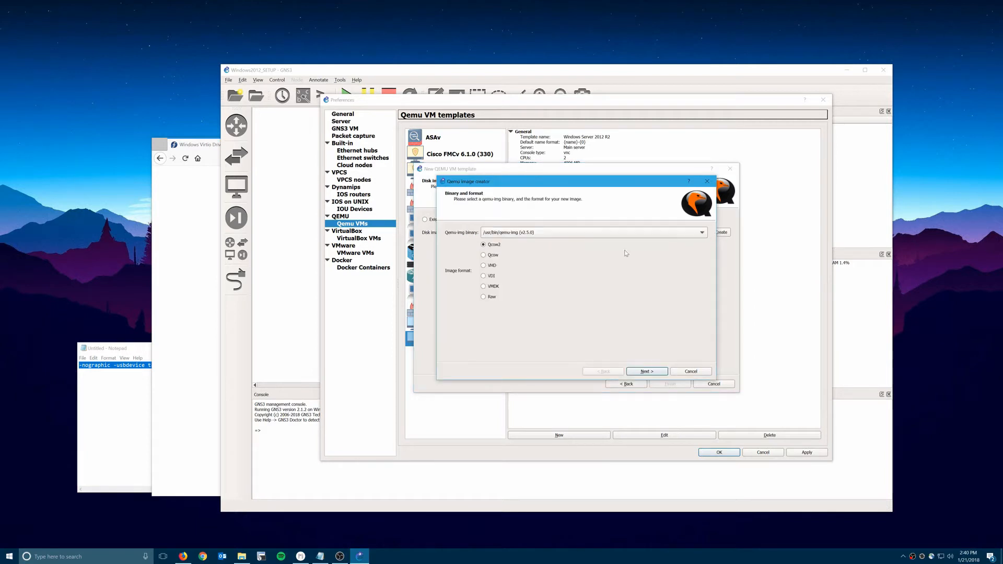
{"action": "left_click", "coordinate": [659, 373]}
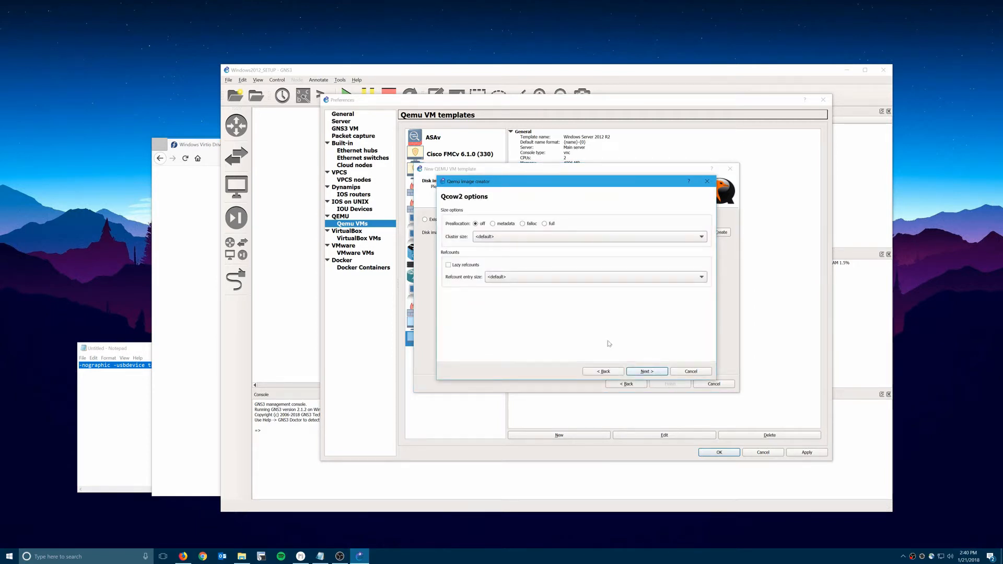
{"action": "left_click", "coordinate": [645, 372]}
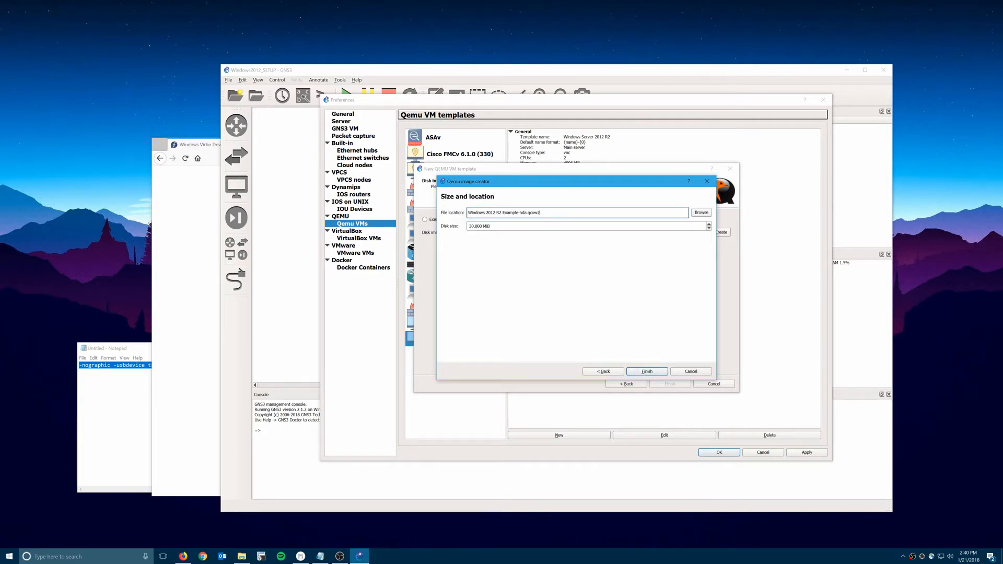
{"action": "key", "text": "Tab"}
{"action": "key", "text": "Delete"}
{"action": "type", "text": "4"}
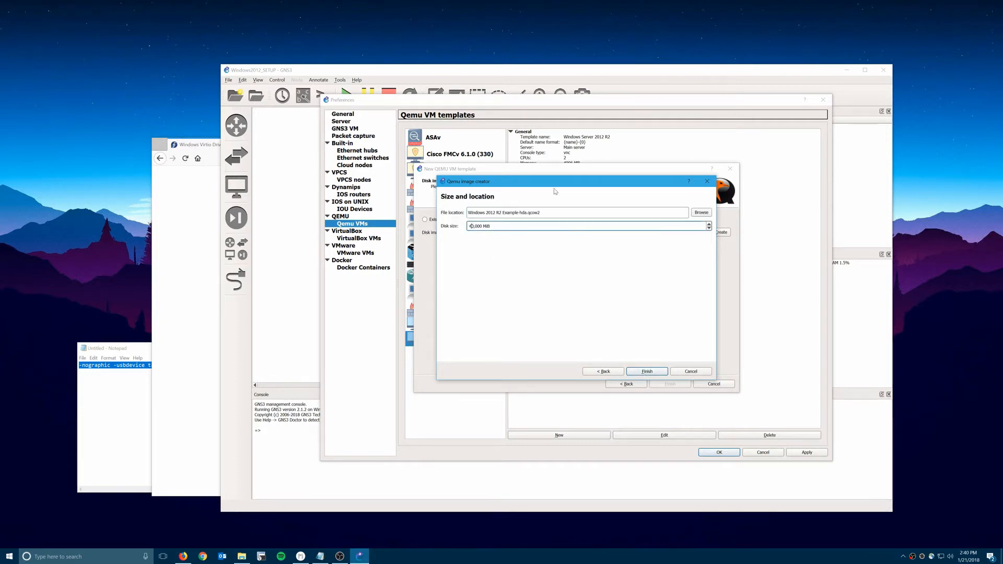
{"action": "left_click", "coordinate": [656, 372]}
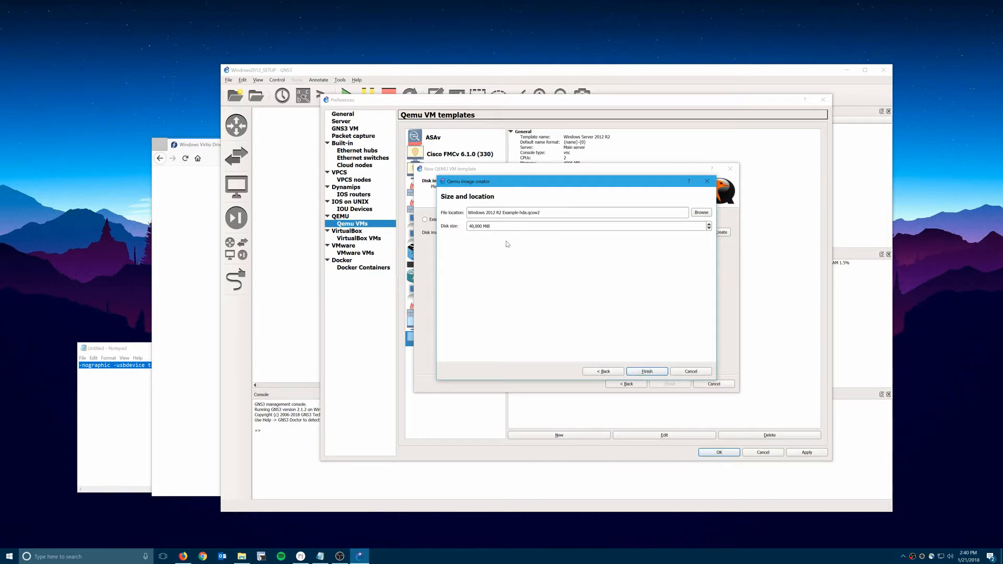
{"action": "left_click", "coordinate": [659, 374]}
{"action": "left_click", "coordinate": [669, 384]}
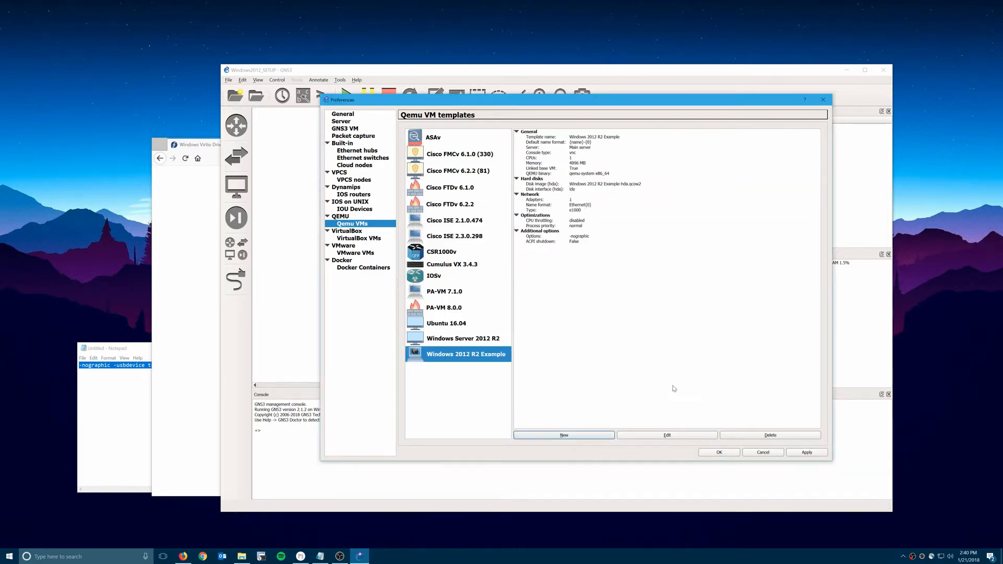
Edit the template and change its symbol to workstation.
{"action": "left_click", "coordinate": [650, 436]}
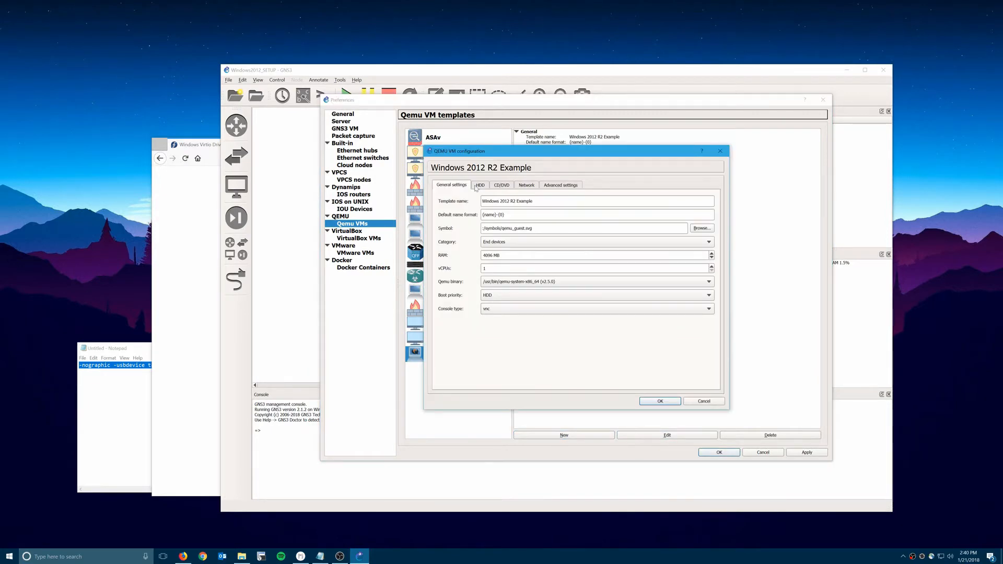
{"action": "left_click", "coordinate": [702, 228]}
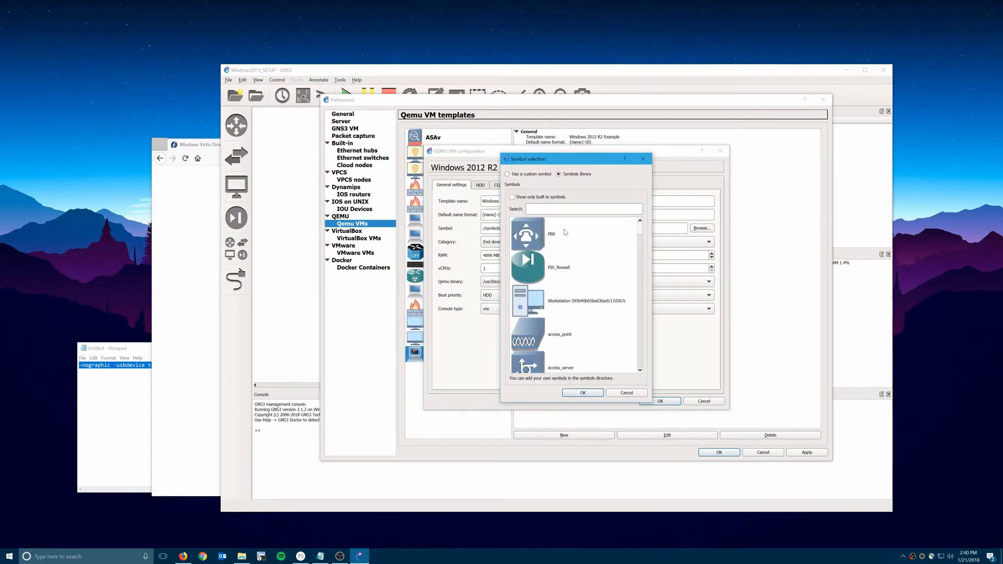
{"action": "left_click_drag", "start_coordinate": [640, 231], "coordinate": [639, 366]}
{"action": "left_click", "coordinate": [525, 336]}
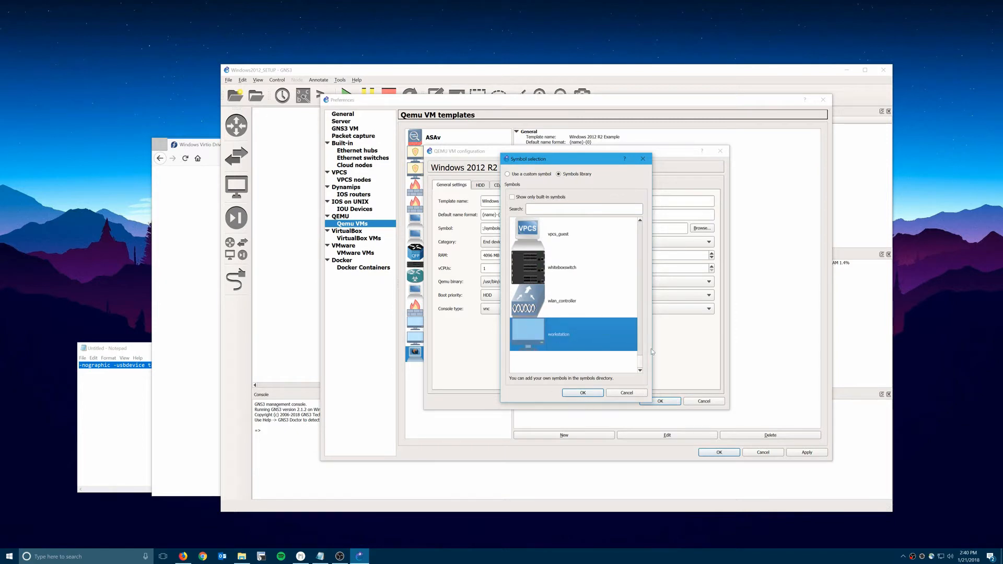
{"action": "left_click", "coordinate": [590, 395]}
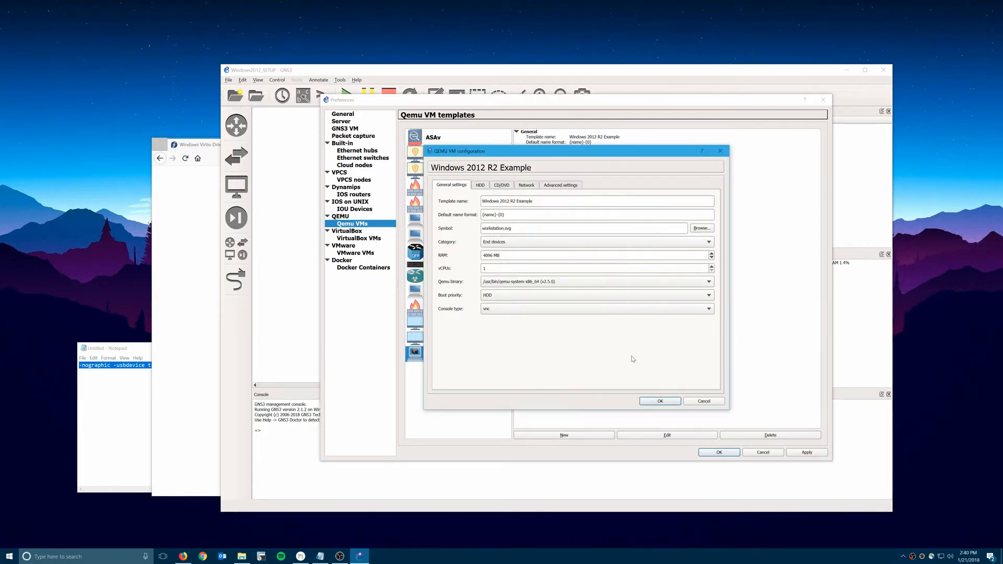
Set the template's vCPUs to 2.
{"action": "double_click", "coordinate": [504, 269]}
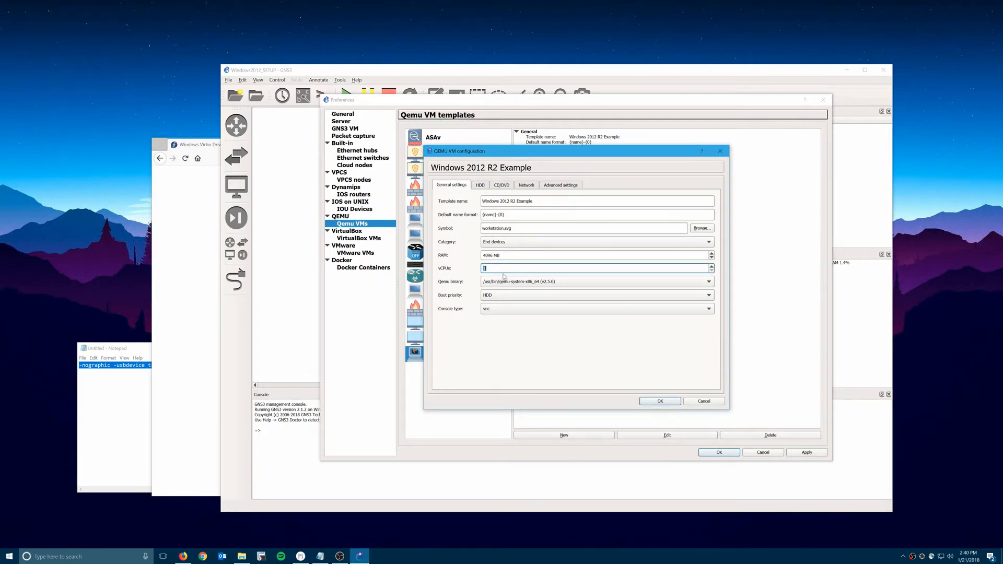
{"action": "type", "text": "2"}
{"action": "left_click", "coordinate": [480, 185]}
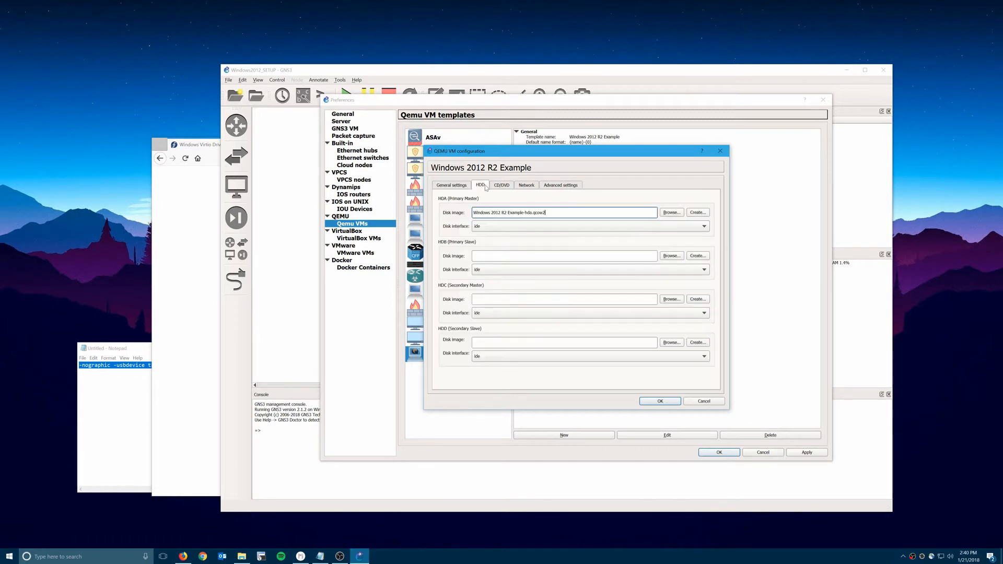
Set the HDA disk interface to virtio, then bring up the Microsoft Evaluation Center page.
{"action": "left_click", "coordinate": [488, 230]}
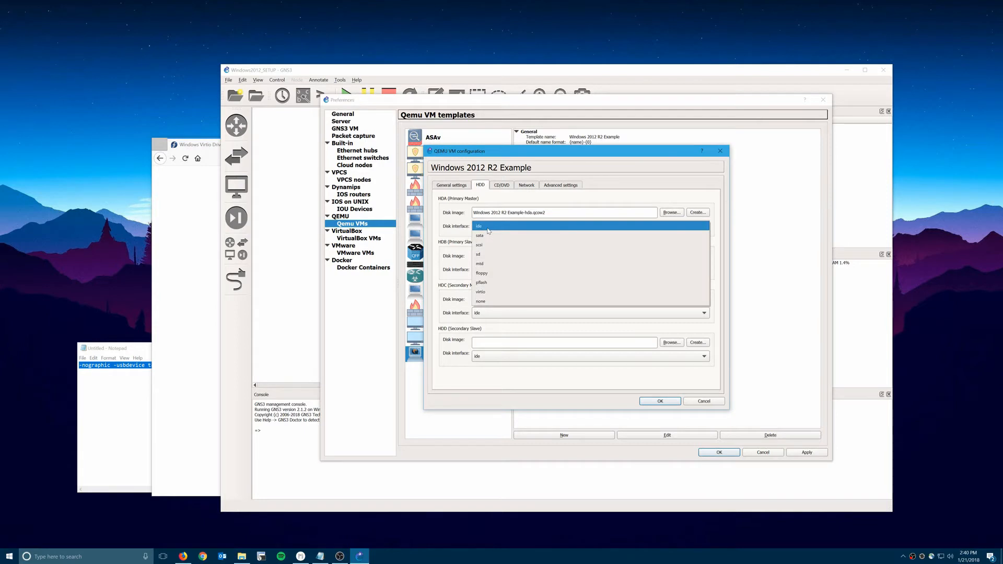
{"action": "left_click", "coordinate": [493, 294]}
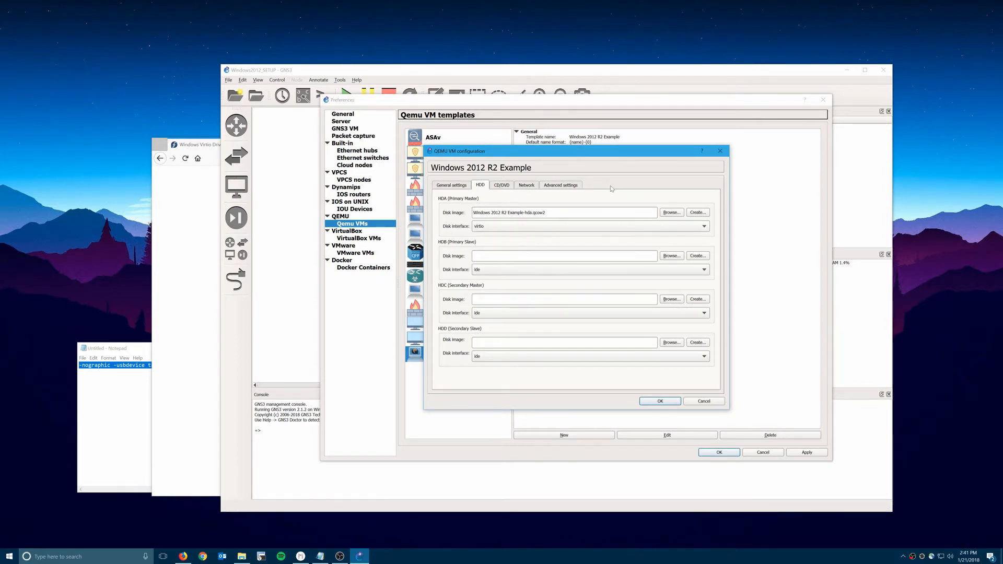
{"action": "left_click", "coordinate": [504, 189]}
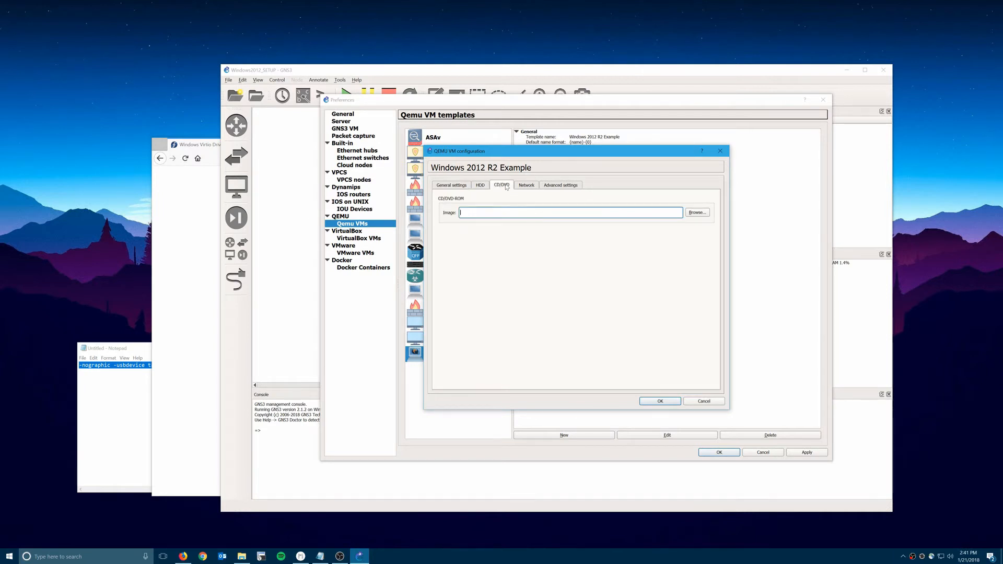
{"action": "left_click", "coordinate": [174, 235]}
{"action": "left_click", "coordinate": [281, 148]}
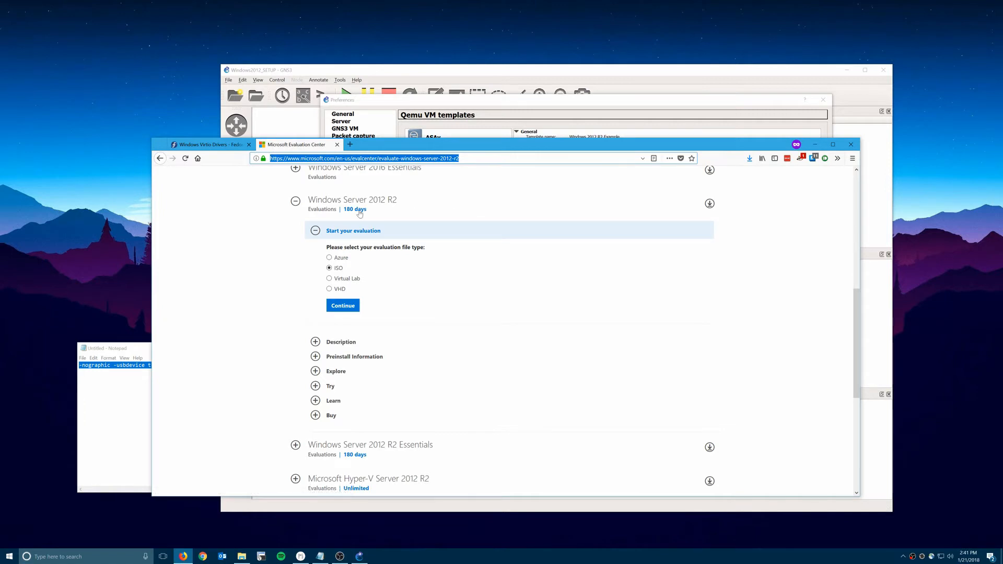
Look over the Evaluation Center and Virtio Drivers pages, then return to GNS3's CD/DVD settings.
{"action": "scroll", "coordinate": [412, 209], "scroll_direction": "up", "scroll_amount": 1}
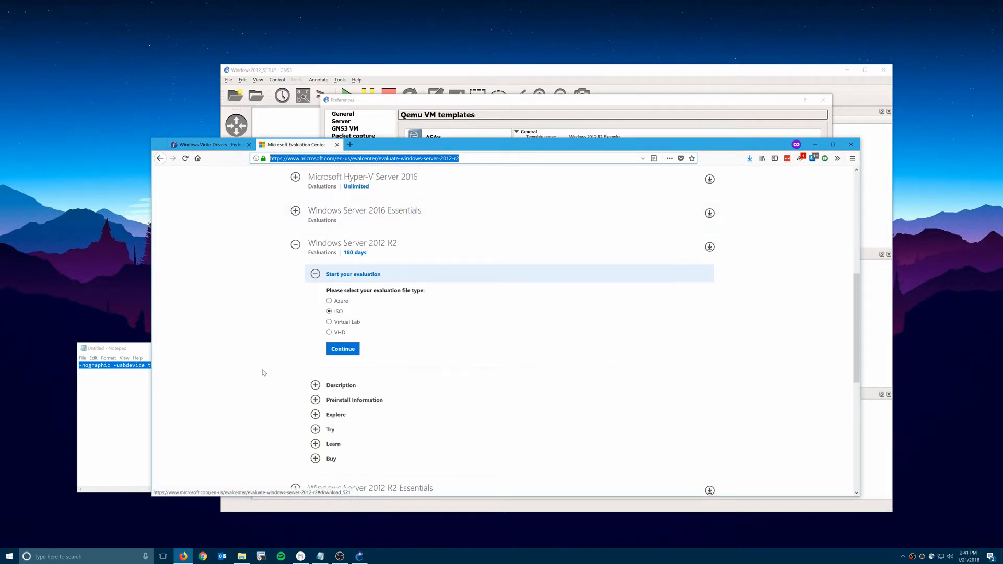
{"action": "scroll", "coordinate": [261, 371], "scroll_direction": "down", "scroll_amount": 1}
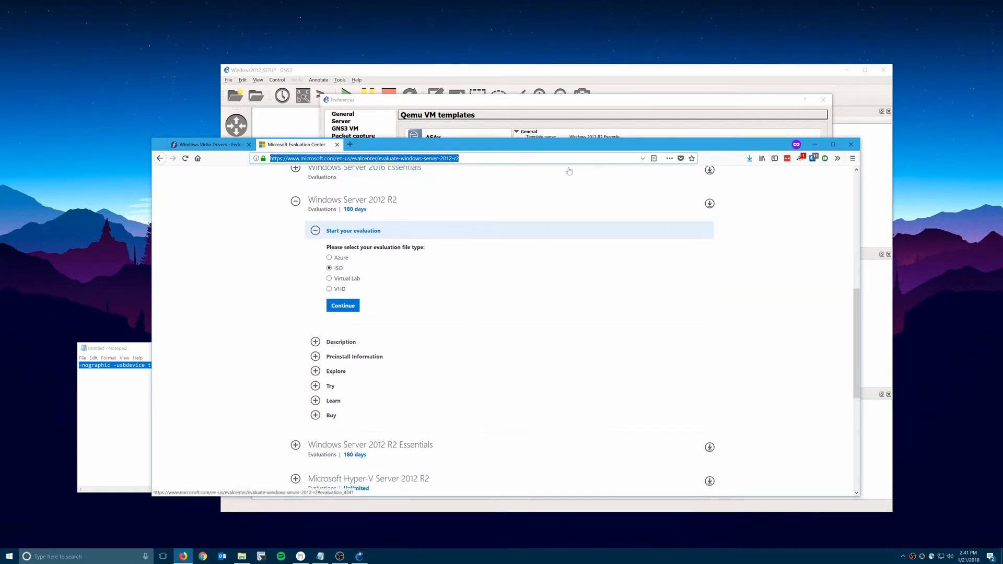
{"action": "left_click", "coordinate": [212, 150]}
{"action": "left_click", "coordinate": [516, 110]}
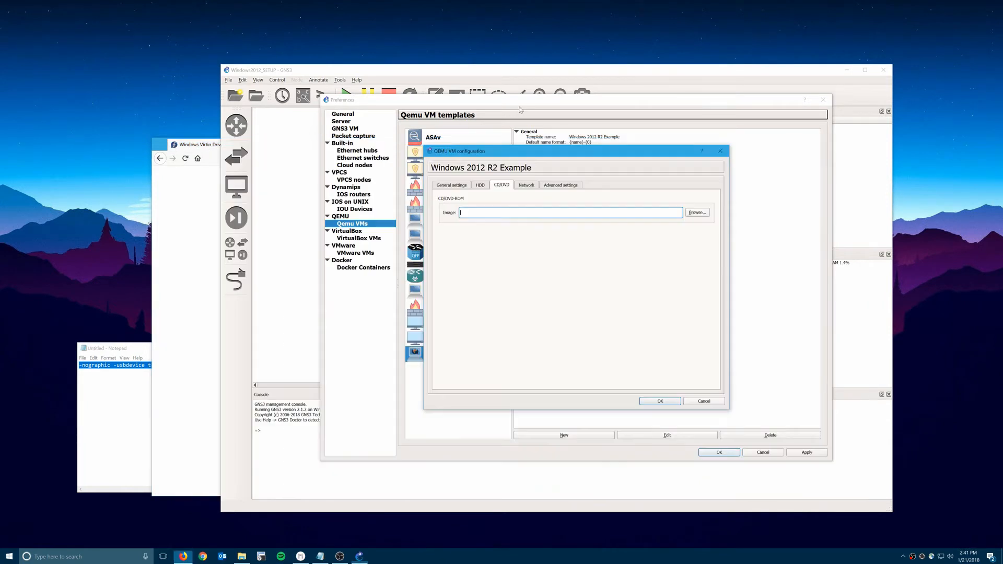
Set the CD/DVD image to the Windows Server 2012 R2 ISO from M:\jonmajor\Storage.
{"action": "left_click", "coordinate": [697, 212]}
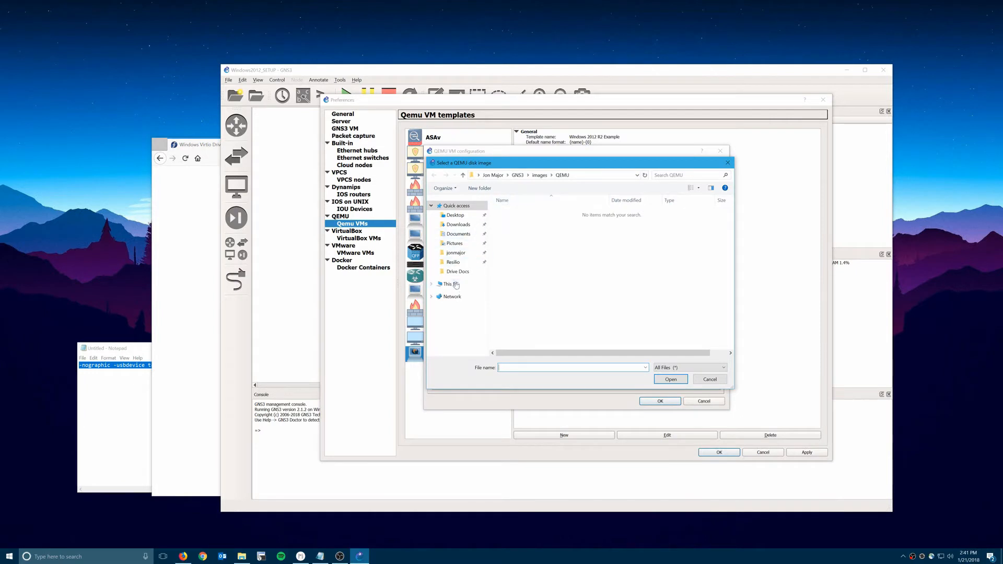
{"action": "left_click", "coordinate": [455, 285]}
{"action": "double_click", "coordinate": [590, 312]}
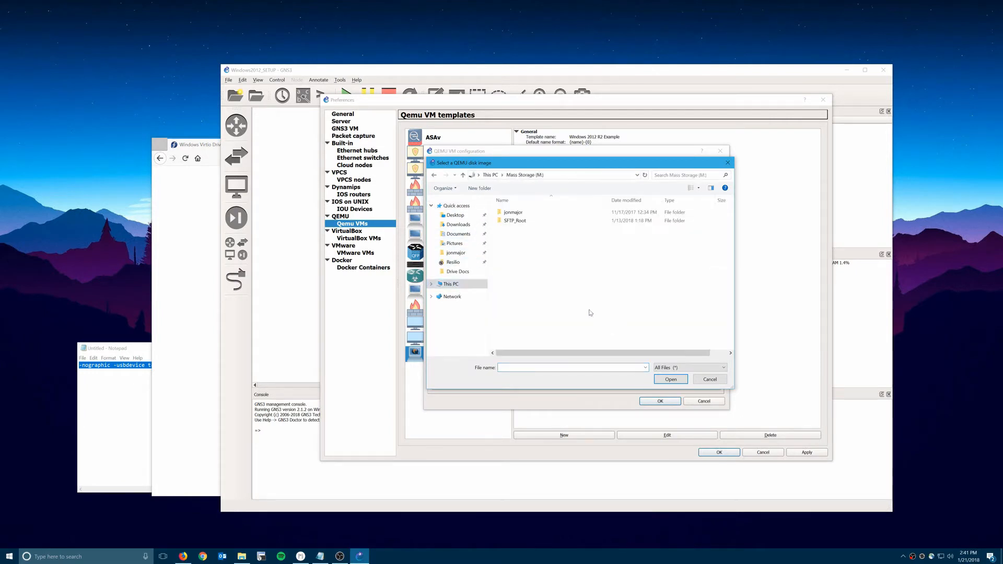
{"action": "double_click", "coordinate": [513, 212]}
{"action": "left_click", "coordinate": [522, 230]}
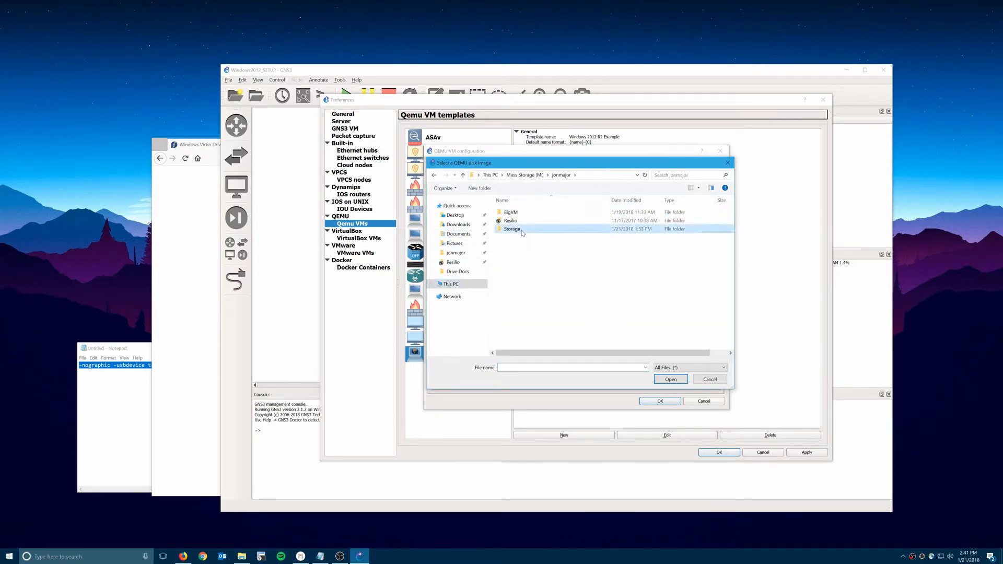
{"action": "double_click", "coordinate": [522, 232]}
{"action": "double_click", "coordinate": [554, 237]}
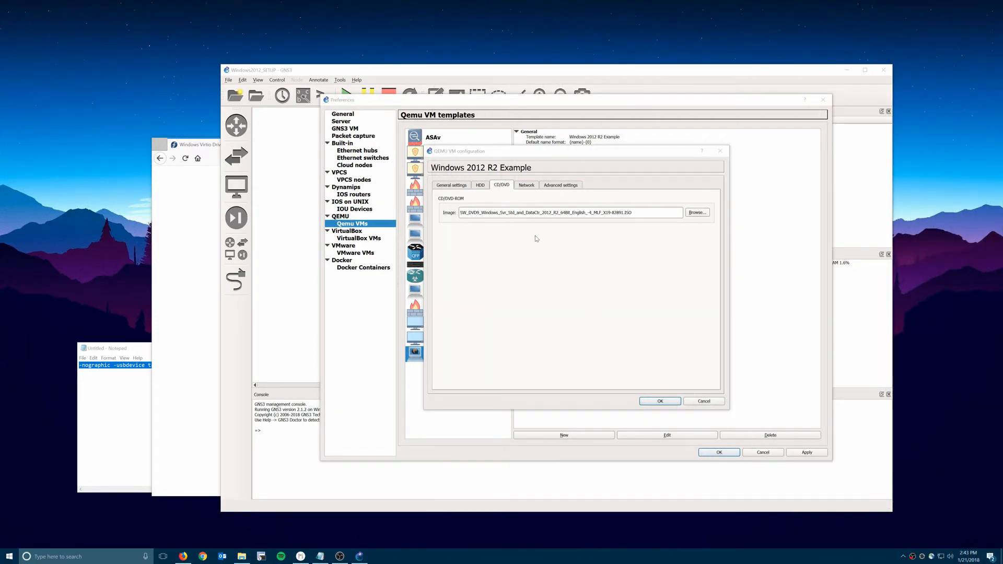
{"action": "left_click", "coordinate": [479, 188]}
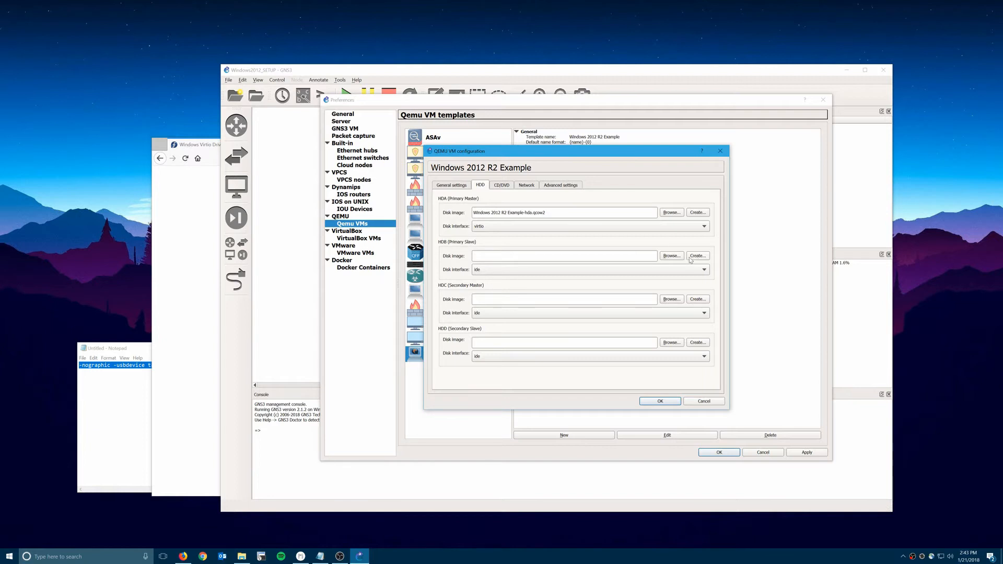
Load virtio-win-0.1.141_amd64.vfd as the HDB disk on a floppy interface.
{"action": "left_click", "coordinate": [671, 255]}
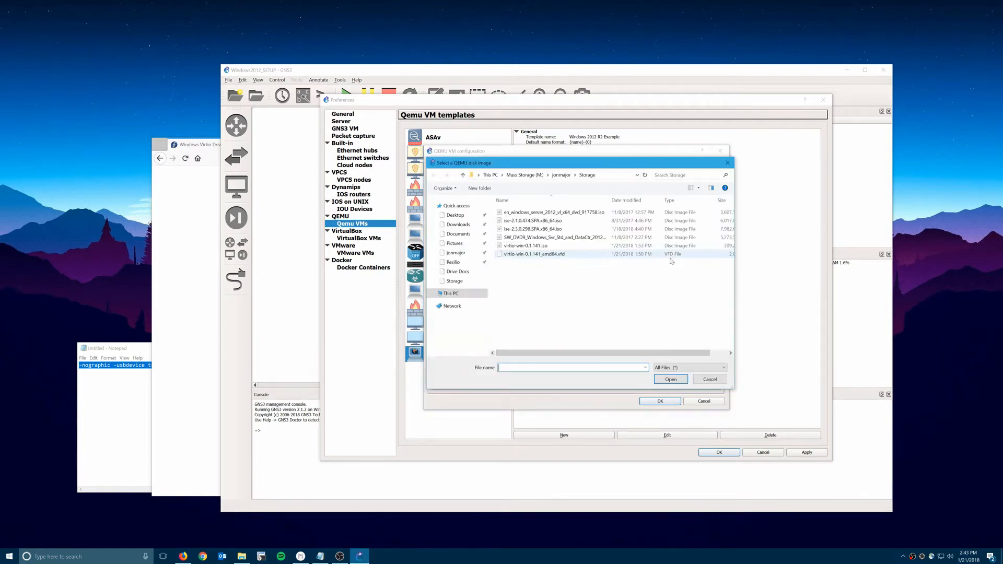
{"action": "left_click", "coordinate": [536, 254]}
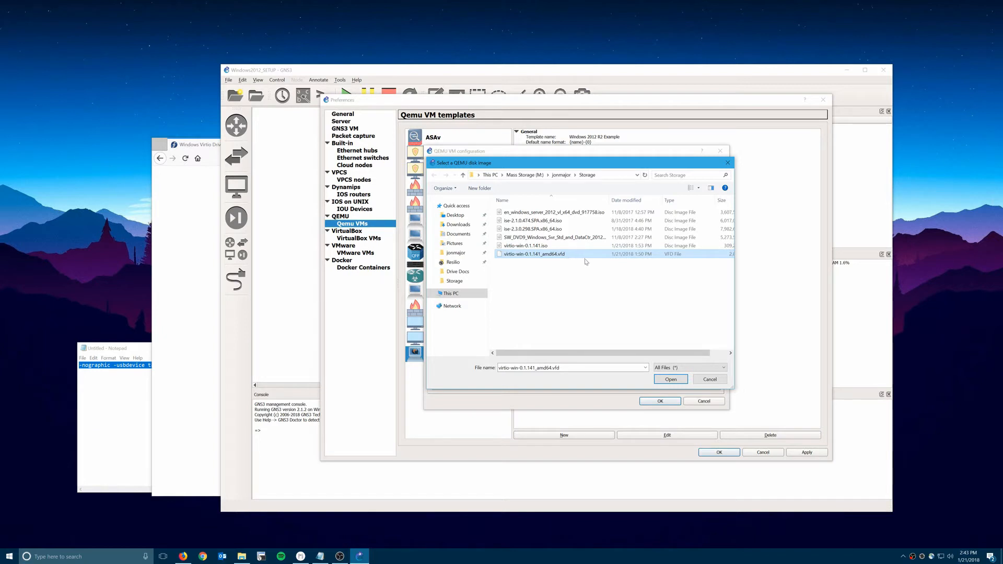
{"action": "left_click", "coordinate": [163, 222]}
{"action": "left_click", "coordinate": [670, 381]}
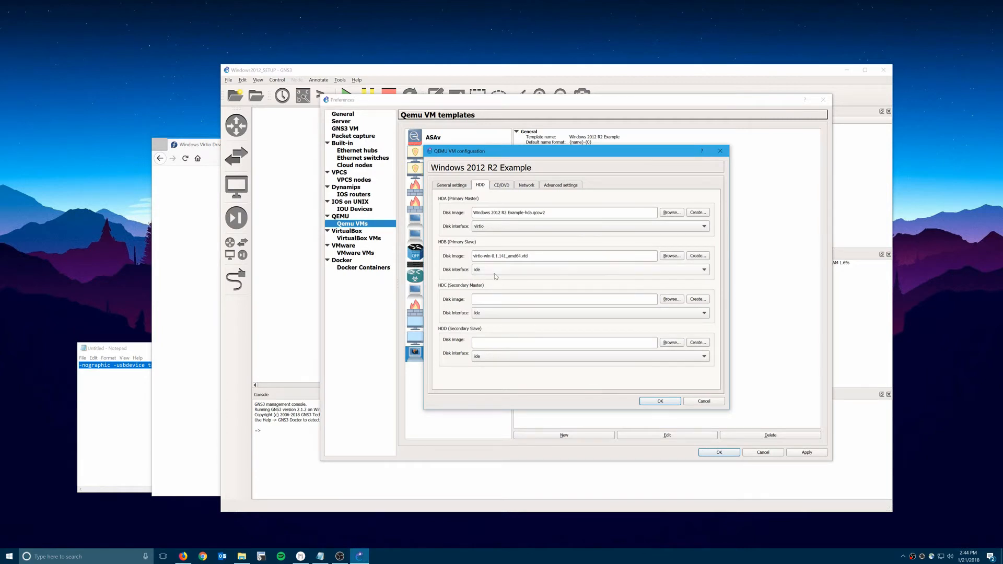
{"action": "left_click", "coordinate": [473, 274]}
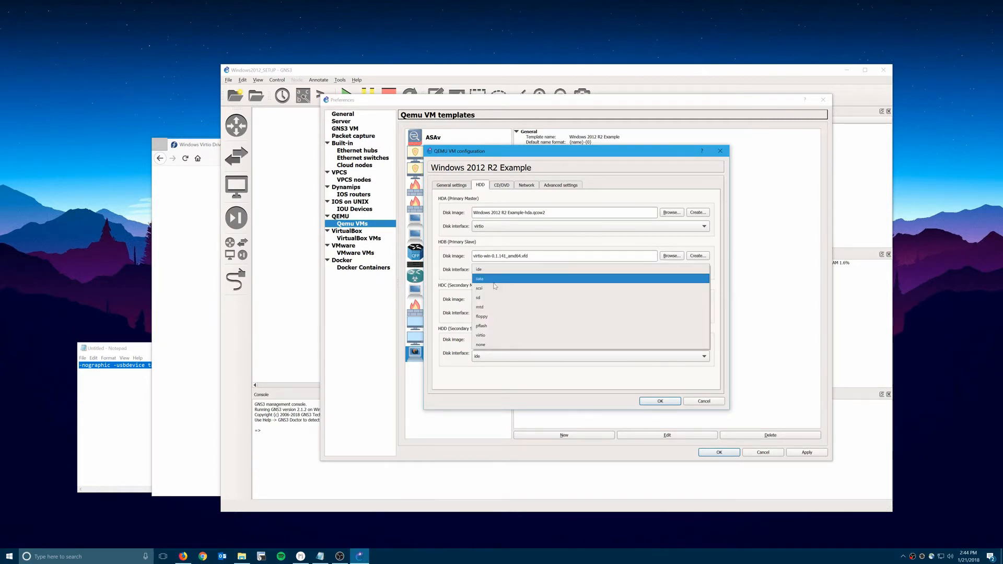
{"action": "left_click", "coordinate": [491, 316]}
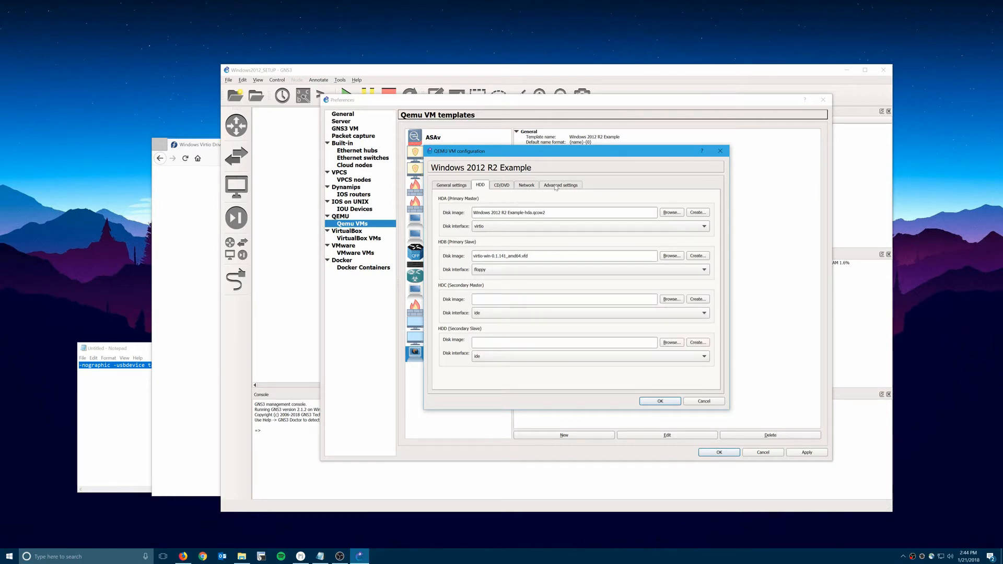
{"action": "left_click", "coordinate": [527, 185]}
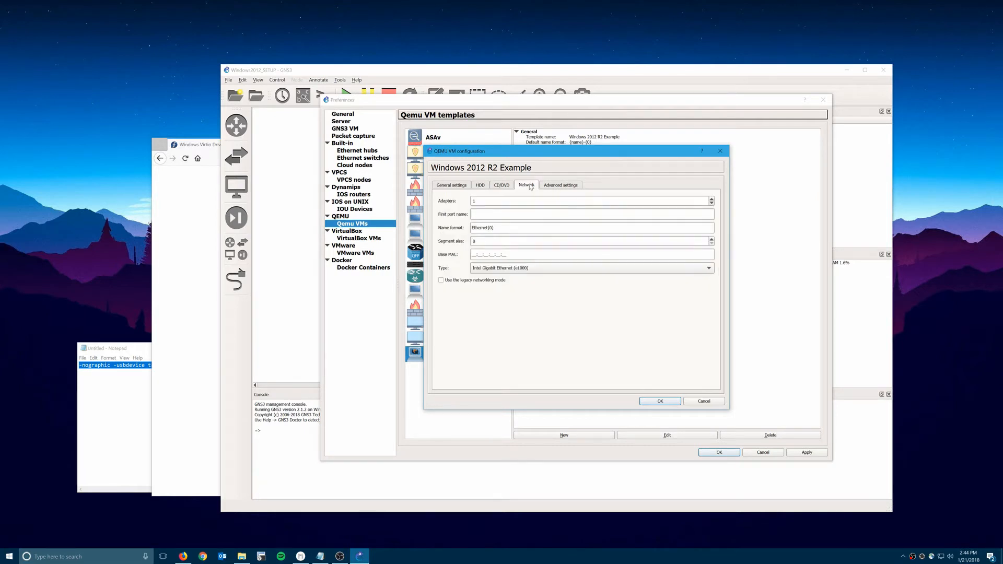
Use 2 network adapters of type Paravirtualized Network I/O (virtio-net-pci).
{"action": "left_click", "coordinate": [495, 269]}
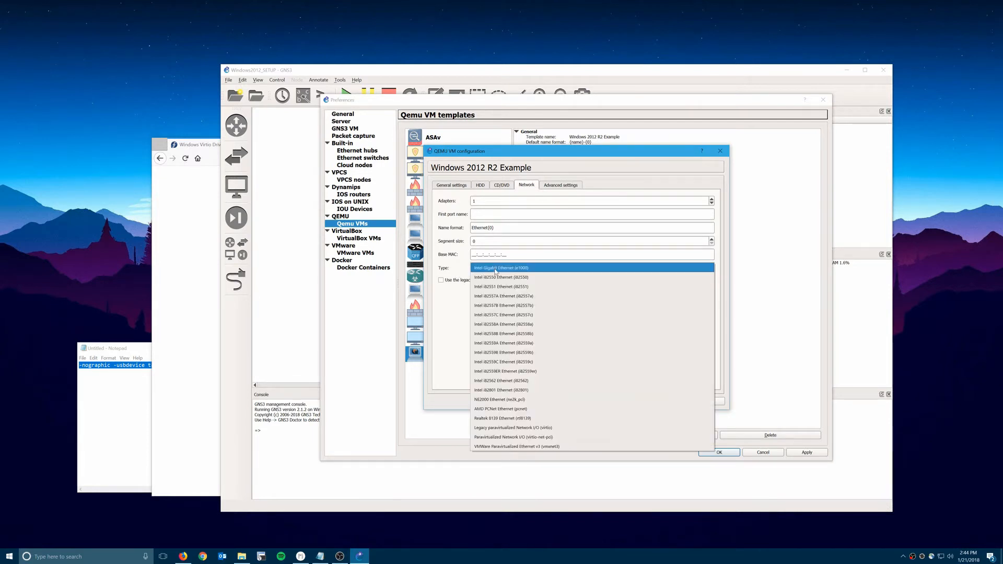
{"action": "left_click", "coordinate": [543, 438]}
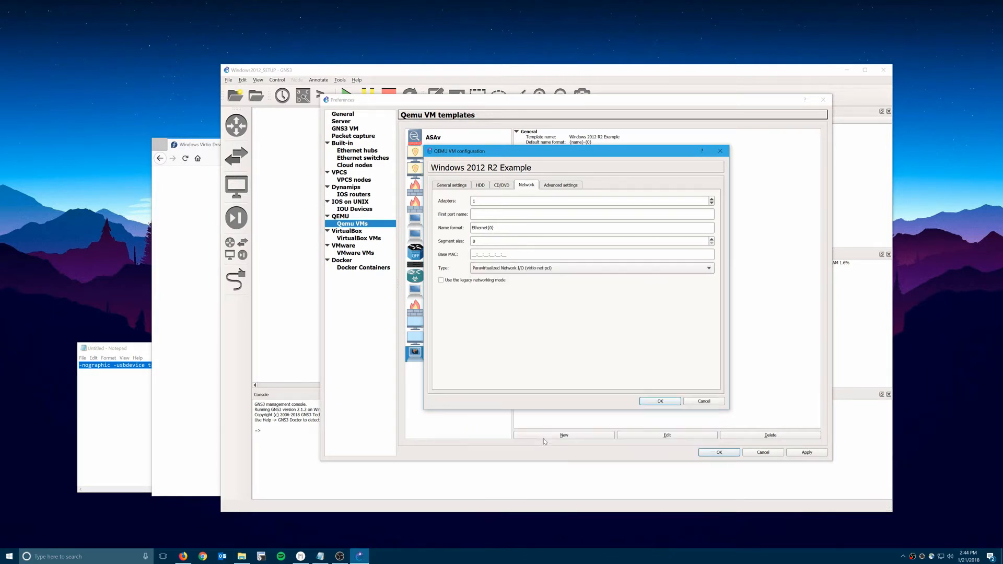
{"action": "double_click", "coordinate": [474, 201]}
{"action": "type", "text": "2"}
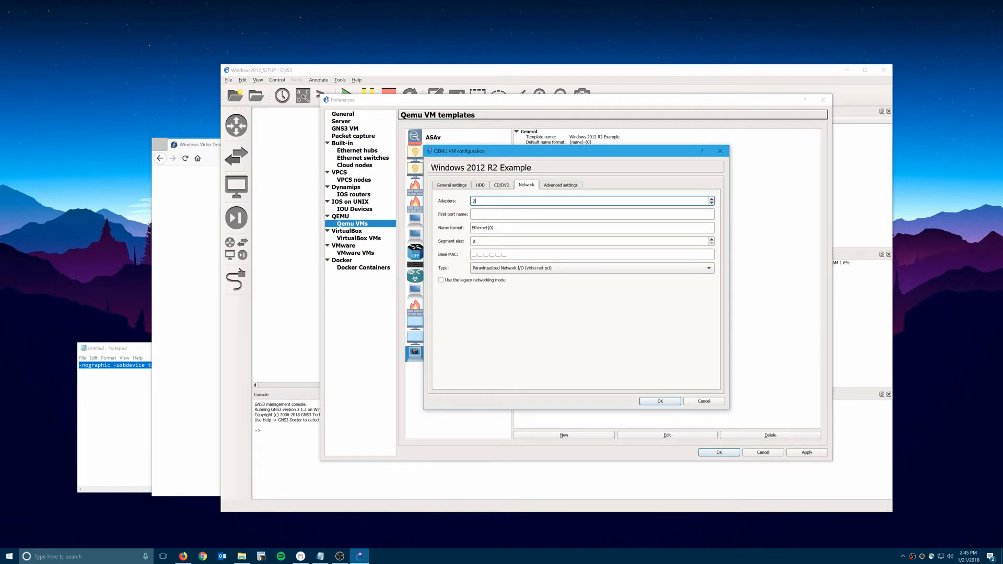
{"action": "left_click", "coordinate": [552, 187]}
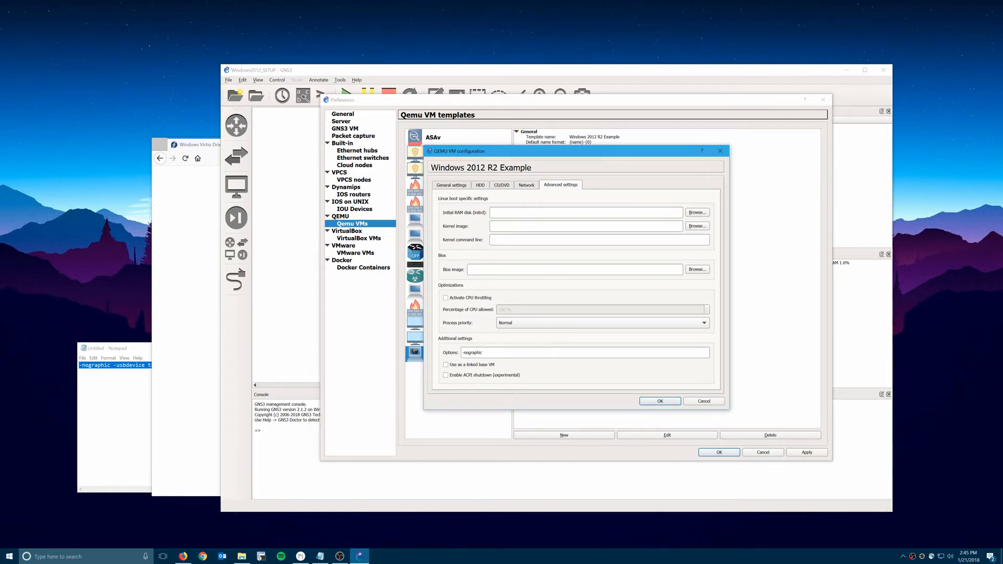
Paste '-nographic -usbdevice tablet -rtc base=localtime' from Notepad into the template's Options field.
{"action": "left_click", "coordinate": [119, 422]}
{"action": "key", "text": "ctrl+a"}
{"action": "key", "text": "ctrl+c"}
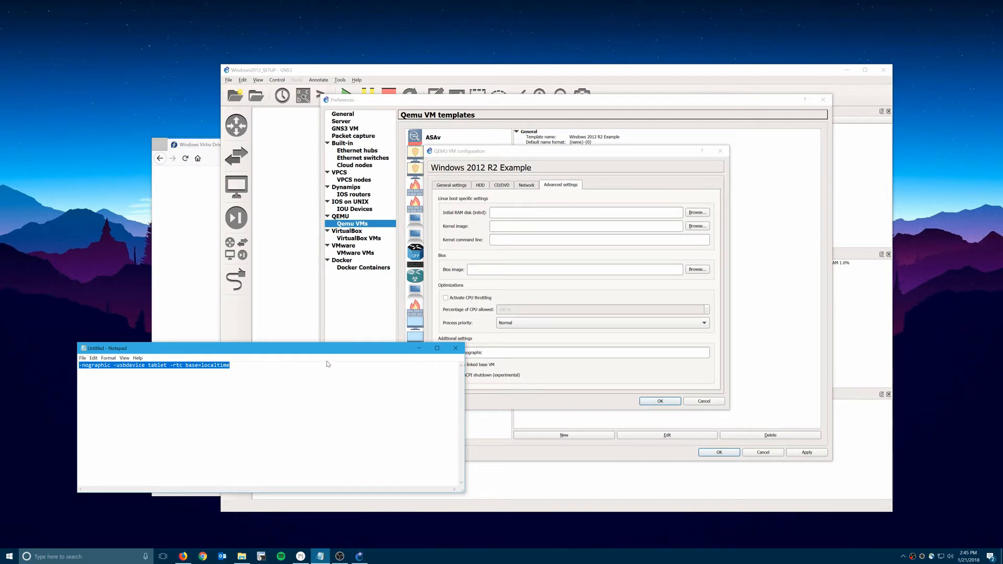
{"action": "left_click", "coordinate": [515, 353]}
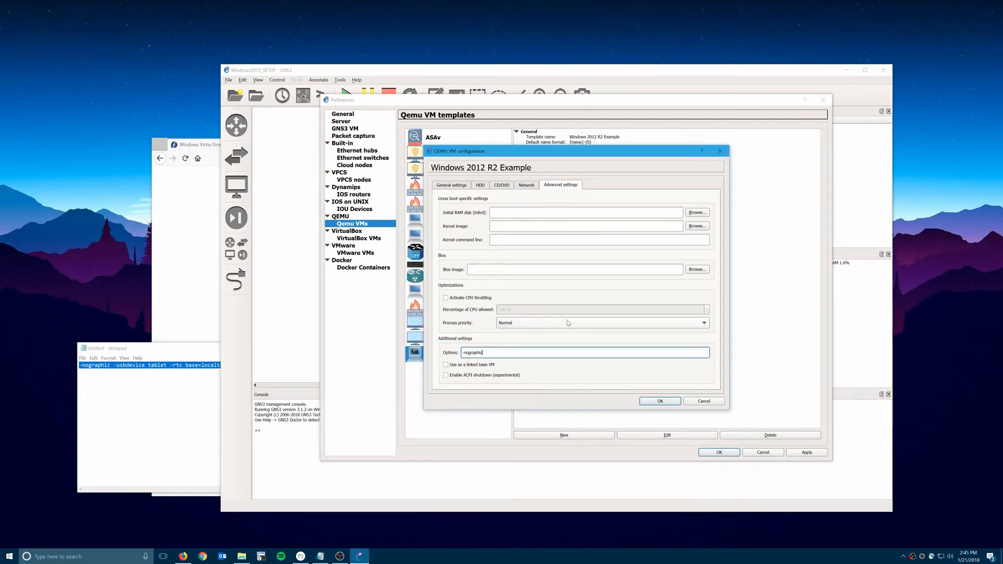
{"action": "key", "text": "ctrl+a"}
{"action": "key", "text": "ctrl+v"}
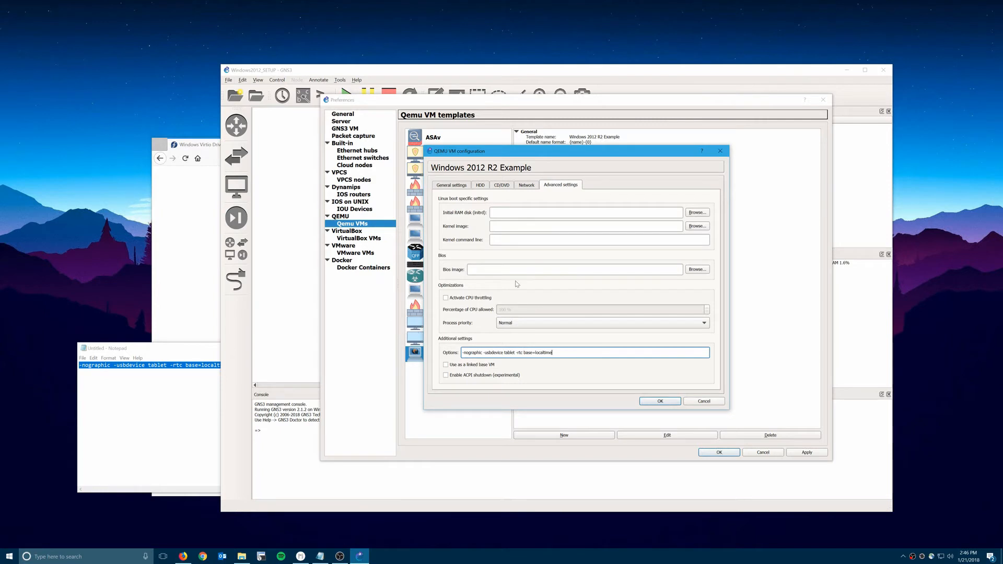
{"action": "left_click", "coordinate": [531, 187]}
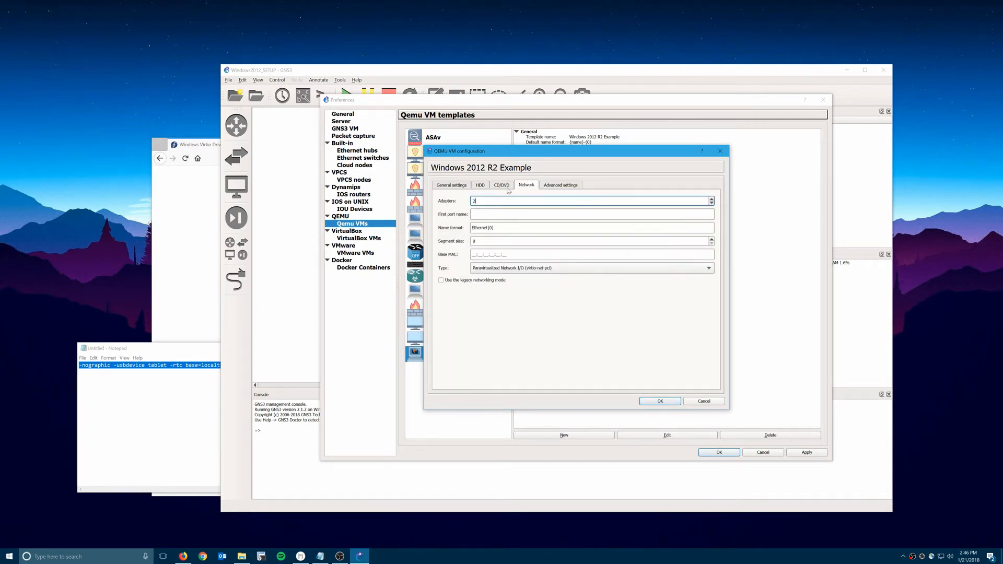
Check the Windows 2012 R2 Example template's HDD and General tabs, save it, and list the End devices.
{"action": "left_click", "coordinate": [481, 187]}
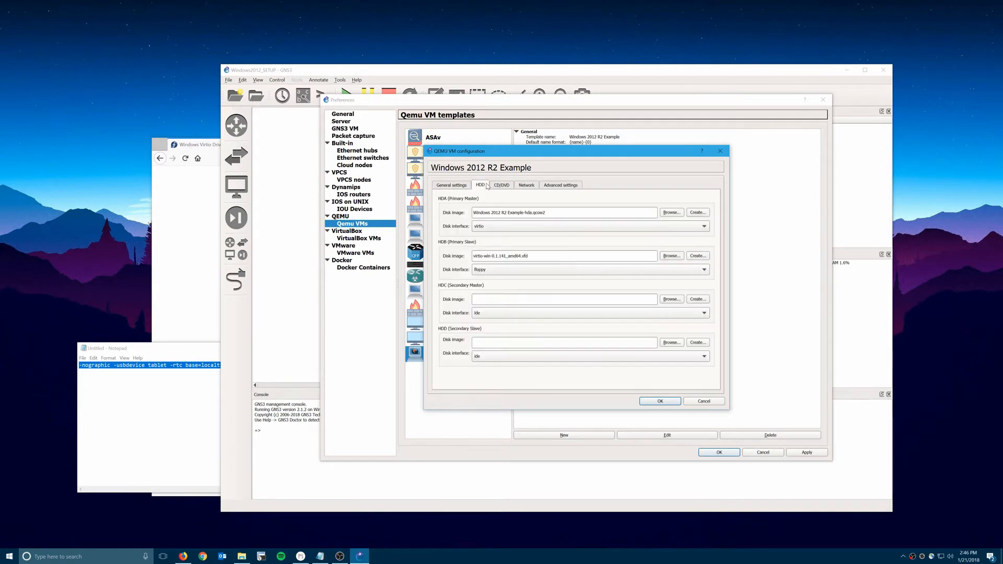
{"action": "left_click", "coordinate": [454, 186]}
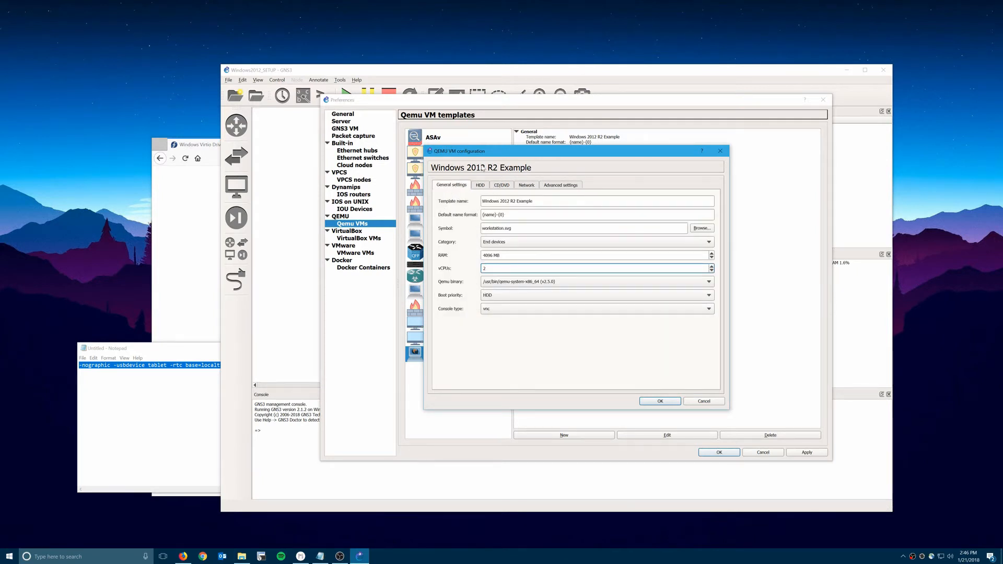
{"action": "left_click", "coordinate": [652, 404]}
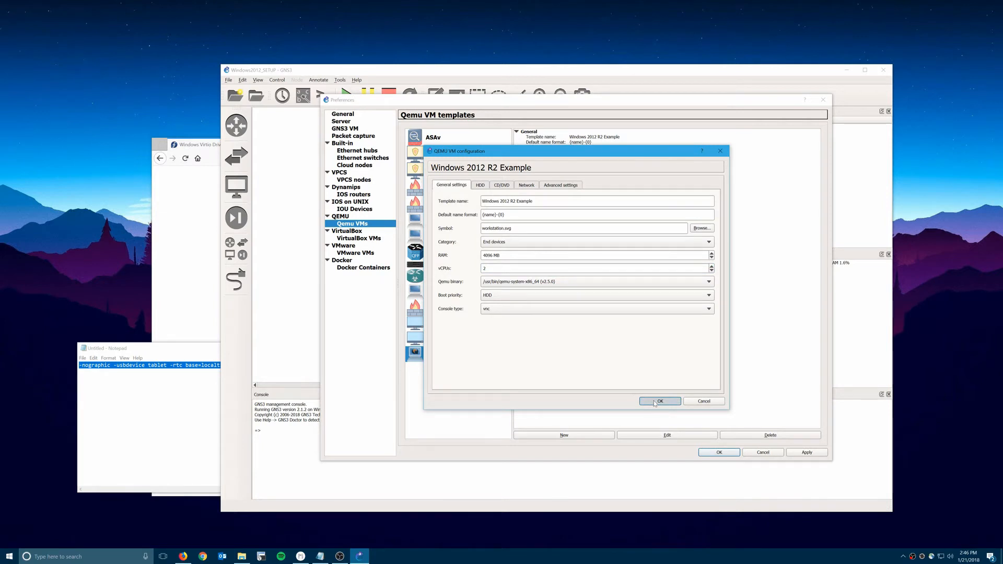
{"action": "left_click", "coordinate": [816, 453]}
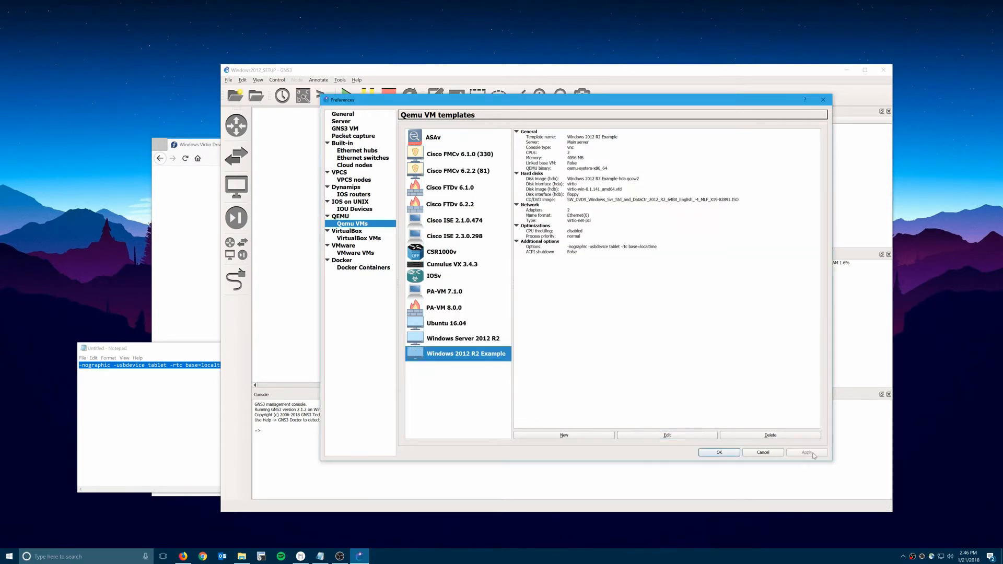
{"action": "left_click", "coordinate": [727, 453]}
{"action": "left_click", "coordinate": [236, 185]}
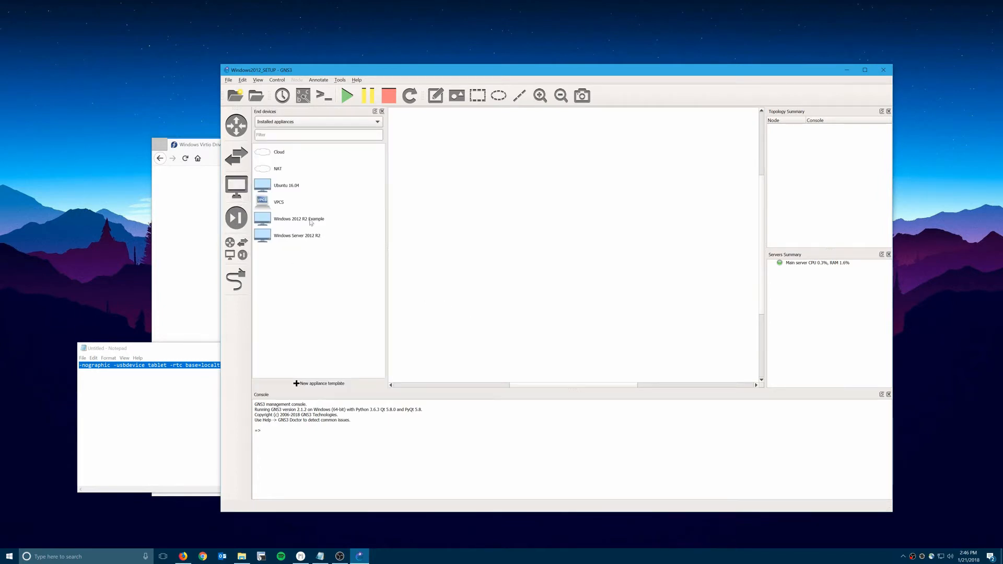
Place a Windows 2012 R2 Example node and a Cloud, and cable Ethernet1 to Cloud-1.
{"action": "left_click_drag", "start_coordinate": [304, 222], "coordinate": [473, 273]}
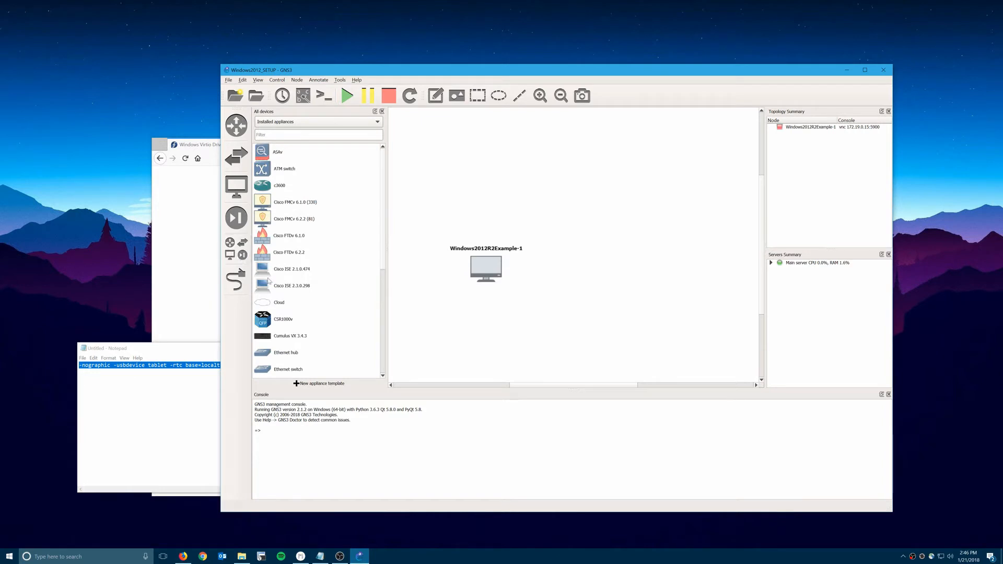
{"action": "left_click_drag", "start_coordinate": [266, 304], "coordinate": [626, 197]}
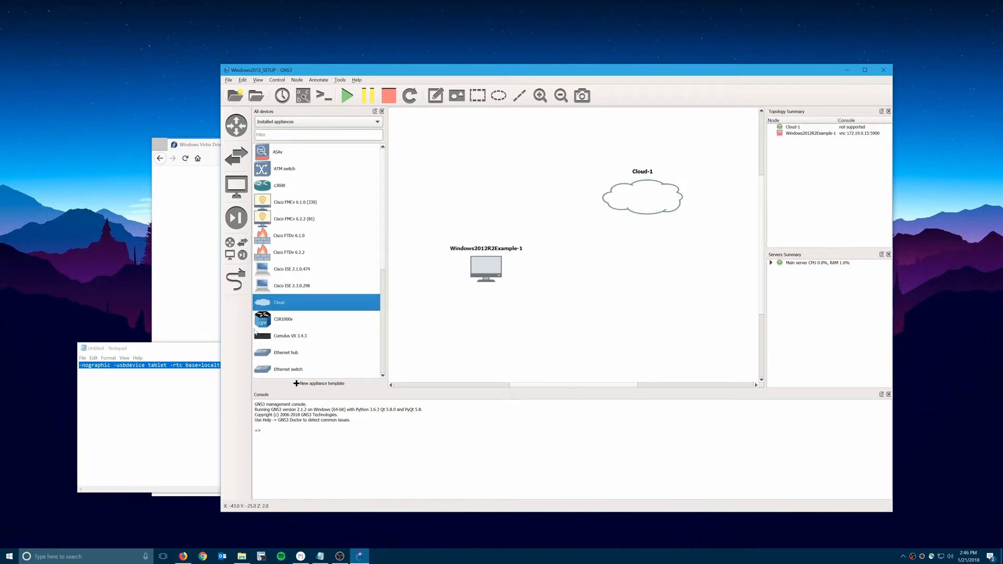
{"action": "left_click", "coordinate": [236, 279]}
{"action": "left_click", "coordinate": [486, 265]}
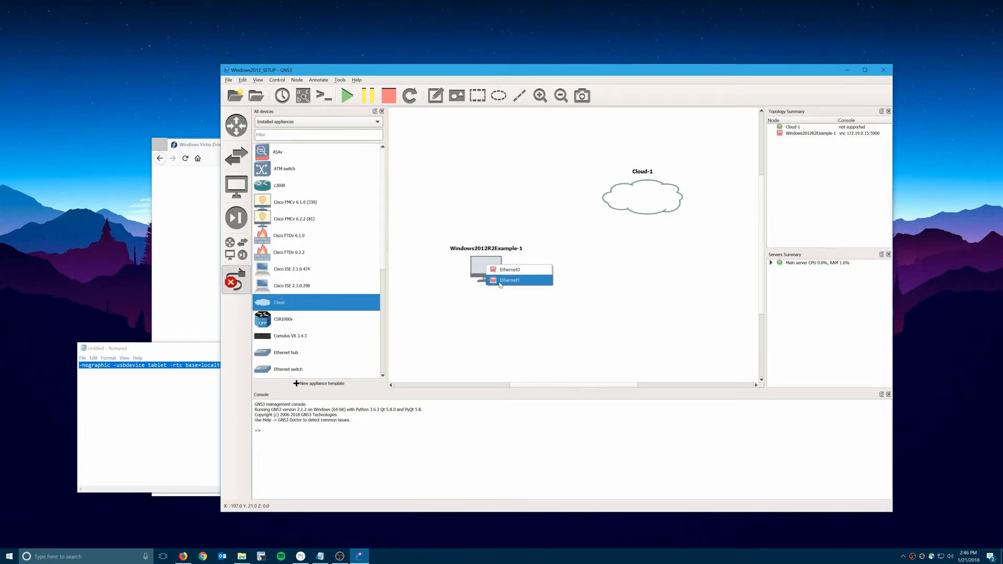
{"action": "left_click", "coordinate": [509, 281]}
{"action": "left_click", "coordinate": [646, 203]}
{"action": "left_click", "coordinate": [659, 216]}
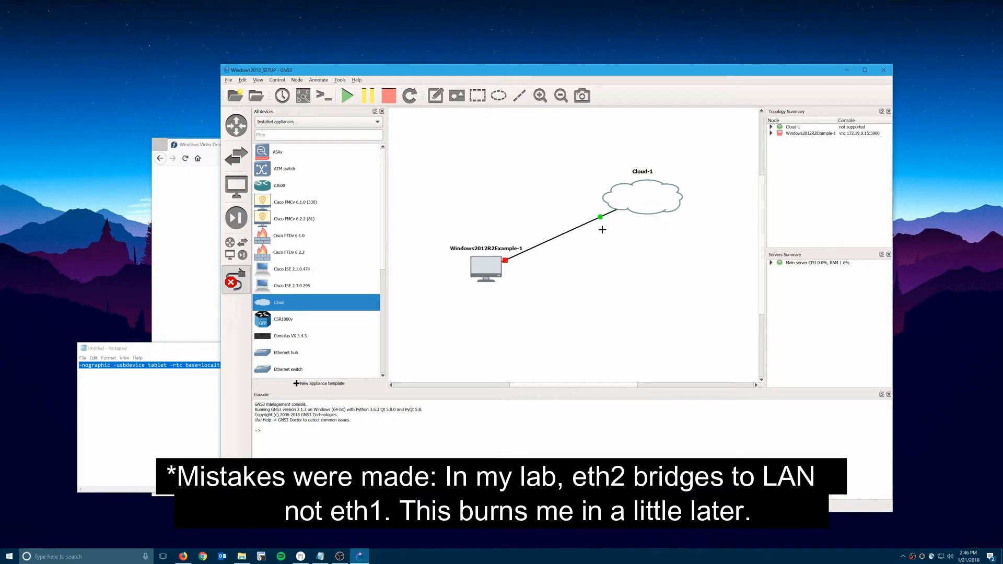
{"action": "left_click", "coordinate": [234, 284]}
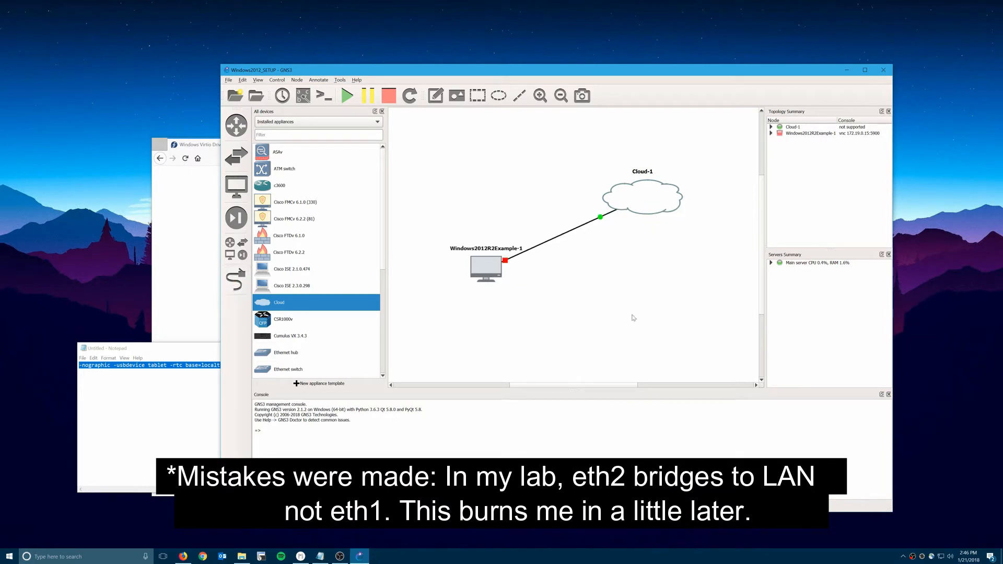
Start the Windows2012R2Example-1 node and open its VNC console.
{"action": "right_click", "coordinate": [493, 278]}
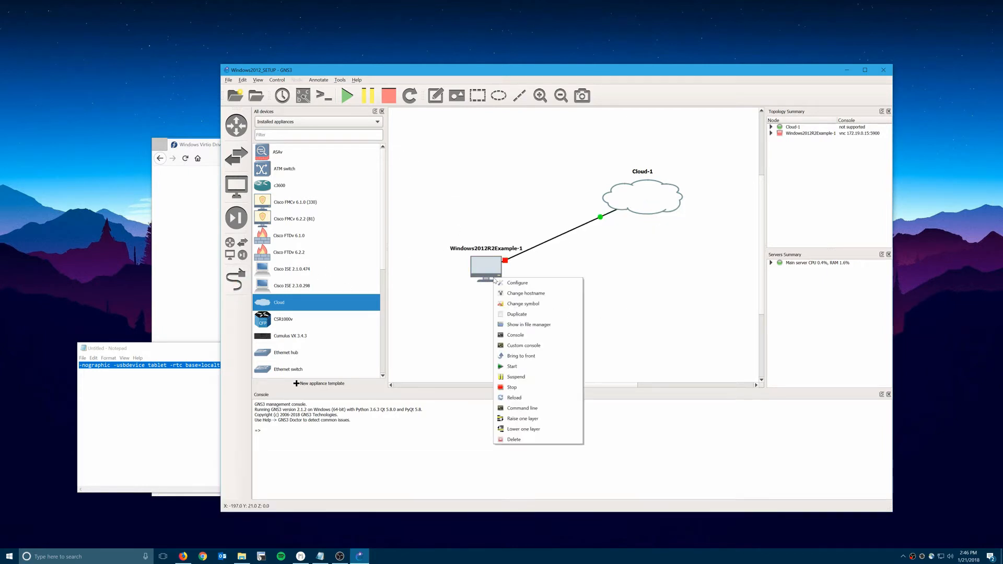
{"action": "left_click", "coordinate": [512, 367]}
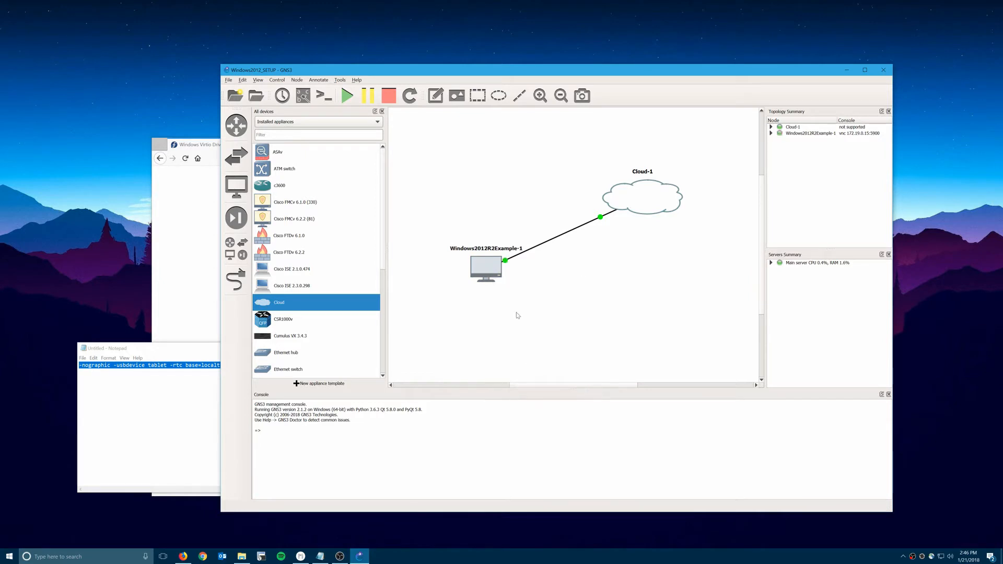
{"action": "double_click", "coordinate": [496, 277]}
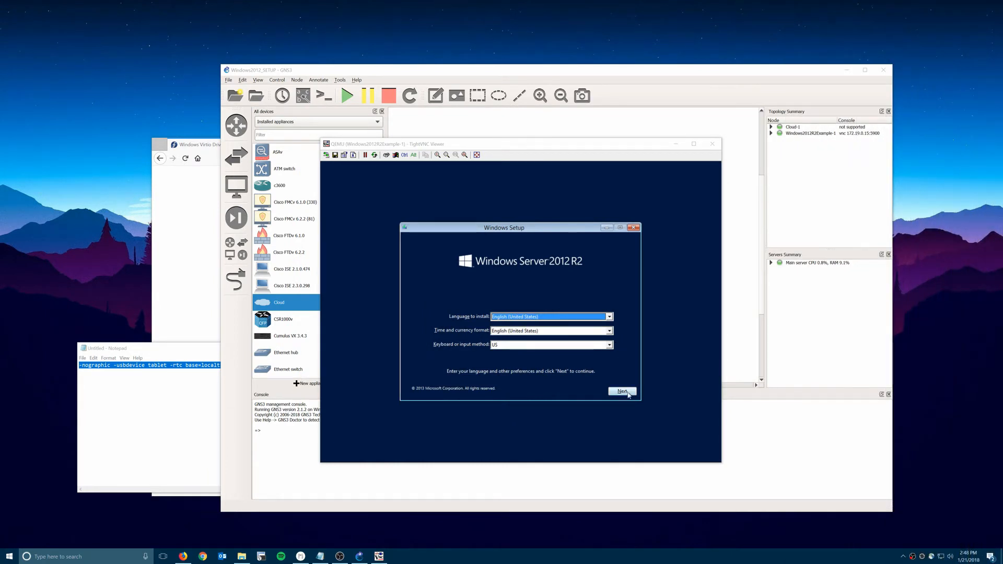
Install Windows Server 2012 R2 Standard (Server with a GUI), accept the licence, and choose the Custom install.
{"action": "left_click", "coordinate": [628, 395]}
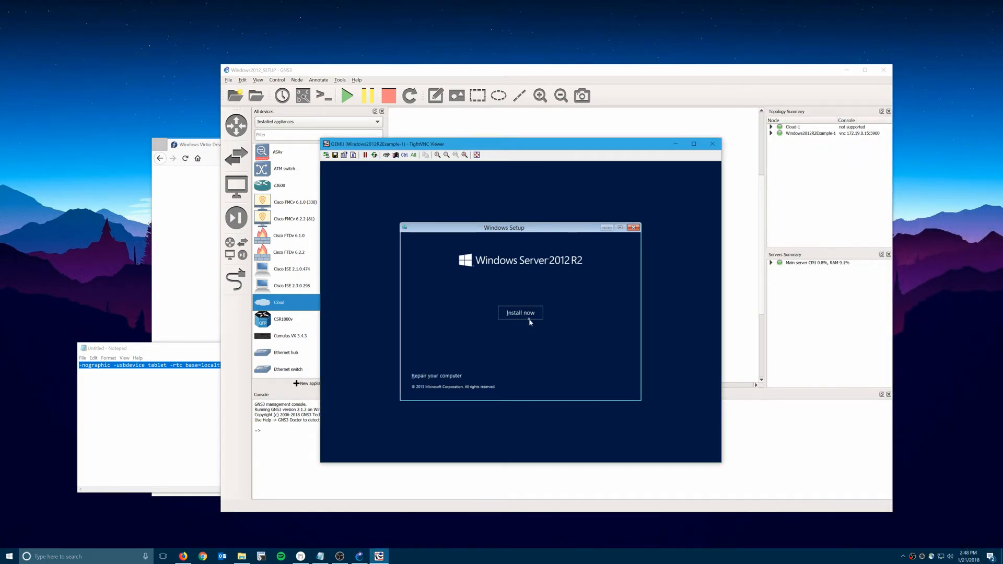
{"action": "left_click", "coordinate": [529, 320]}
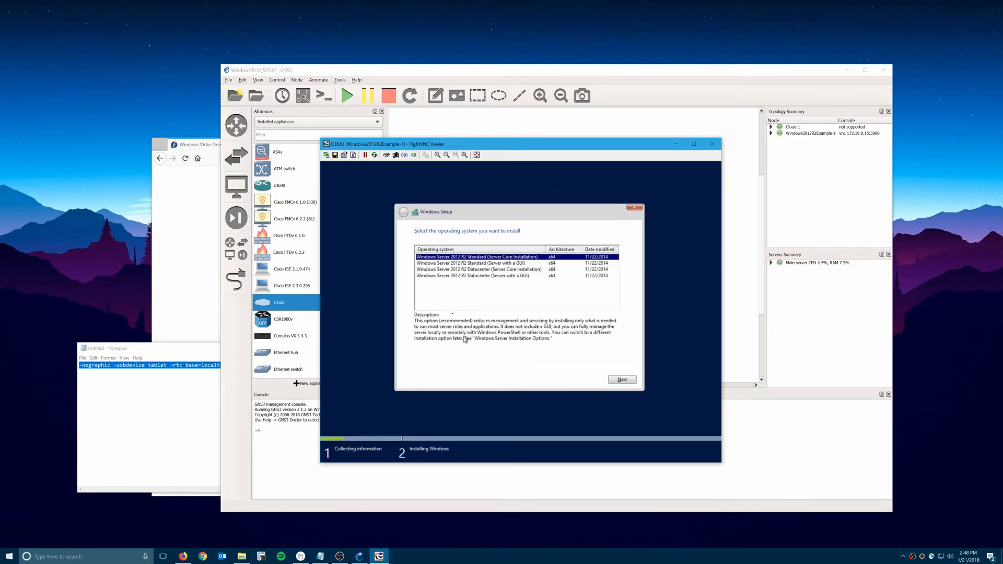
{"action": "left_click", "coordinate": [474, 263]}
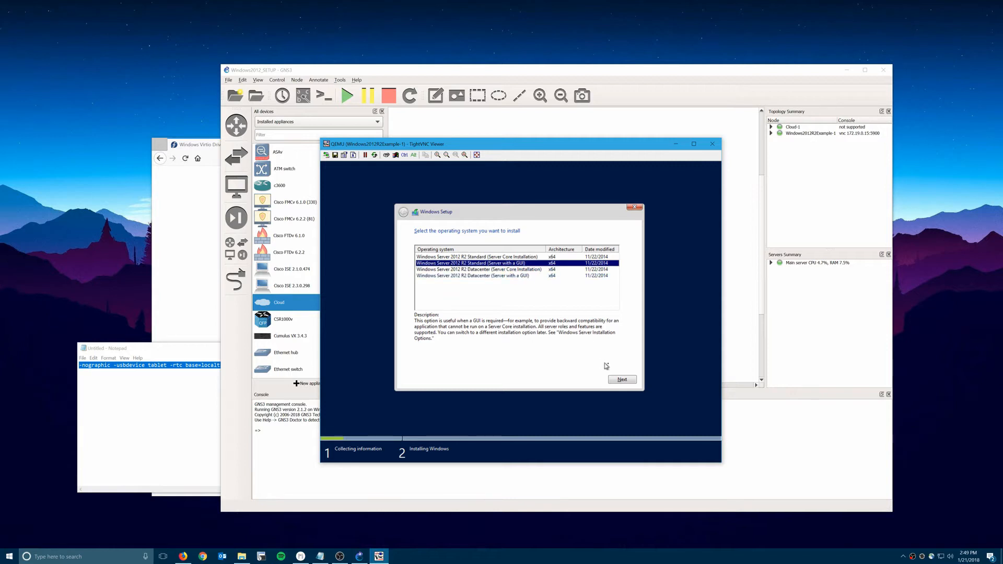
{"action": "left_click", "coordinate": [621, 380]}
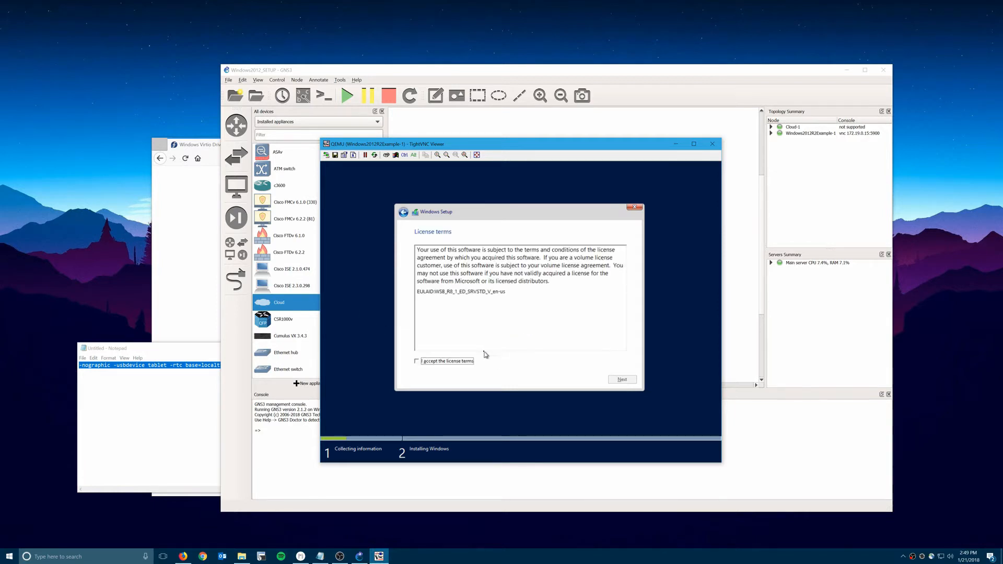
{"action": "left_click", "coordinate": [448, 362]}
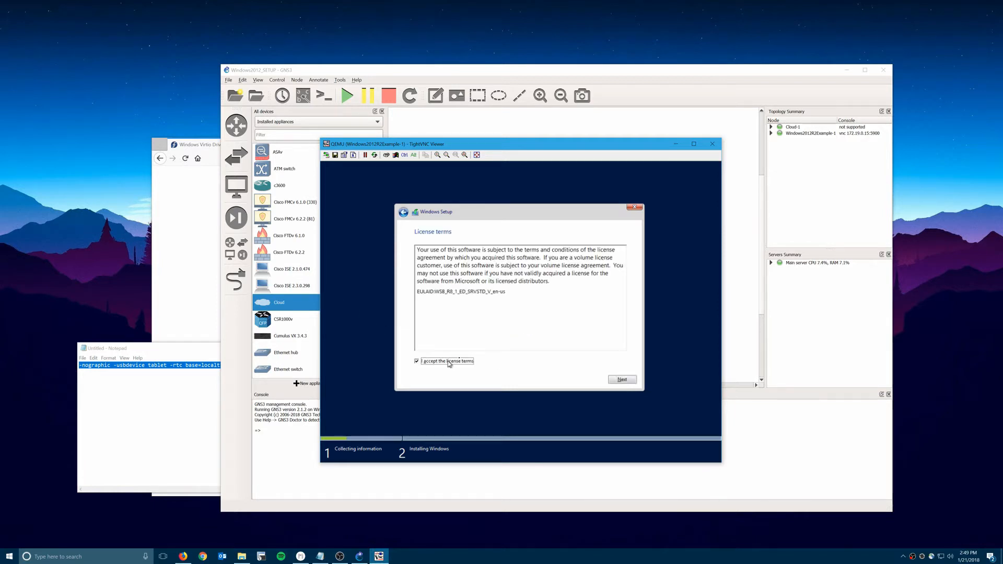
{"action": "left_click", "coordinate": [621, 379]}
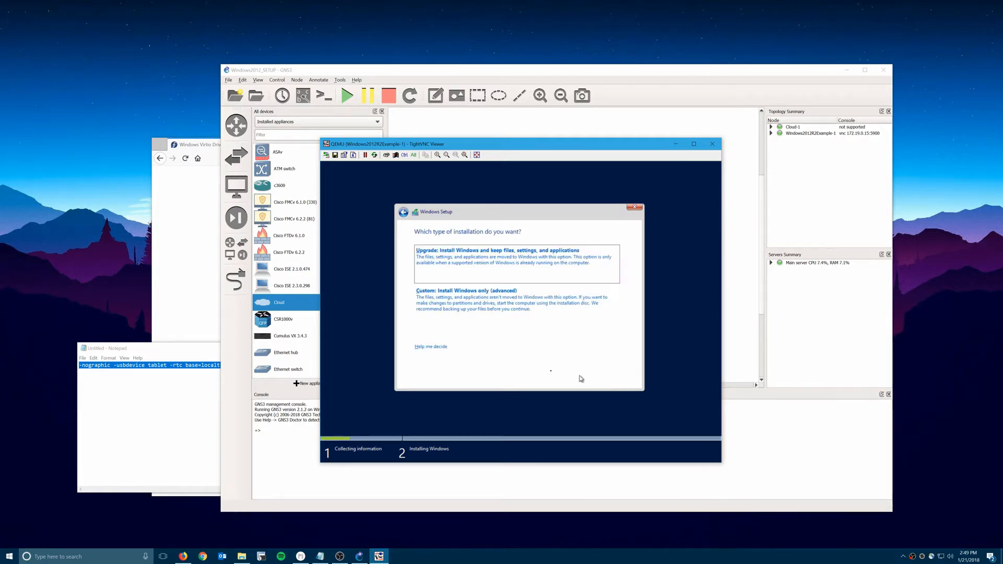
{"action": "left_click", "coordinate": [473, 302]}
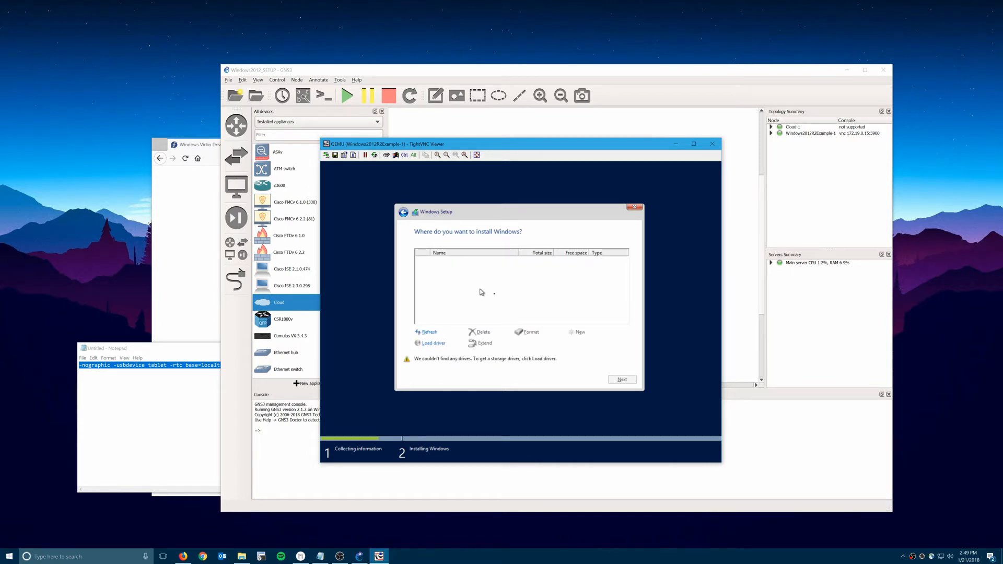
Load the Red Hat VirtIO Ethernet driver from the floppy's amd64\Win2012R2 folder.
{"action": "left_click", "coordinate": [428, 345]}
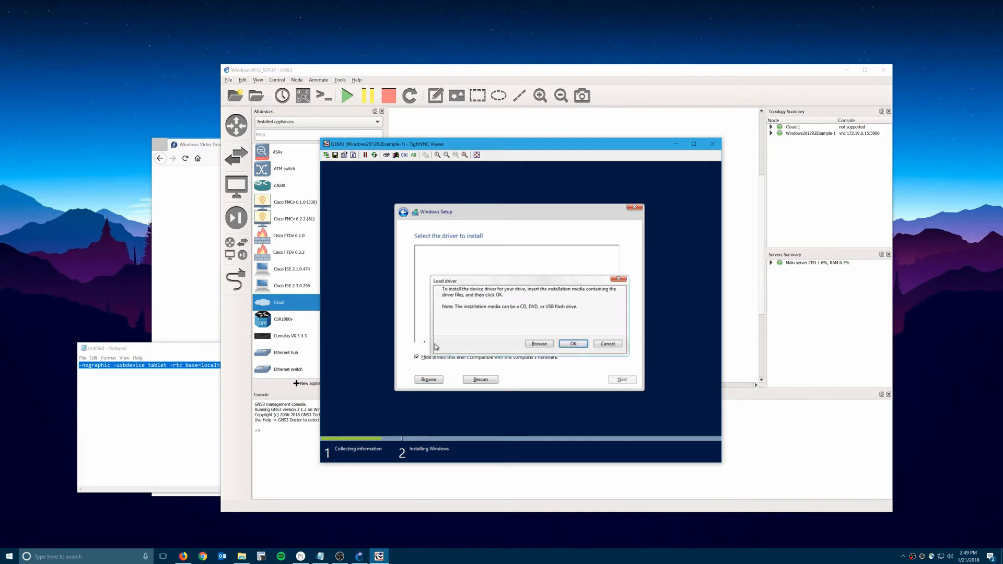
{"action": "left_click", "coordinate": [539, 344]}
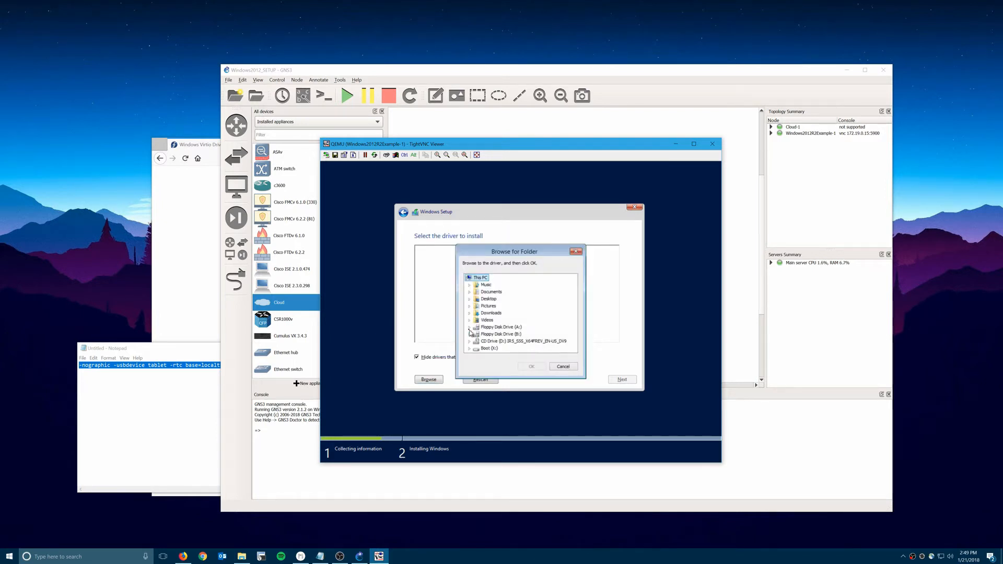
{"action": "left_click", "coordinate": [502, 327]}
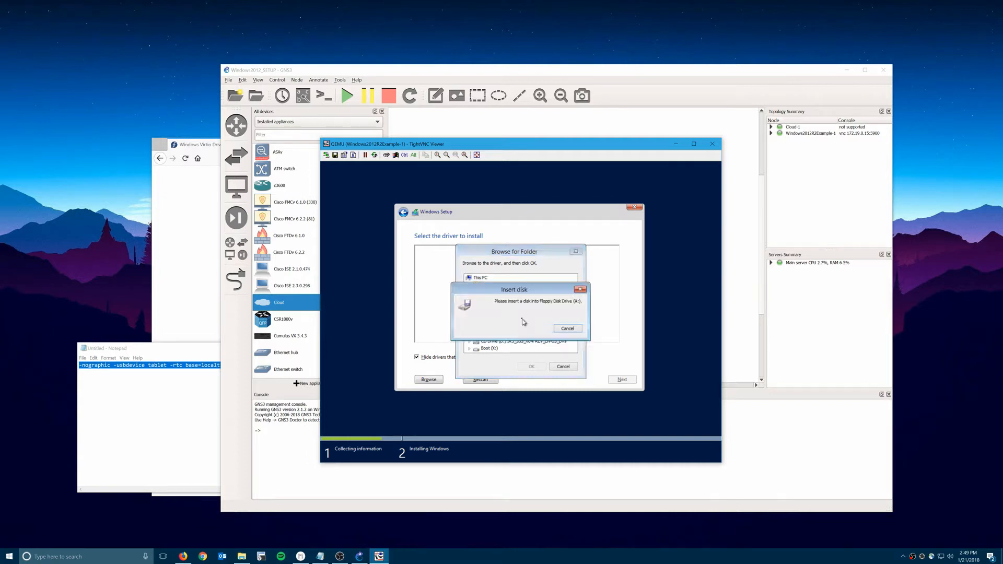
{"action": "left_click", "coordinate": [567, 328]}
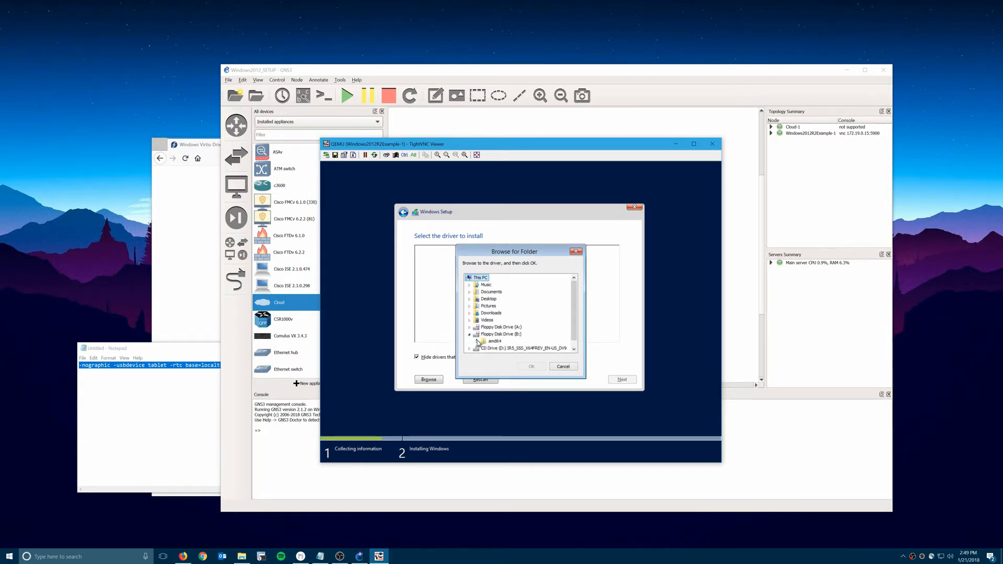
{"action": "left_click", "coordinate": [477, 341]}
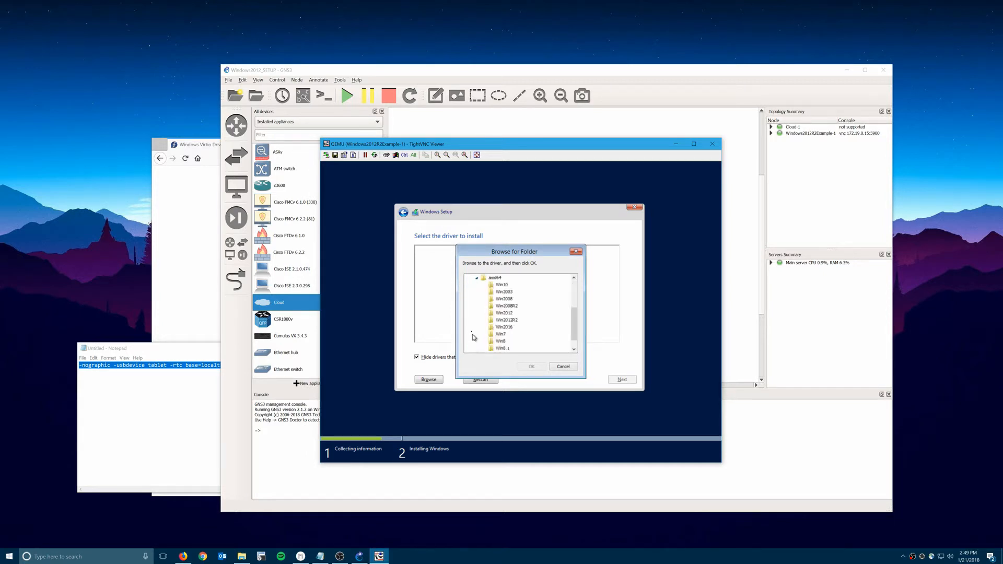
{"action": "left_click", "coordinate": [502, 320]}
{"action": "left_click", "coordinate": [531, 367]}
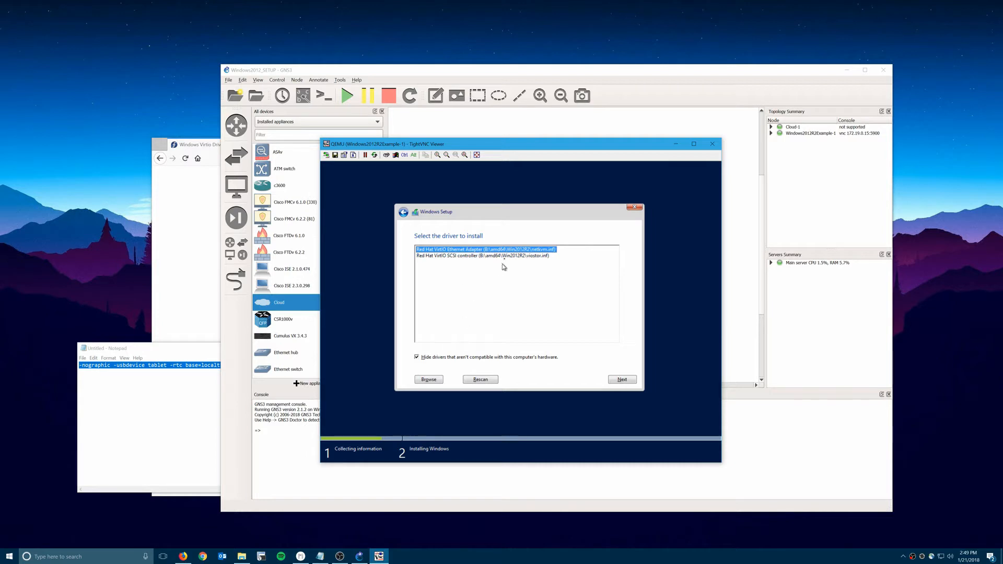
{"action": "left_click", "coordinate": [625, 380]}
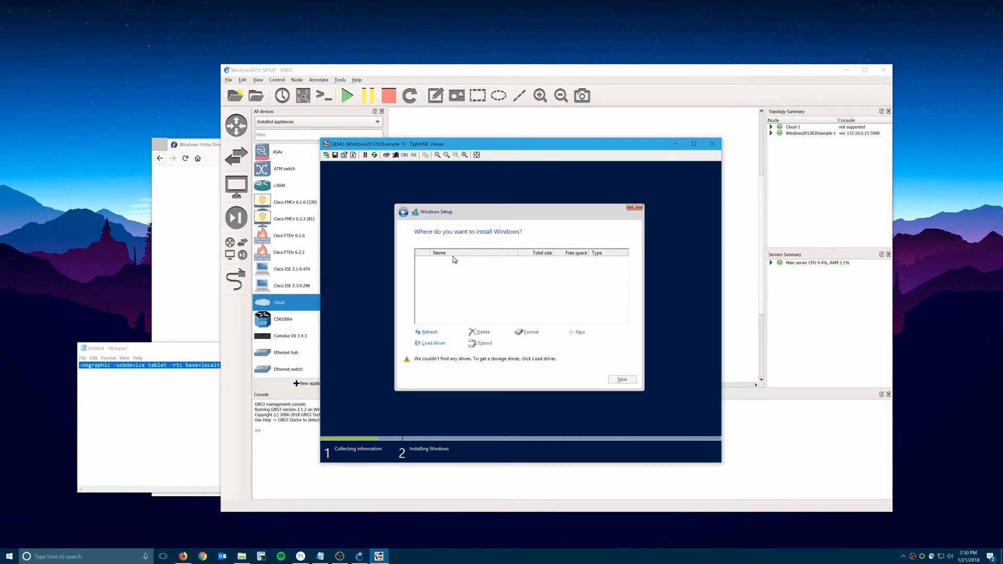
Load the Red Hat VirtIO SCSI controller driver from the same amd64\Win2012R2 folder.
{"action": "left_click", "coordinate": [424, 341]}
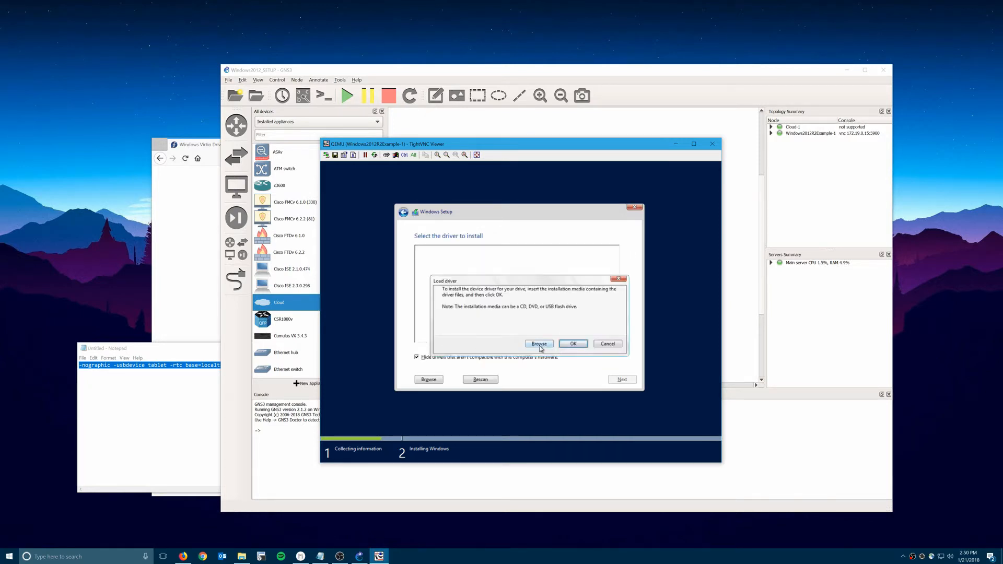
{"action": "left_click", "coordinate": [540, 346]}
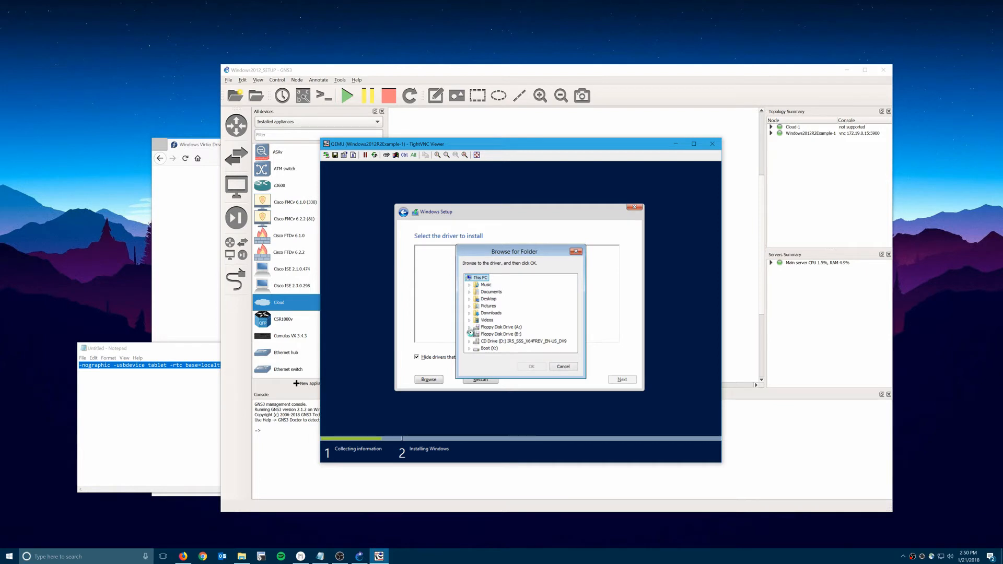
{"action": "left_click", "coordinate": [476, 341]}
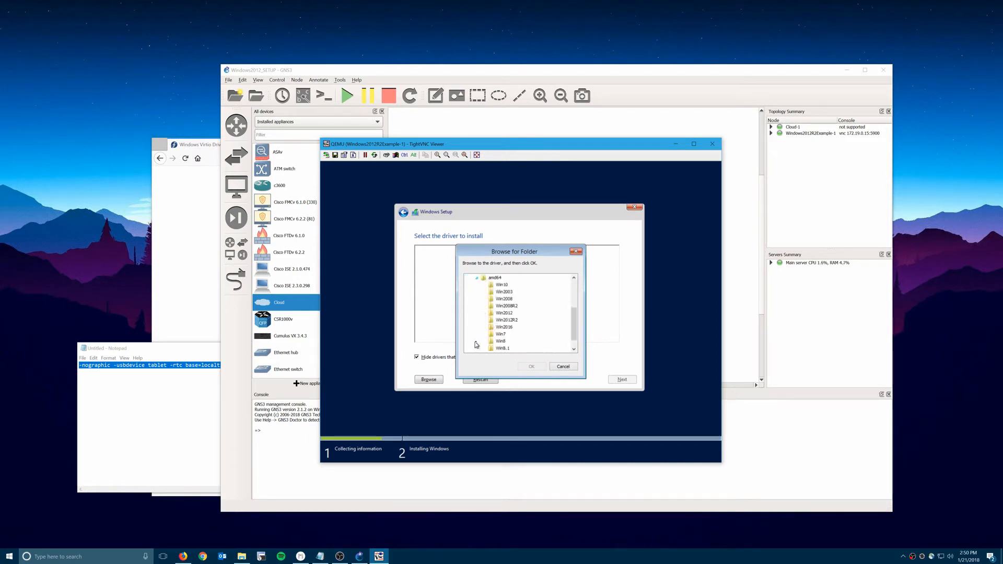
{"action": "left_click", "coordinate": [506, 320]}
{"action": "left_click", "coordinate": [533, 366]}
{"action": "left_click", "coordinate": [468, 267]}
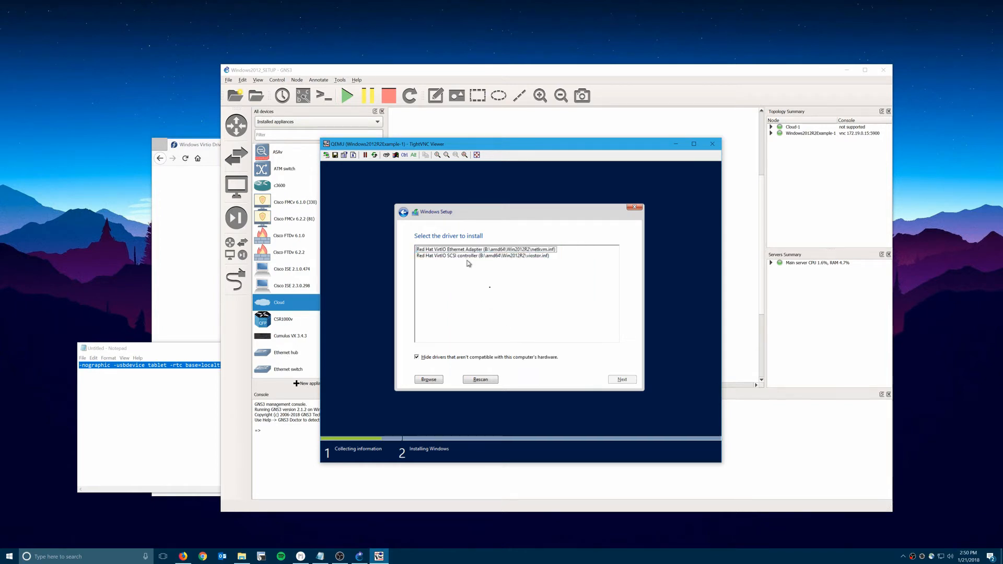
{"action": "left_click", "coordinate": [443, 256]}
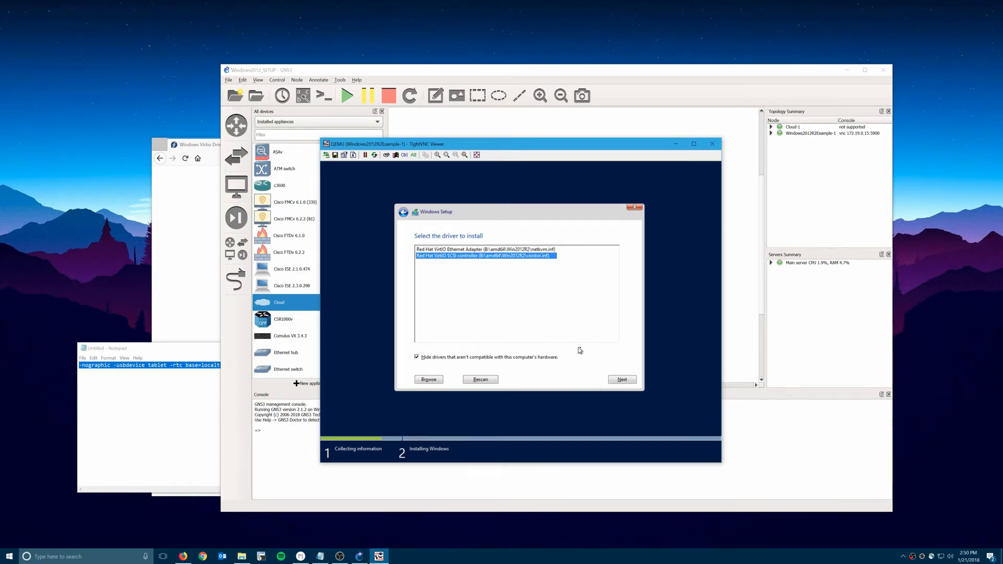
{"action": "left_click", "coordinate": [620, 379]}
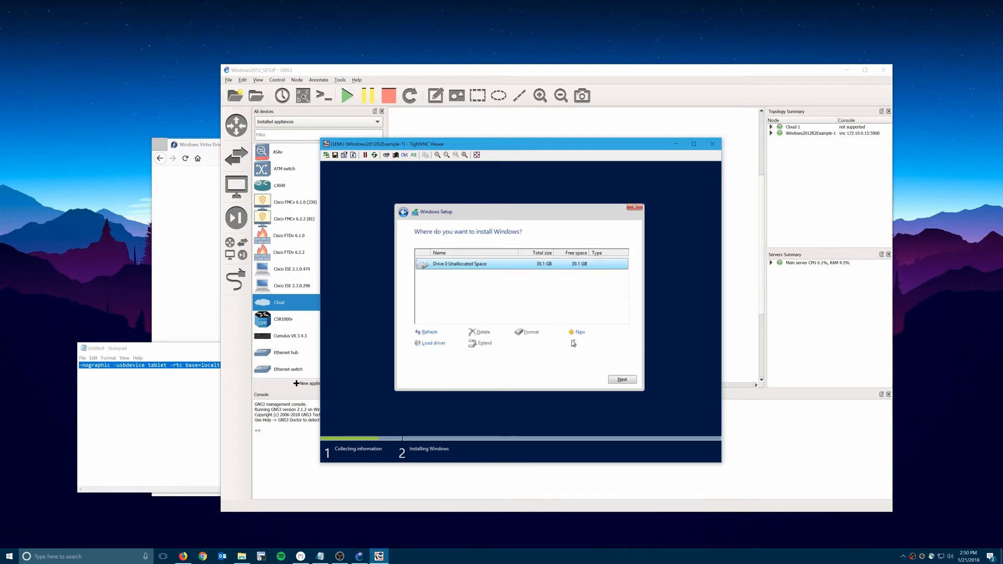
Create a 40000 MB partition, allow the System Reserved partition, and install onto Partition 2.
{"action": "left_click", "coordinate": [579, 335]}
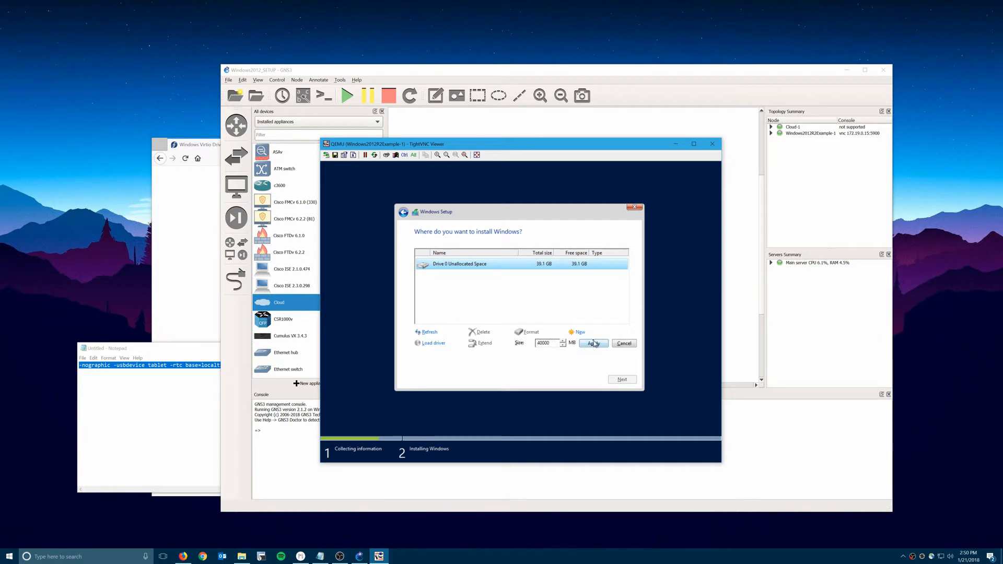
{"action": "left_click", "coordinate": [586, 344]}
{"action": "left_click", "coordinate": [573, 344]}
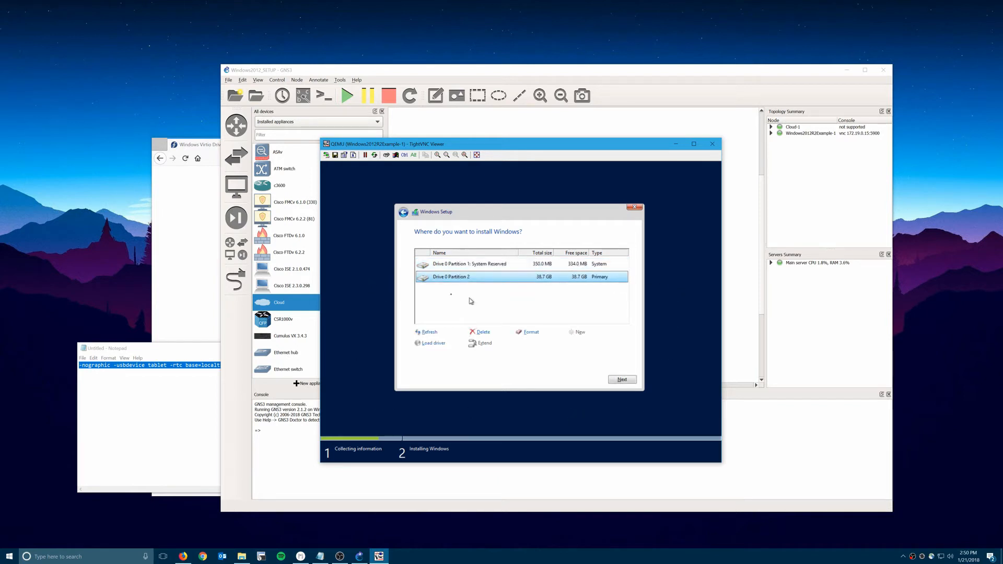
{"action": "left_click", "coordinate": [616, 380]}
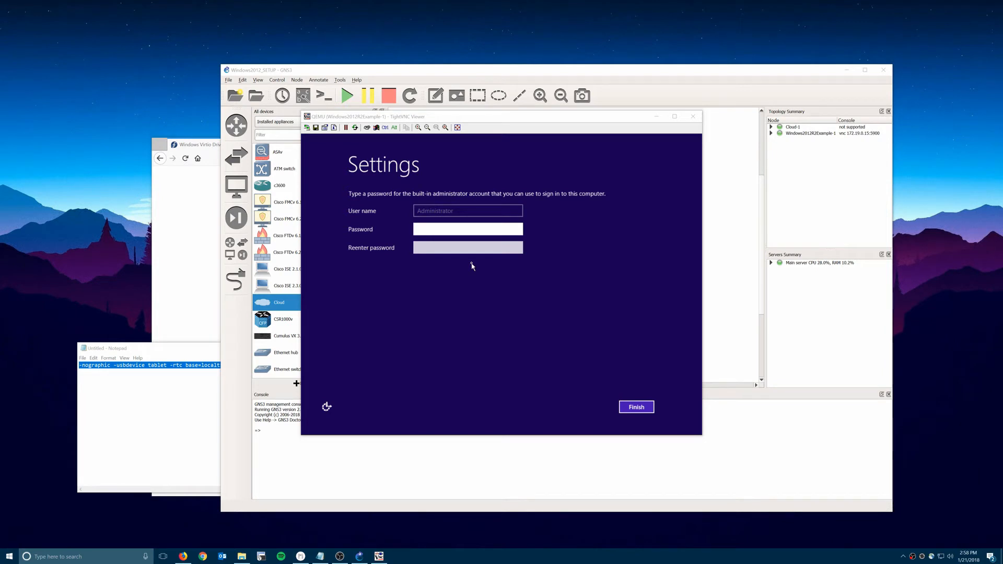
Enter and confirm the Administrator password, then finish the first-boot settings.
{"action": "mouse_move", "coordinate": [183, 556]}
{"action": "left_click", "coordinate": [462, 230]}
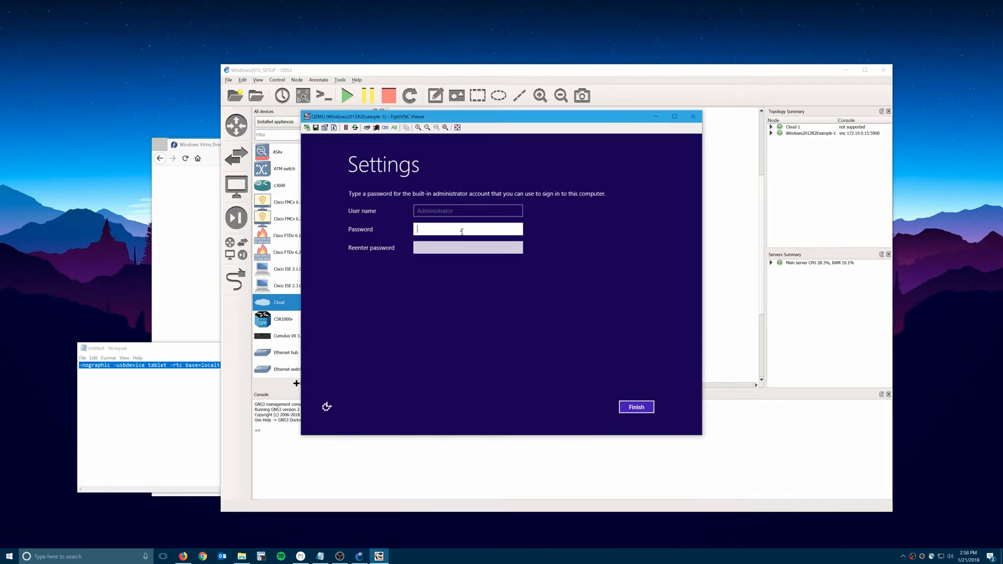
{"action": "type", "text": "P•••••••"}
{"action": "key", "text": "Tab"}
{"action": "type", "text": "•••••••"}
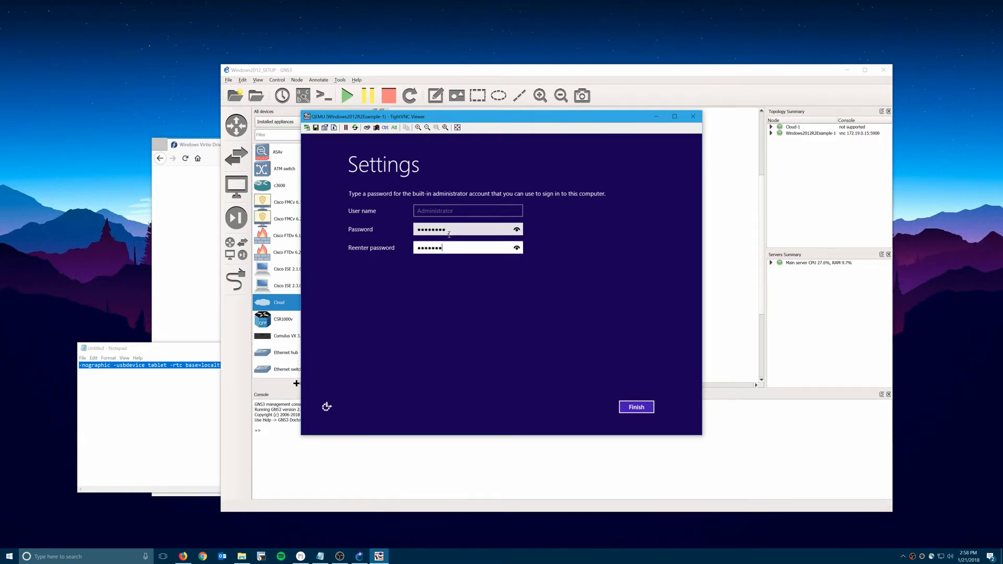
{"action": "left_click", "coordinate": [636, 406]}
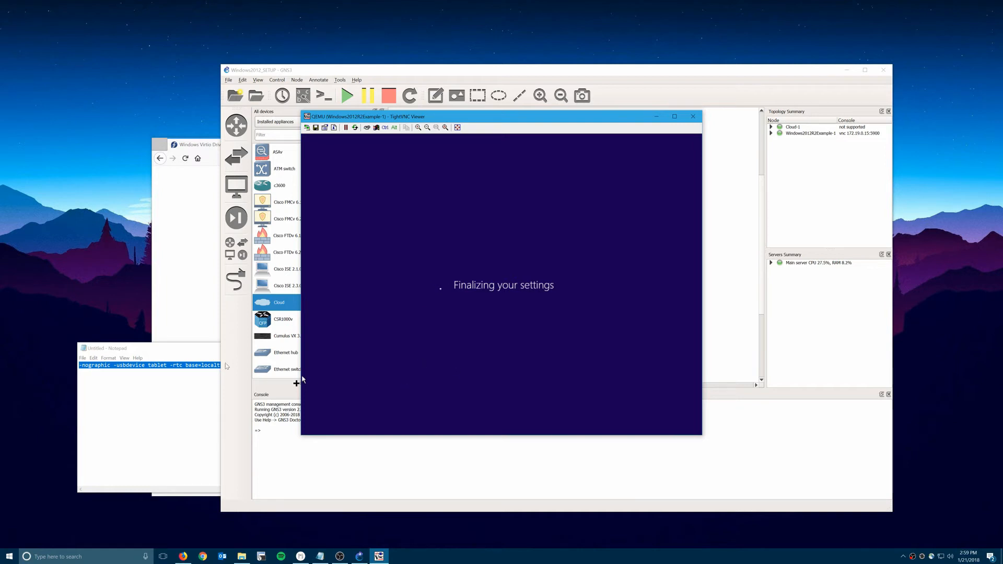
{"action": "left_click", "coordinate": [431, 526]}
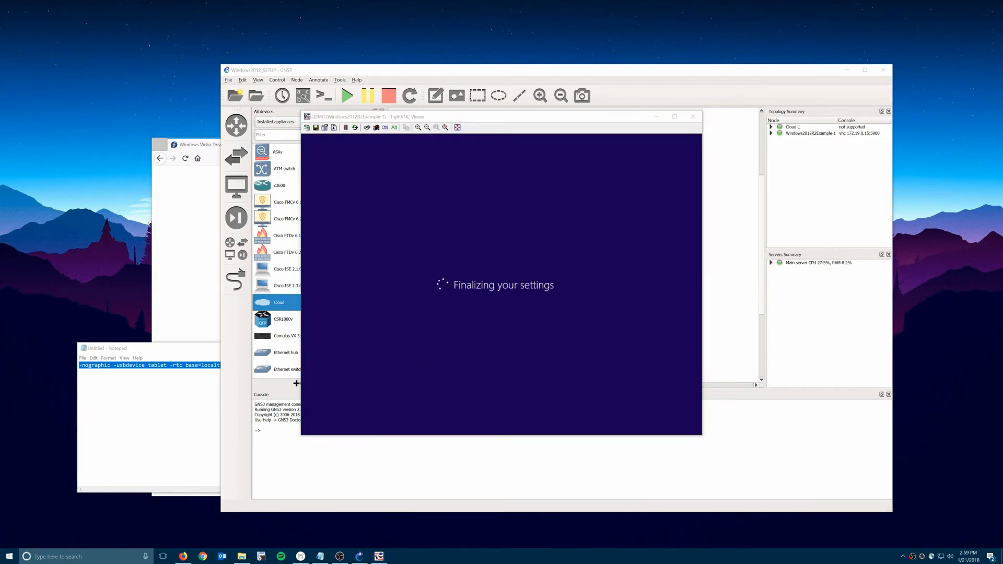
{"action": "key", "text": "super+r"}
{"action": "type", "text": "mstsc"}
{"action": "key", "text": "Return"}
{"action": "key", "text": "alt+F4"}
{"action": "key", "text": "super+r"}
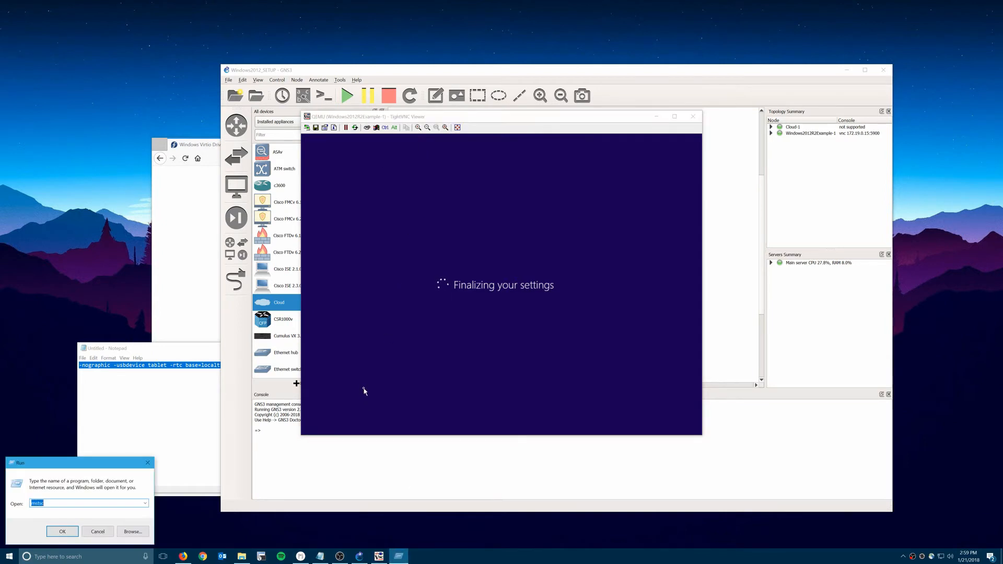
{"action": "key", "text": "Return"}
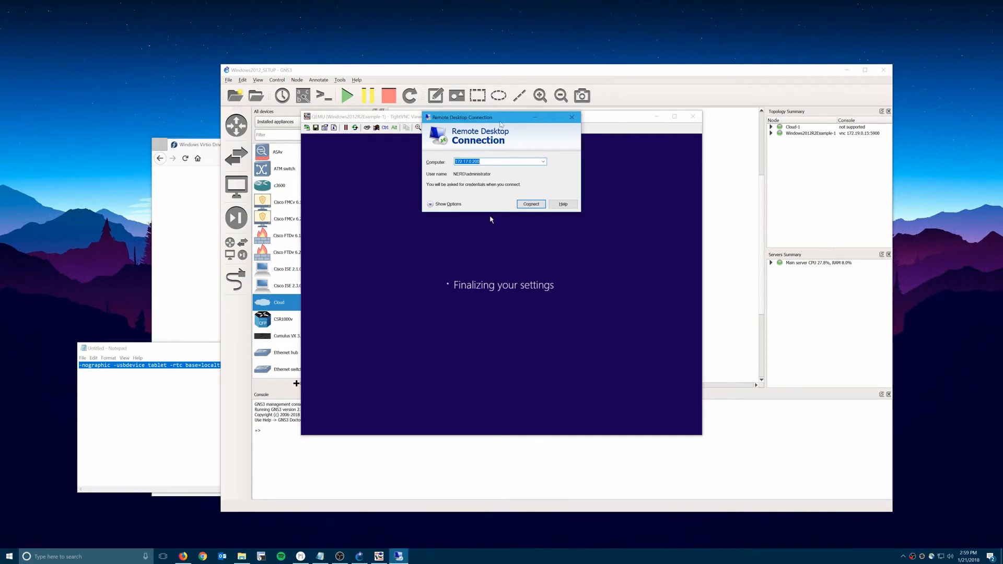
{"action": "key", "text": "alt+o"}
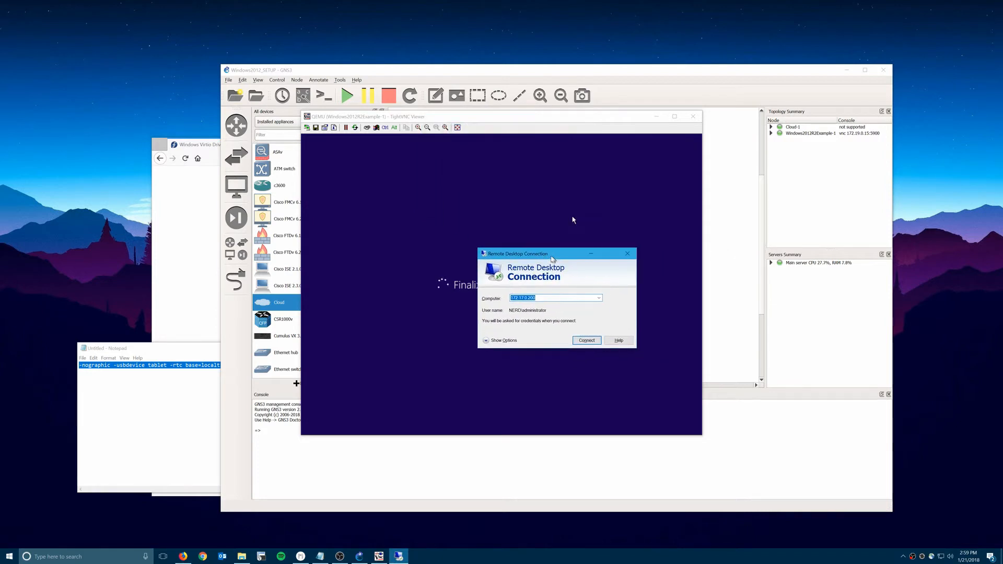
{"action": "left_click", "coordinate": [530, 296]}
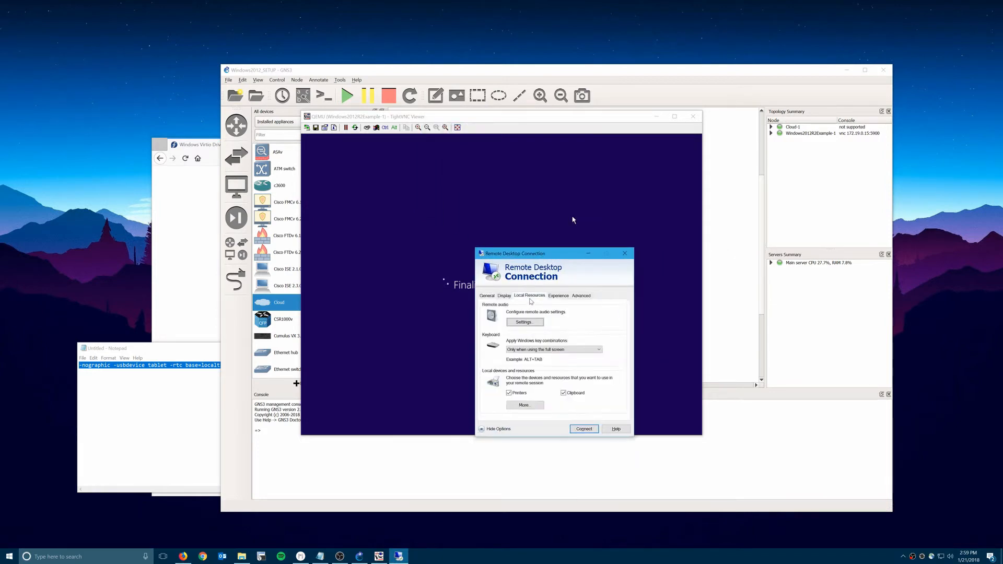
{"action": "left_click", "coordinate": [486, 296]}
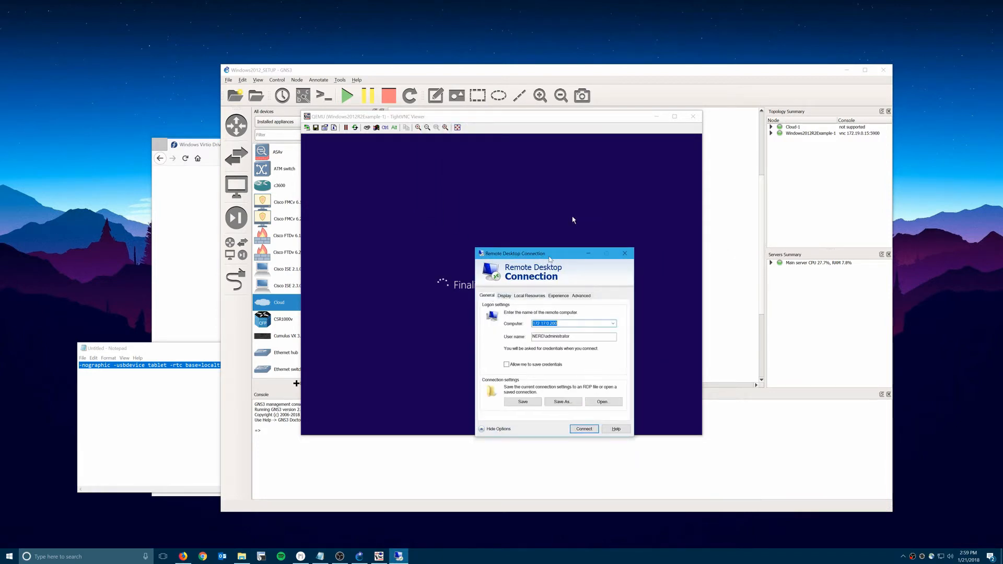
{"action": "left_click_drag", "start_coordinate": [548, 257], "coordinate": [508, 270]}
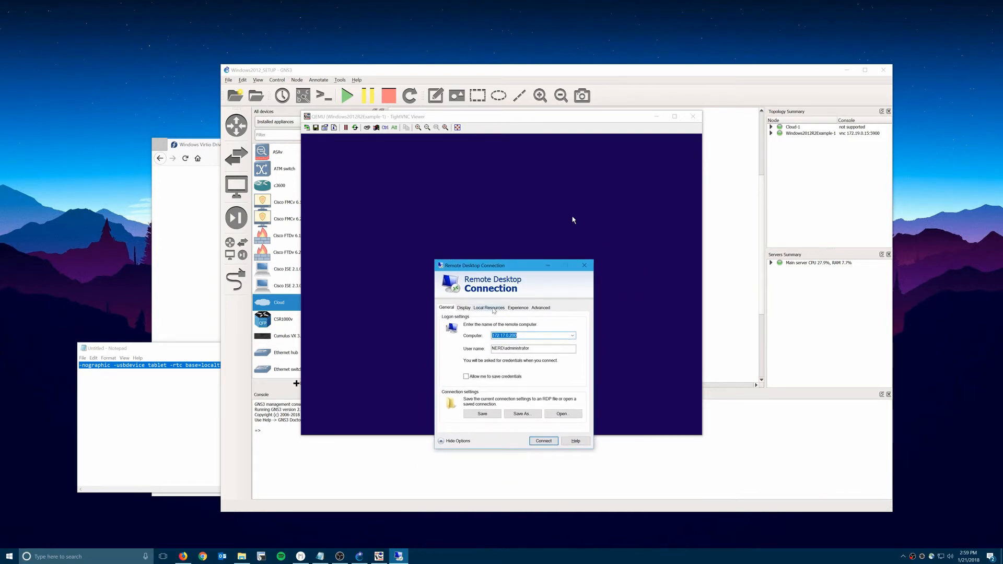
{"action": "left_click", "coordinate": [493, 309]}
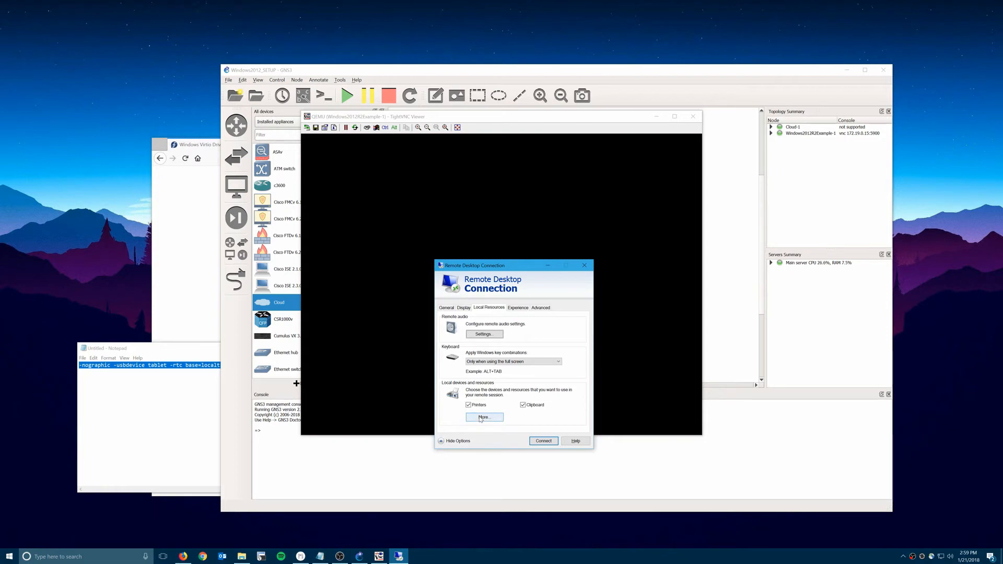
{"action": "left_click", "coordinate": [481, 417]}
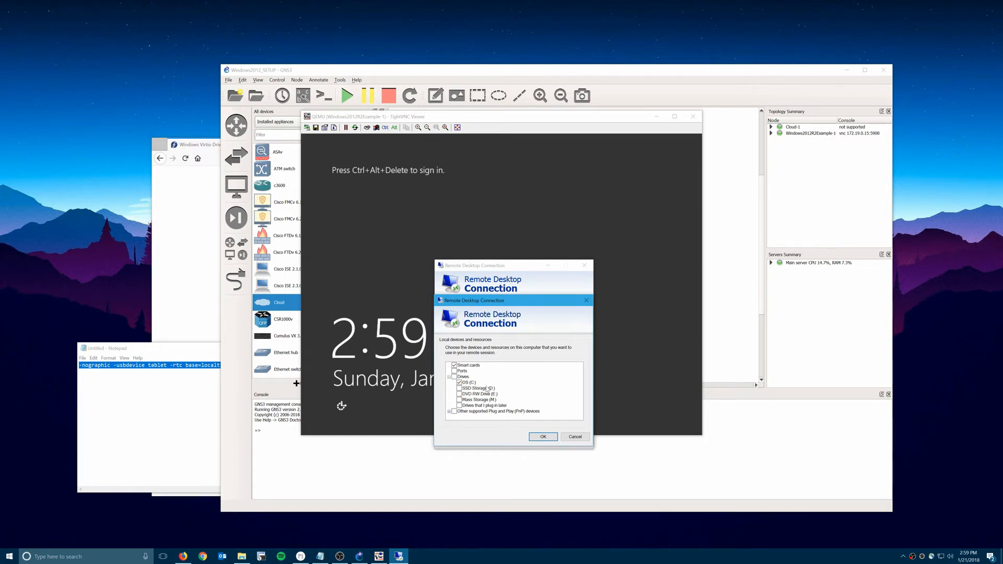
{"action": "left_click", "coordinate": [578, 438]}
{"action": "left_click", "coordinate": [584, 266]}
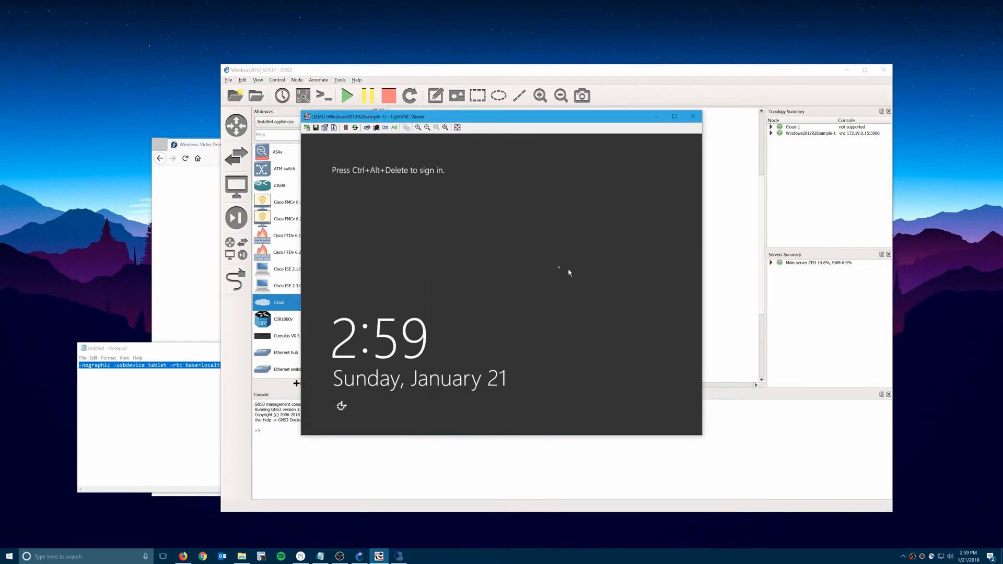
Send Ctrl+Alt+Del and sign in as Administrator with the account password.
{"action": "left_click", "coordinate": [367, 129]}
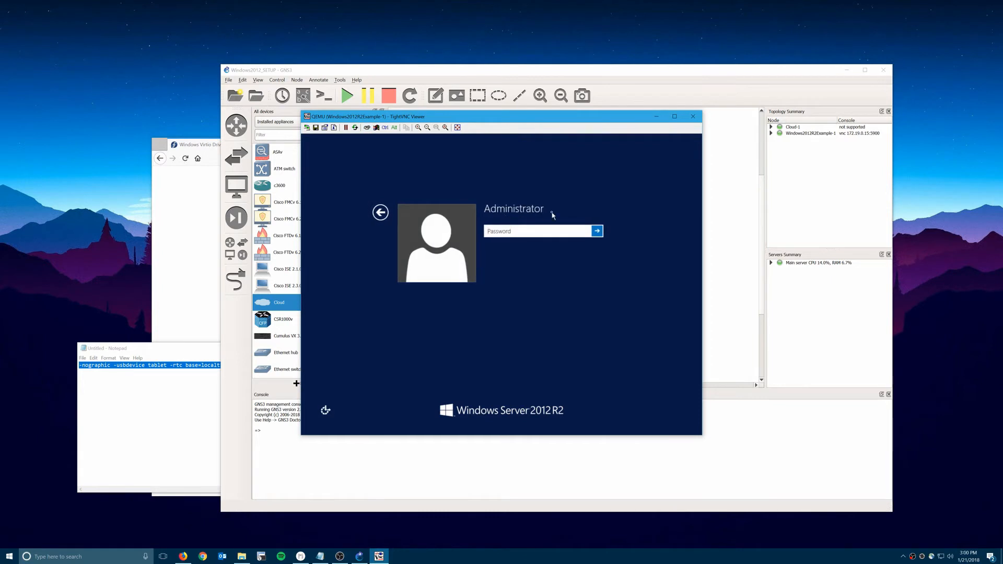
{"action": "type", "text": "P@ssw0rd"}
{"action": "key", "text": "Return"}
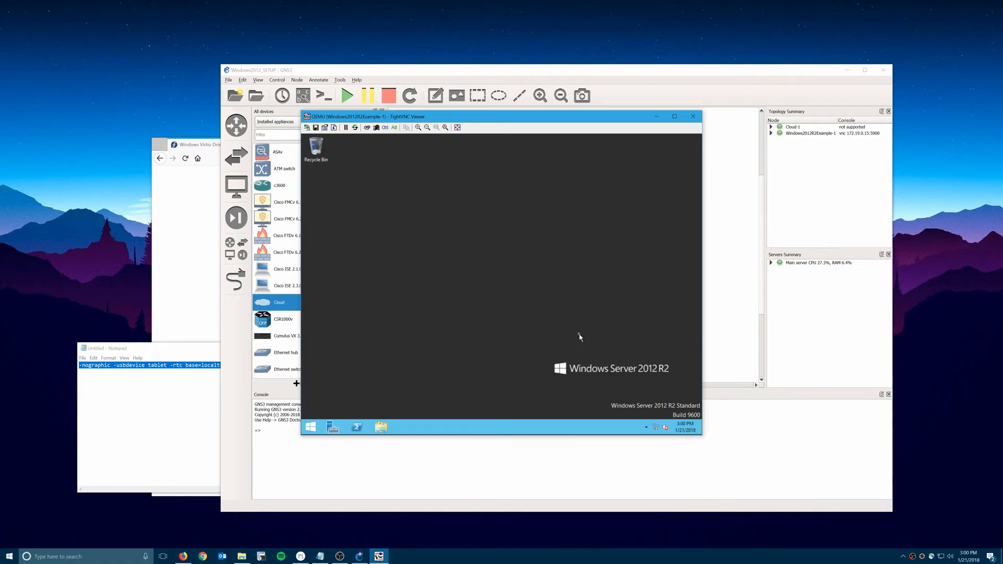
Rename the Ethernet 2 adapter to RDP in Network Connections.
{"action": "right_click", "coordinate": [665, 427]}
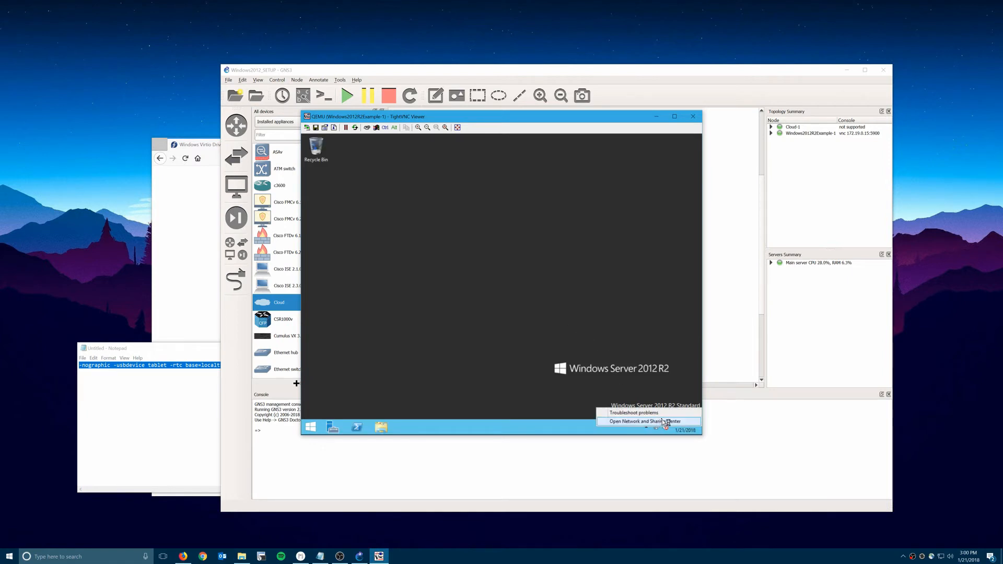
{"action": "left_click", "coordinate": [665, 422]}
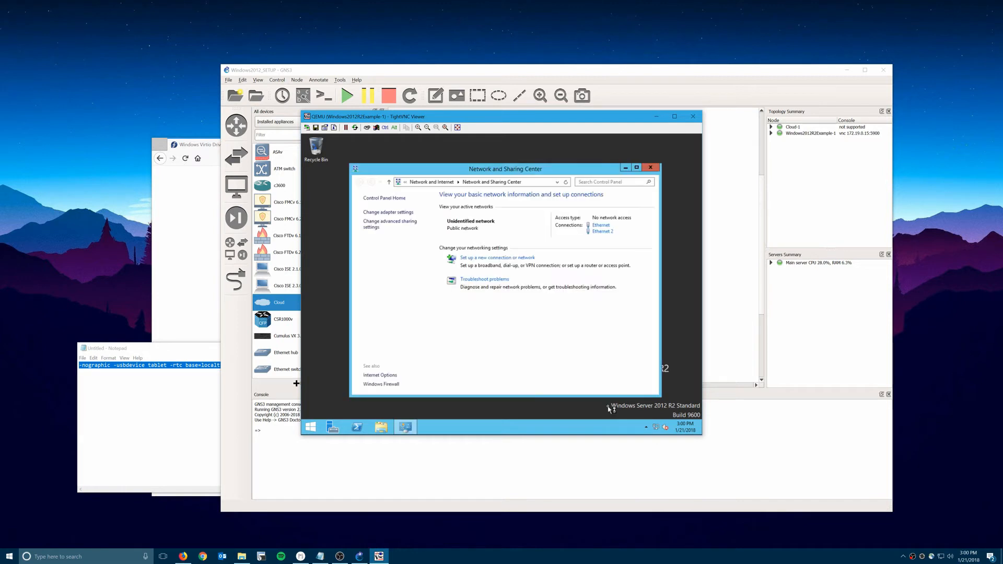
{"action": "left_click", "coordinate": [394, 214]}
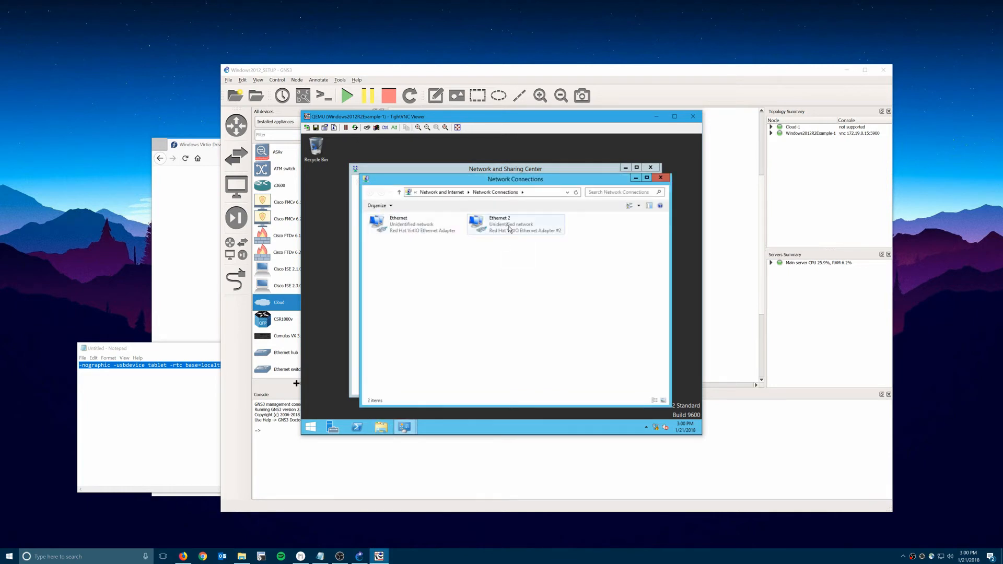
{"action": "left_click", "coordinate": [509, 228]}
{"action": "right_click", "coordinate": [480, 224]}
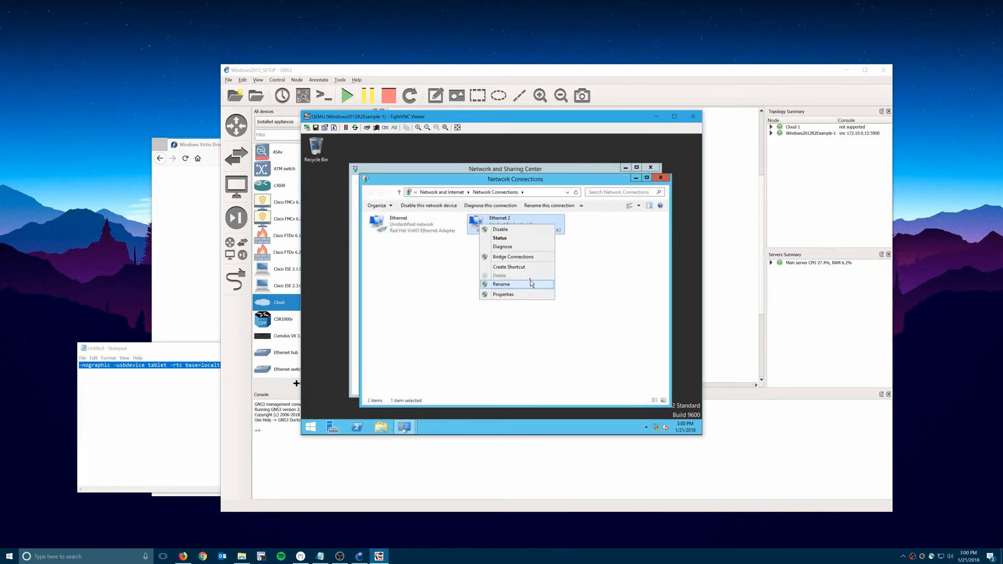
{"action": "left_click", "coordinate": [518, 284]}
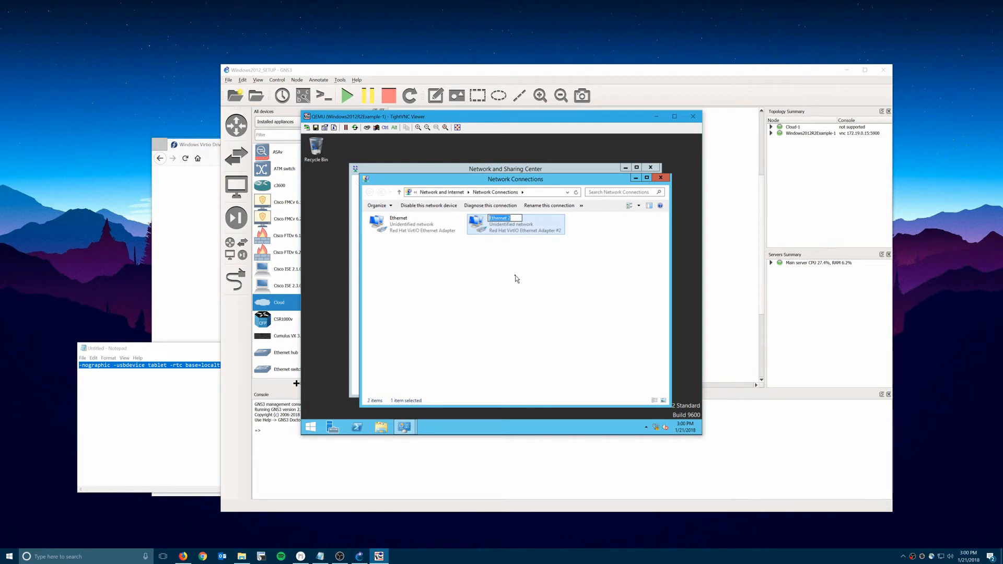
{"action": "type", "text": "RPD"}
{"action": "key", "text": "BackSpace"}
{"action": "key", "text": "BackSpace"}
{"action": "type", "text": "DP"}
{"action": "key", "text": "Return"}
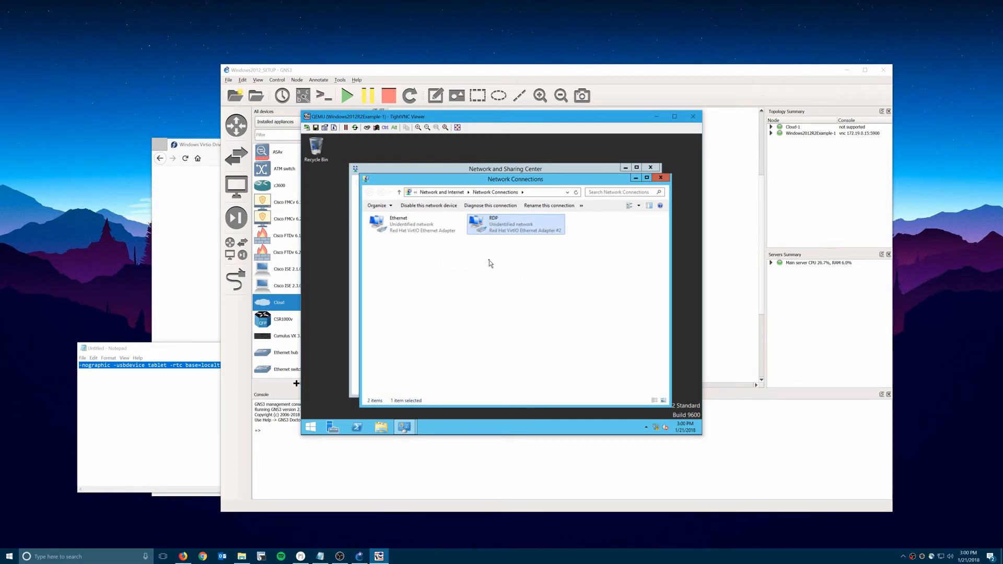
{"action": "left_click", "coordinate": [406, 229]}
Set RDP's IPv4 to static 172.17.0.200, mask 255.255.255.0, gateway 172.17.0.1.
{"action": "left_click", "coordinate": [528, 230]}
{"action": "right_click", "coordinate": [529, 227]}
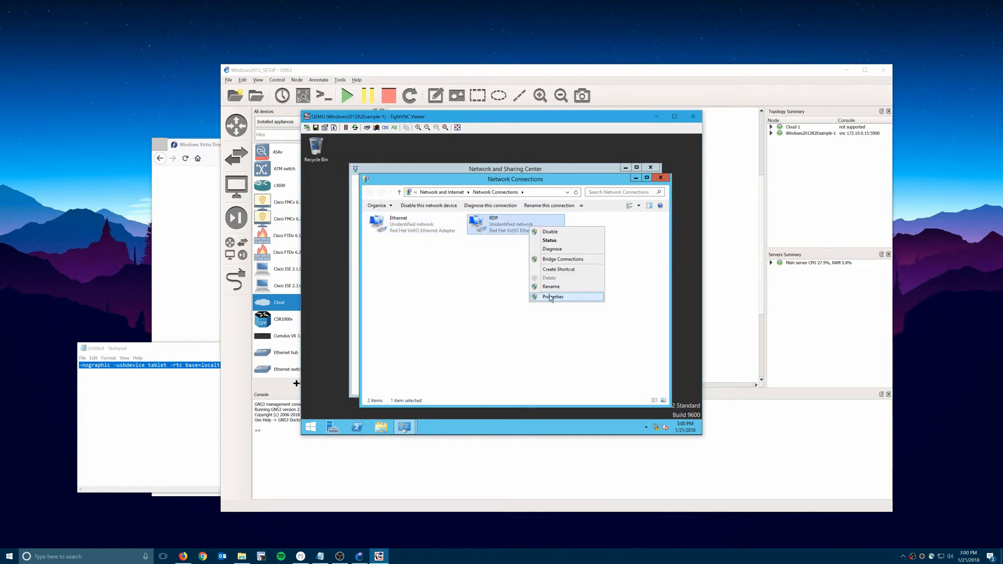
{"action": "left_click", "coordinate": [552, 297]}
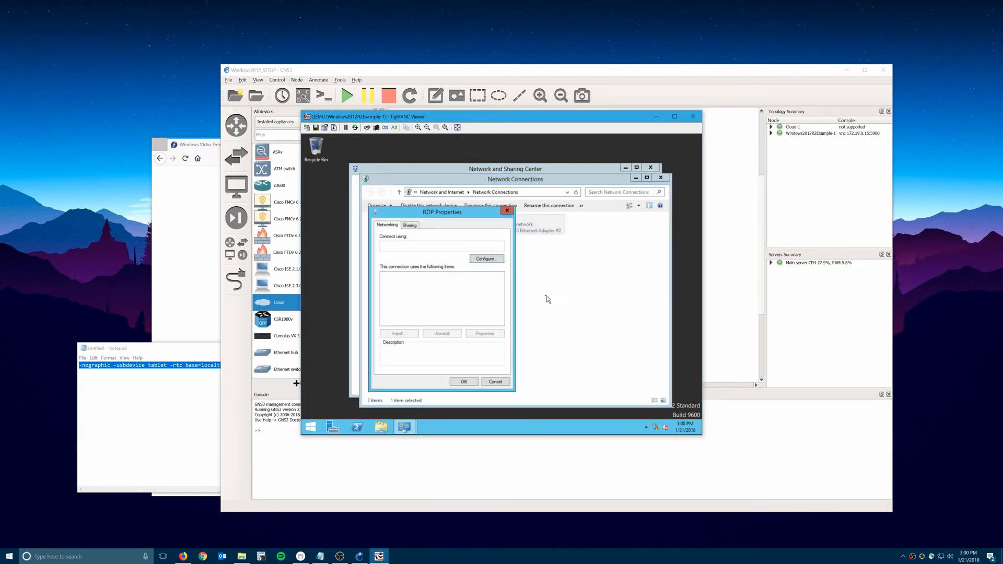
{"action": "left_click", "coordinate": [451, 322]}
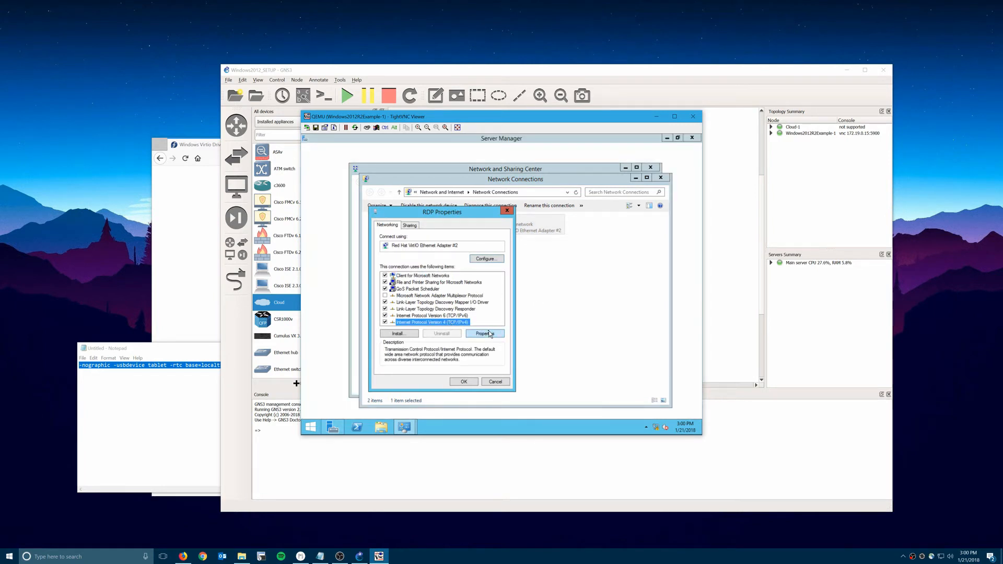
{"action": "left_click", "coordinate": [485, 333]}
{"action": "left_click", "coordinate": [448, 300]}
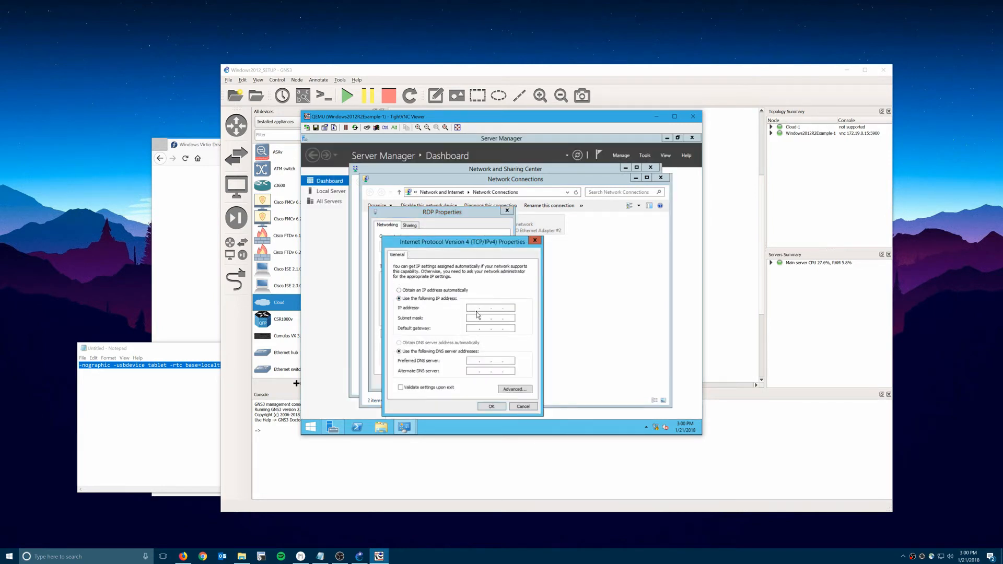
{"action": "type", "text": "172 . 17 . 0 . 200"}
{"action": "key", "text": "Tab"}
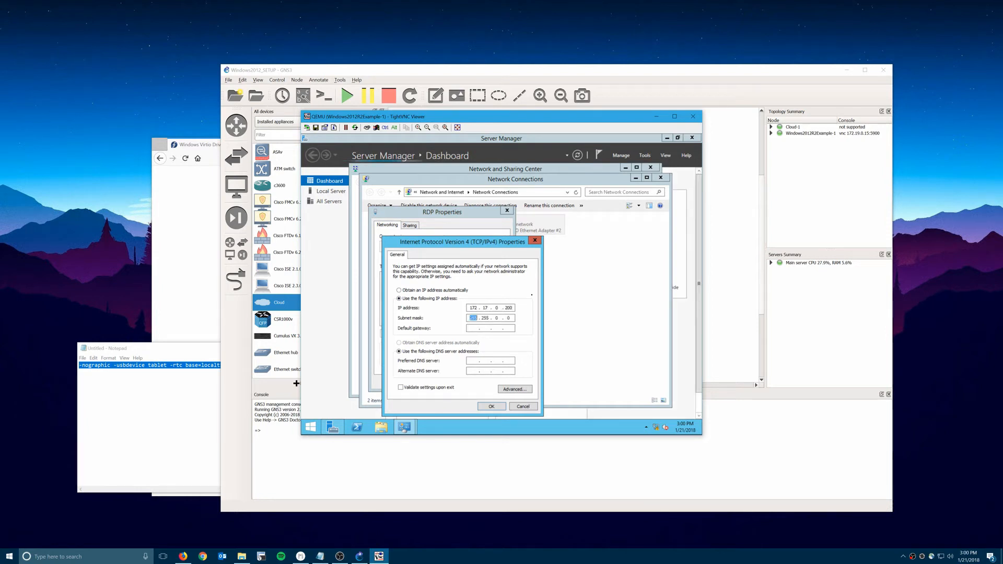
{"action": "type", "text": "255 . 255 . 255"}
{"action": "key", "text": "Tab"}
{"action": "type", "text": "172 . 17 . 0 . 1"}
{"action": "left_click", "coordinate": [499, 409]}
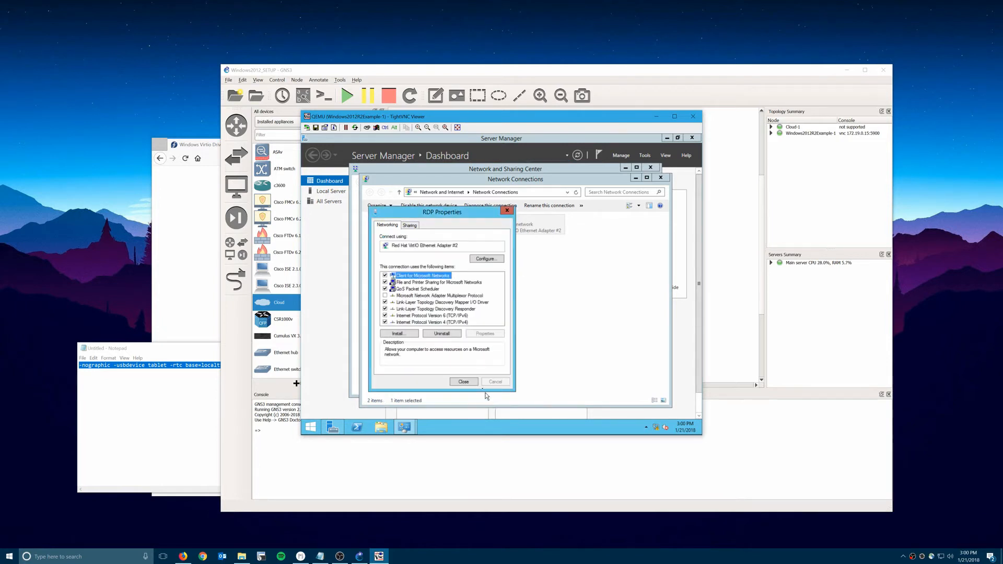
{"action": "left_click", "coordinate": [473, 382]}
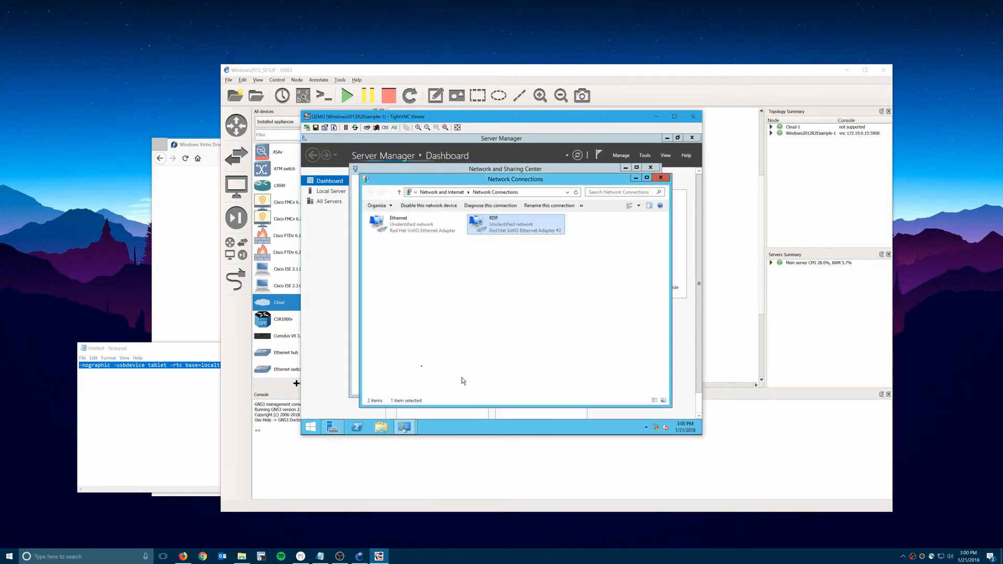
Close the network windows and open an administrator command prompt with cmd.
{"action": "left_click", "coordinate": [662, 178]}
{"action": "left_click", "coordinate": [657, 168]}
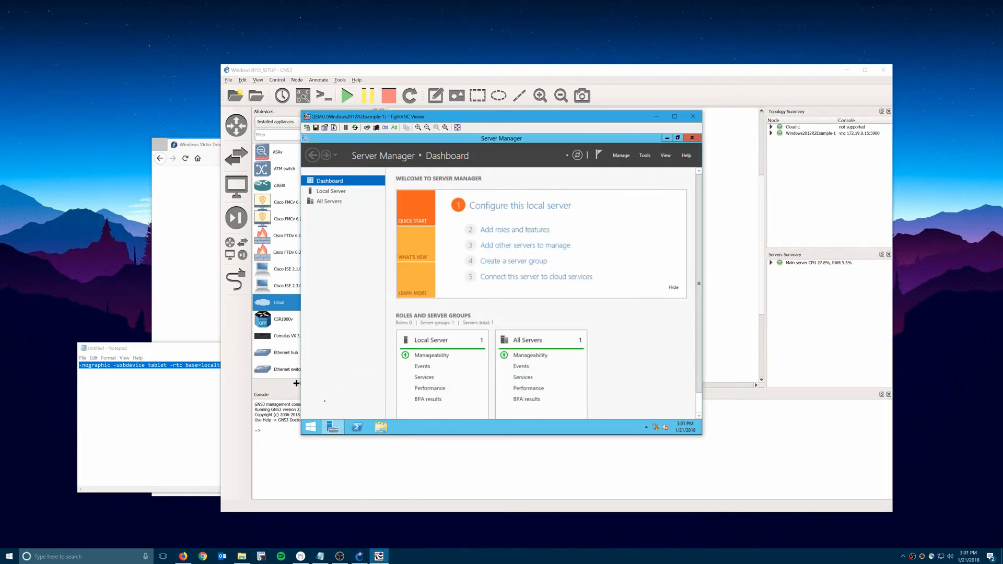
{"action": "right_click", "coordinate": [310, 427]}
{"action": "left_click", "coordinate": [329, 405]}
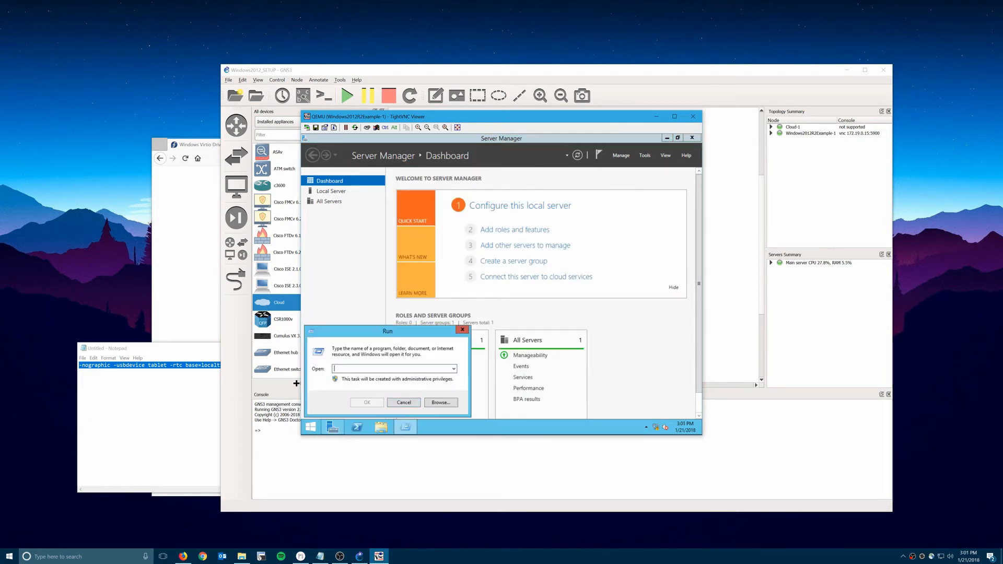
{"action": "type", "text": "cmd"}
{"action": "key", "text": "Return"}
Ping 172.17.0.1, observe Destination host unreachable, and stop it with Ctrl+C.
{"action": "type", "text": "ping 172.17.0.1"}
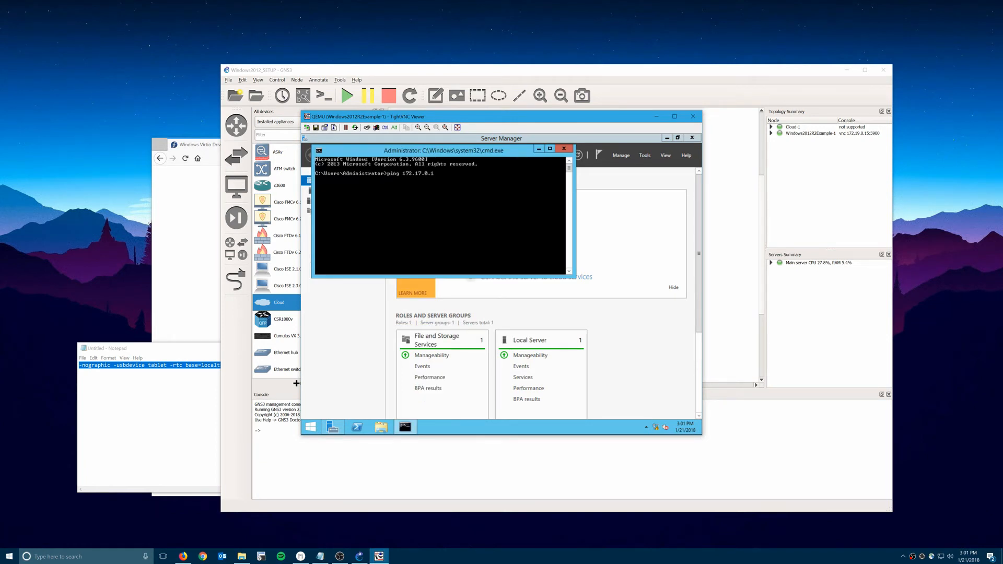
{"action": "key", "text": "Return"}
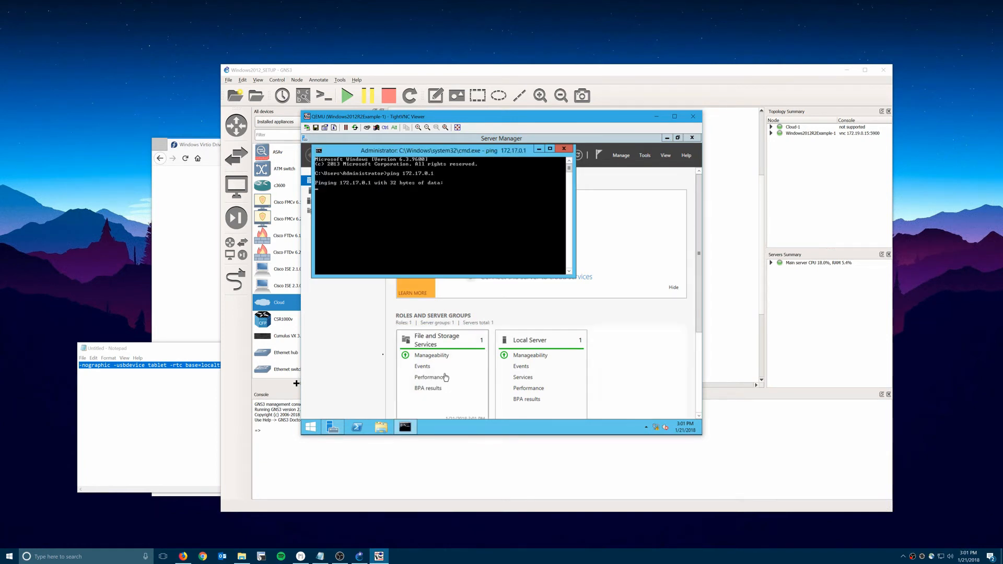
{"action": "left_click_drag", "start_coordinate": [570, 121], "coordinate": [659, 132]}
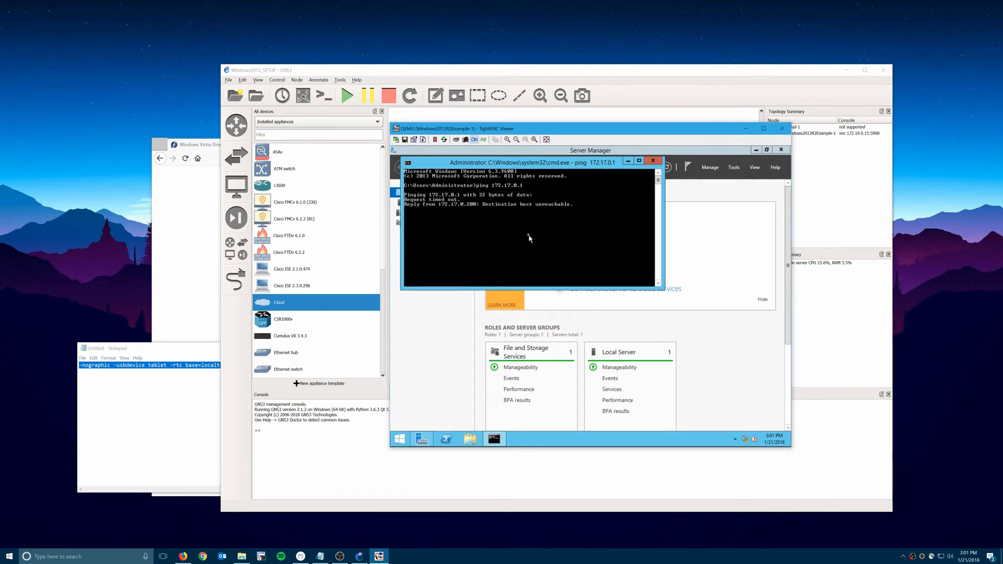
{"action": "key", "text": "ctrl+c"}
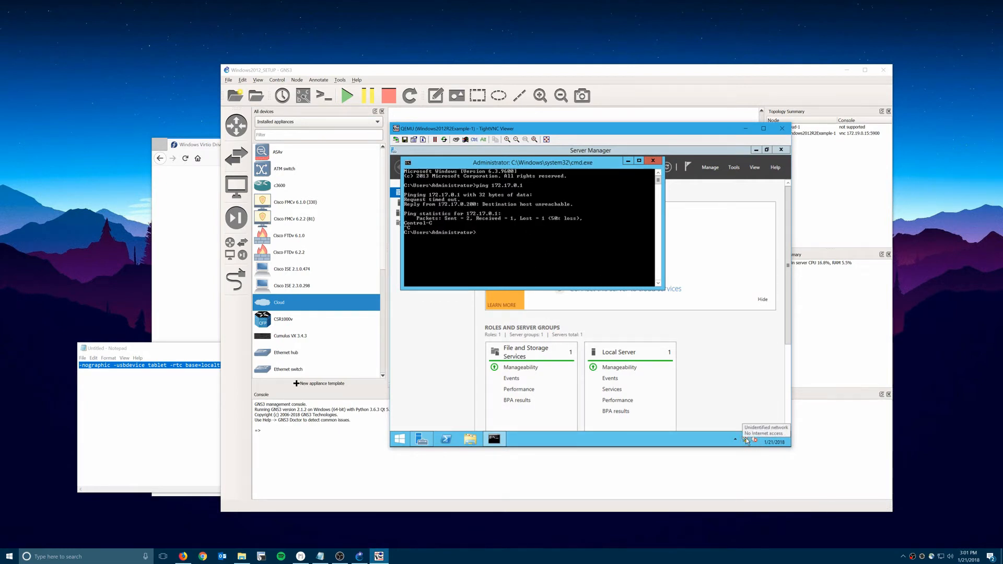
Switch the RDP adapter's IPv4 address and DNS servers to obtain automatically.
{"action": "right_click", "coordinate": [747, 441]}
{"action": "left_click", "coordinate": [731, 426]}
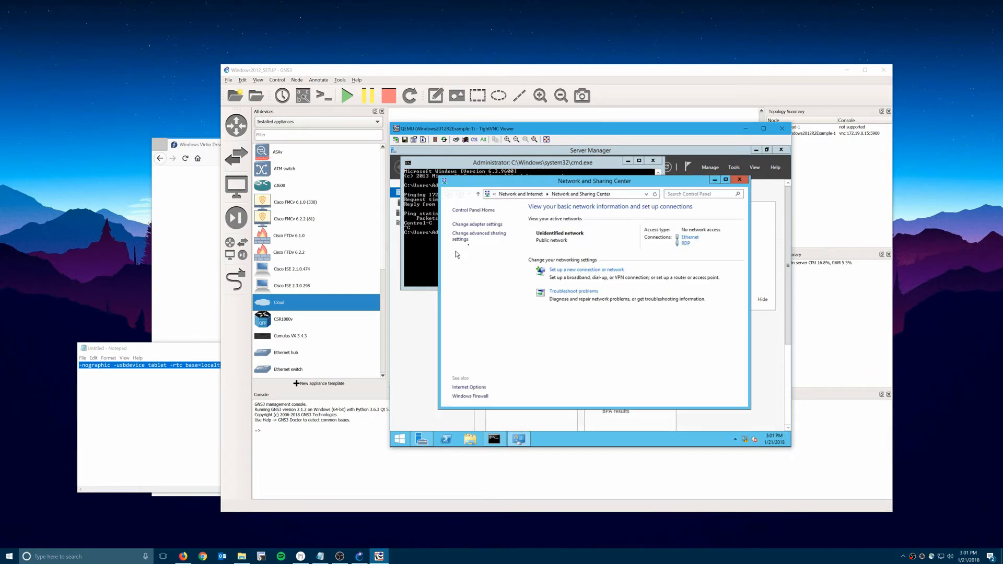
{"action": "left_click", "coordinate": [492, 225]}
{"action": "right_click", "coordinate": [584, 238]}
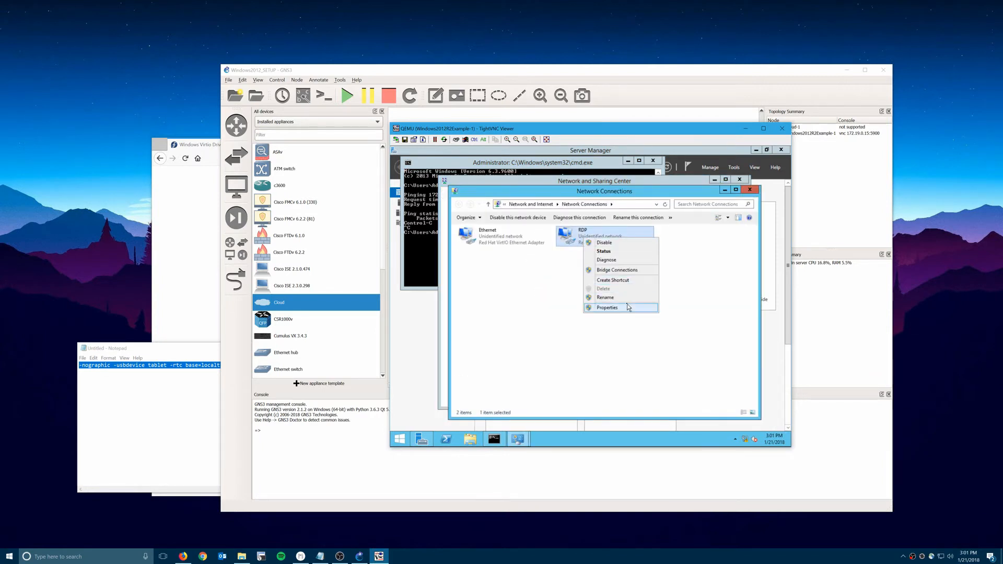
{"action": "left_click", "coordinate": [627, 307]}
{"action": "left_click", "coordinate": [527, 337]}
{"action": "left_click", "coordinate": [574, 348]}
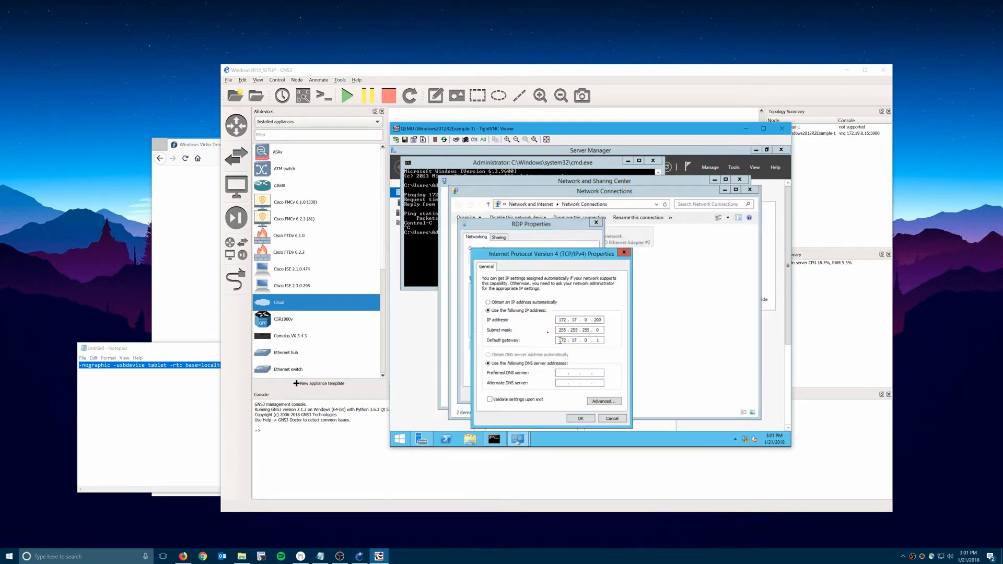
{"action": "left_click", "coordinate": [537, 303]}
{"action": "left_click", "coordinate": [526, 356]}
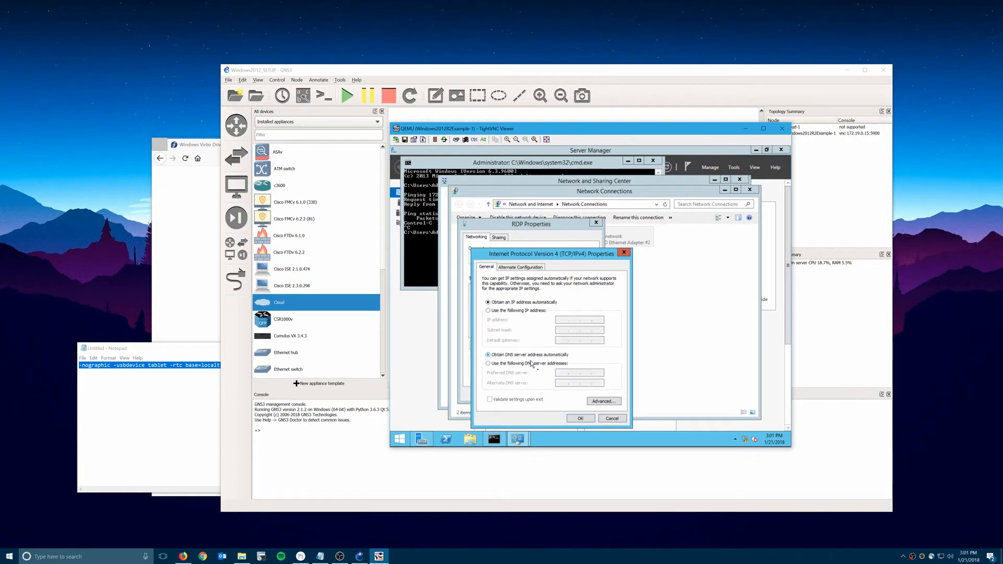
{"action": "left_click", "coordinate": [578, 420]}
{"action": "left_click", "coordinate": [557, 397]}
Give the Ethernet adapter static IPv4 172.17.0.200, mask 255.255.255.0, gateway 172.17.0.1.
{"action": "right_click", "coordinate": [509, 236]}
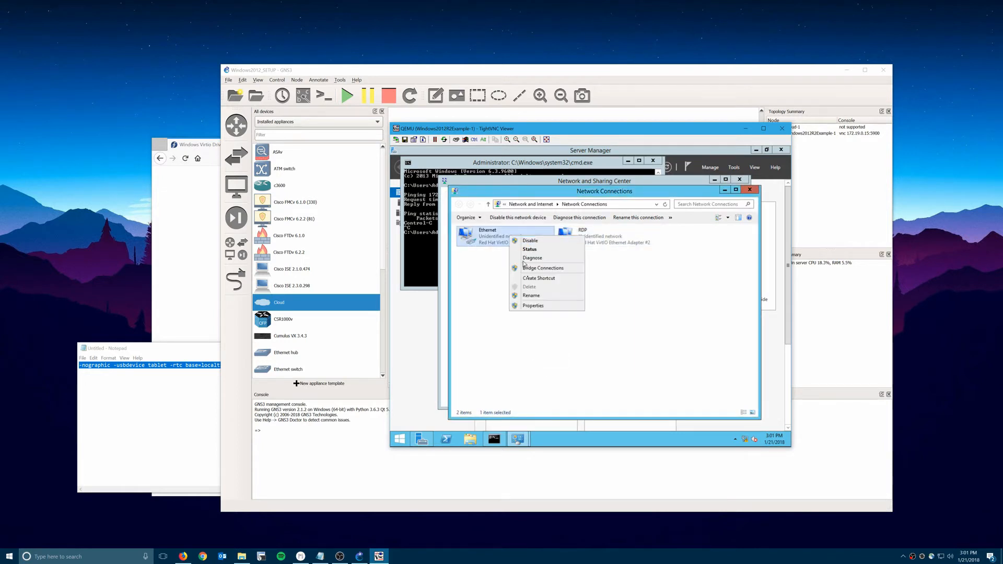
{"action": "left_click", "coordinate": [545, 309]}
{"action": "left_click", "coordinate": [505, 240]}
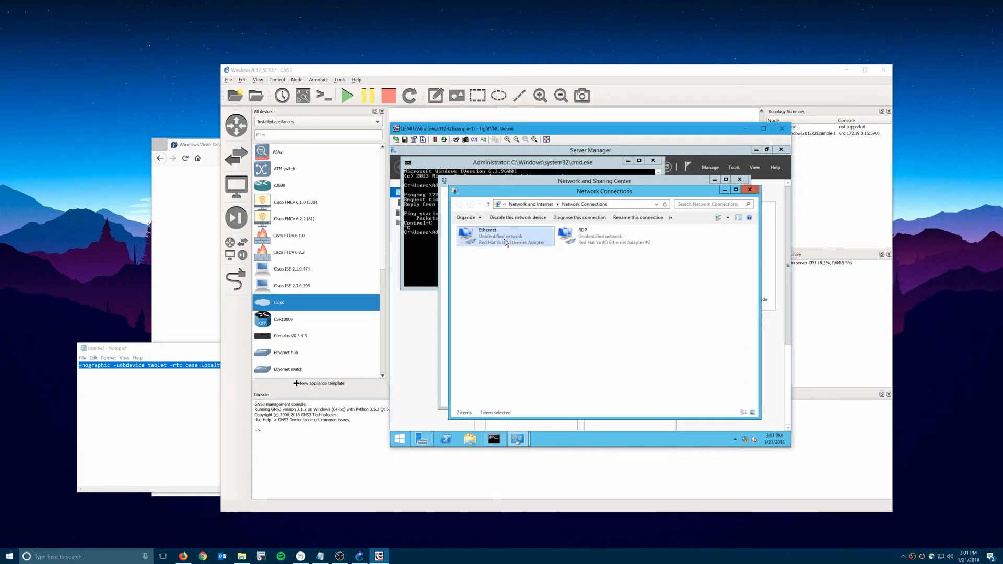
{"action": "right_click", "coordinate": [505, 240]}
{"action": "left_click", "coordinate": [519, 313]}
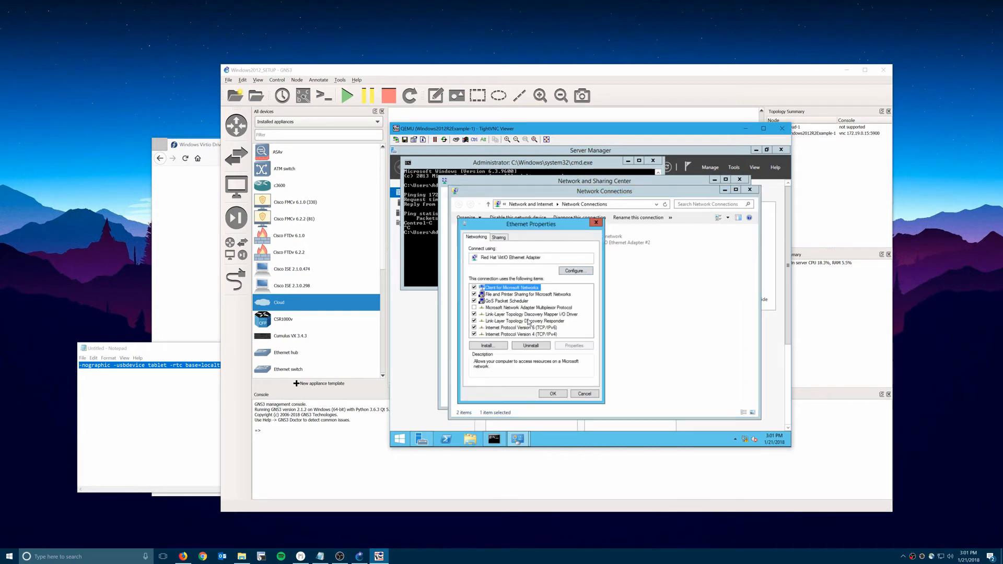
{"action": "left_click", "coordinate": [529, 335]}
{"action": "left_click", "coordinate": [561, 348]}
{"action": "left_click", "coordinate": [533, 311]}
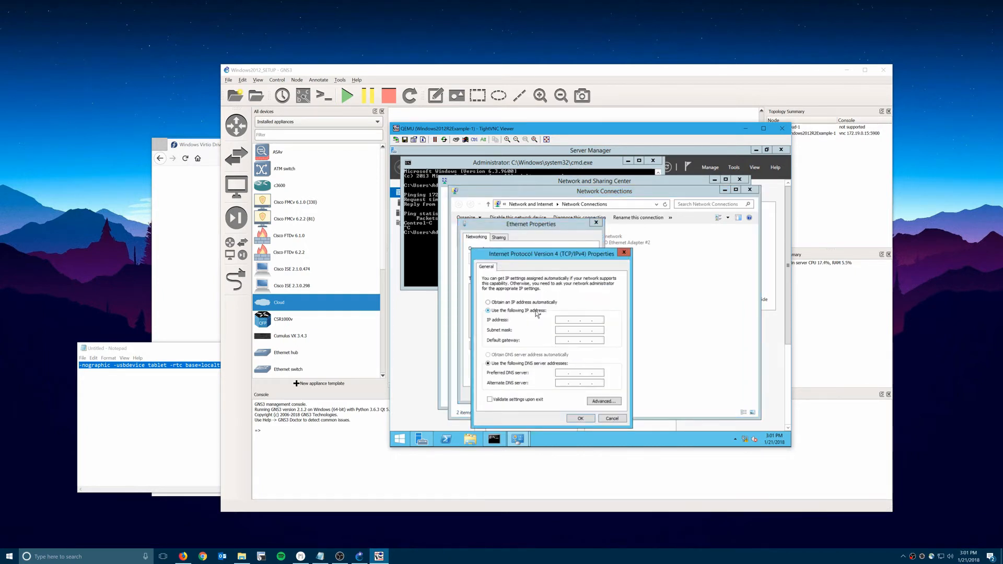
{"action": "left_click", "coordinate": [557, 319]}
{"action": "type", "text": "0 . 20"}
{"action": "key", "text": "Tab"}
{"action": "type", "text": "255255"}
{"action": "key", "text": "Tab"}
{"action": "left_click", "coordinate": [581, 418]}
{"action": "left_click", "coordinate": [556, 394]}
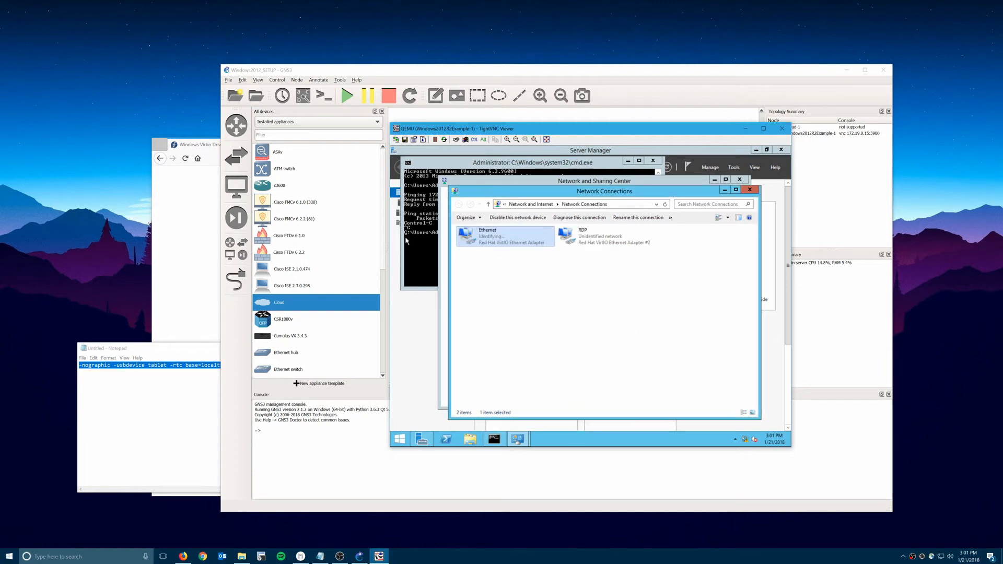
{"action": "left_click", "coordinate": [413, 225]}
Rerun the ping to 172.17.0.1 in the command prompt, then stop it.
{"action": "key", "text": "Up"}
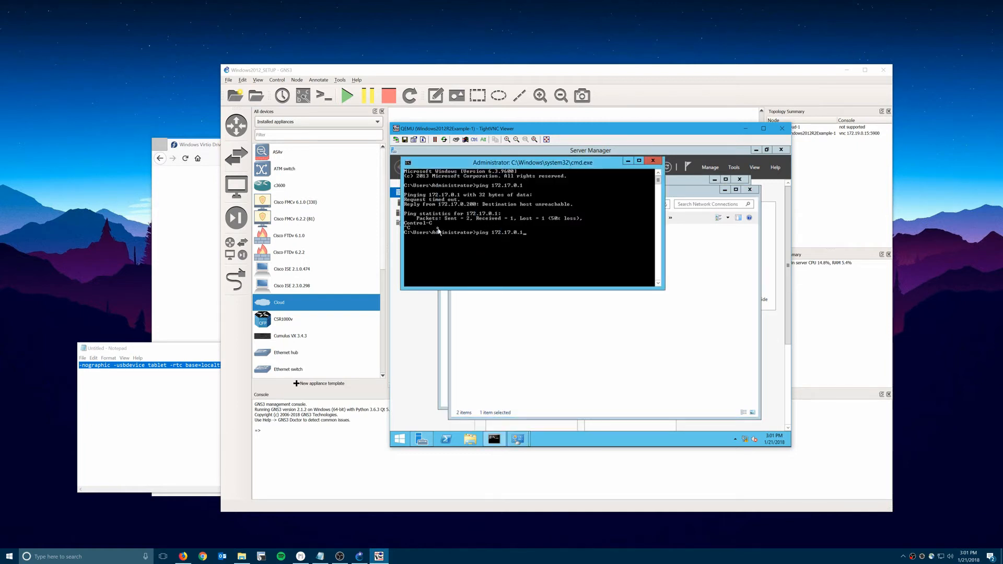
{"action": "key", "text": "Return"}
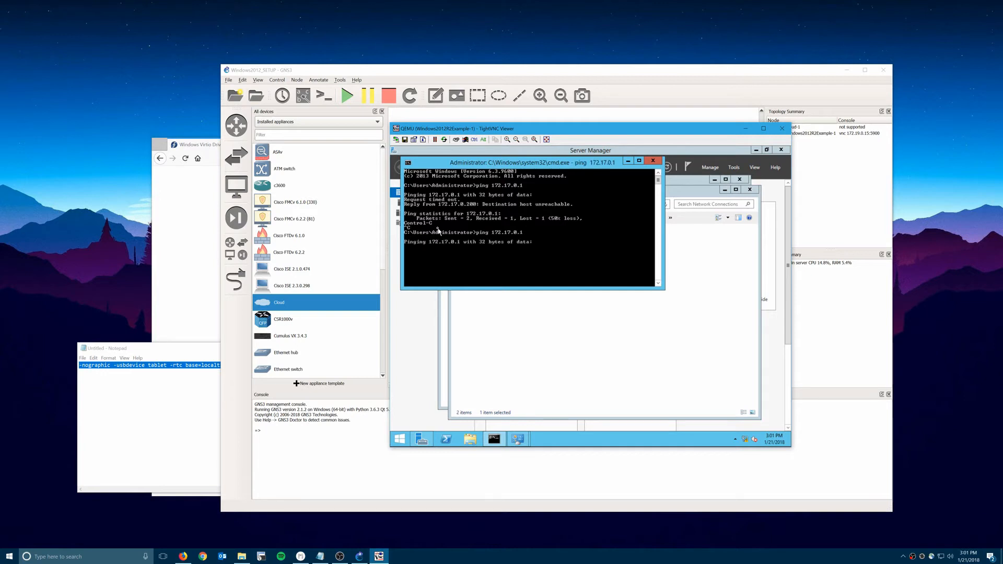
{"action": "left_click", "coordinate": [562, 330]}
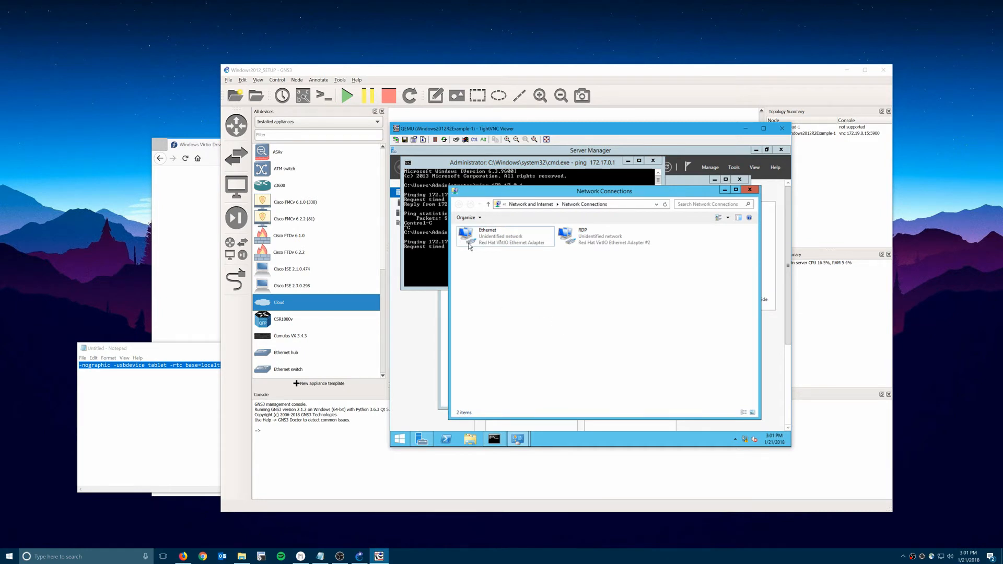
{"action": "left_click", "coordinate": [413, 250]}
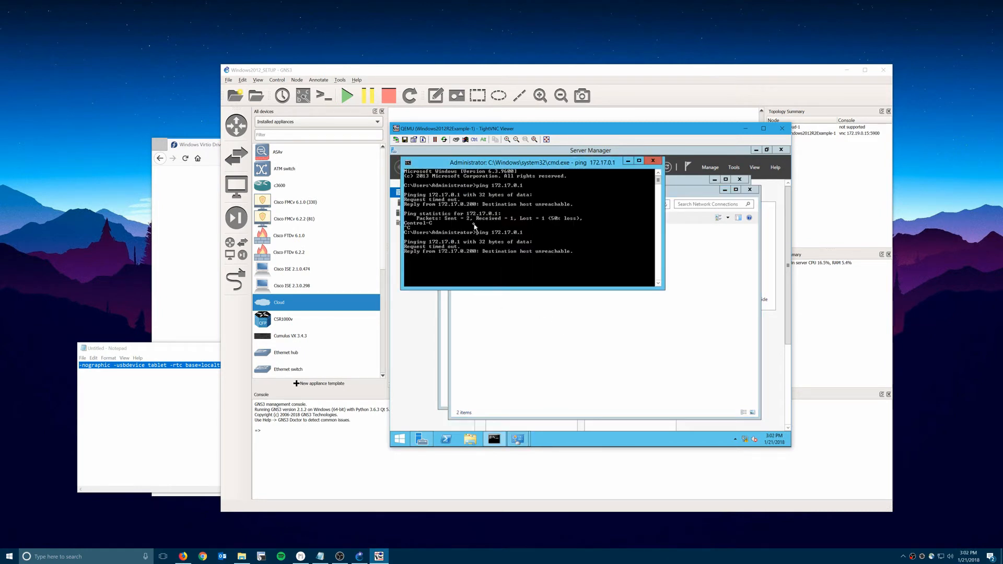
{"action": "key", "text": "ctrl+c"}
Set the Ethernet adapter's IPv4 settings back to obtain automatically.
{"action": "left_click", "coordinate": [513, 290]}
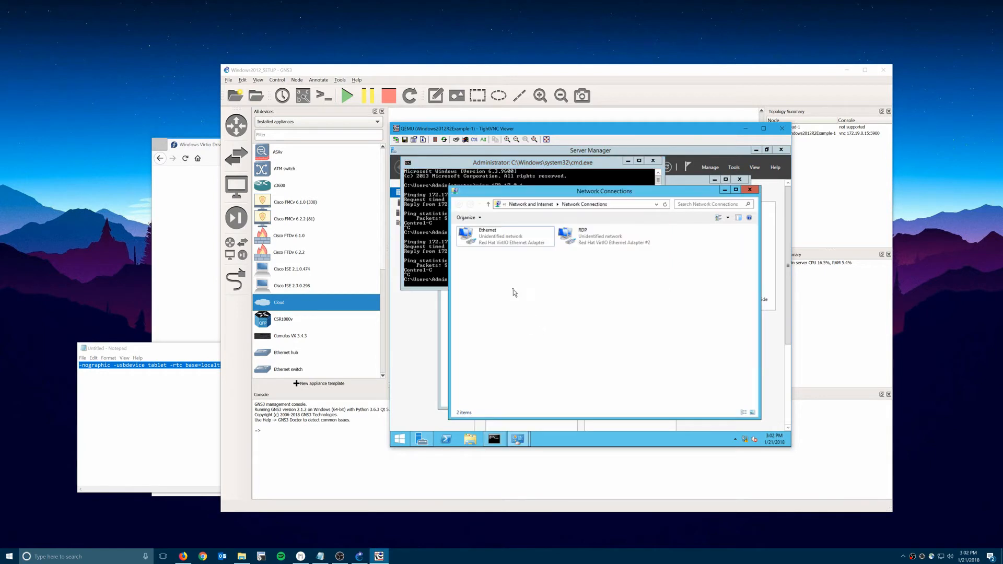
{"action": "left_click", "coordinate": [509, 241]}
{"action": "right_click", "coordinate": [507, 245]}
{"action": "left_click", "coordinate": [530, 315]}
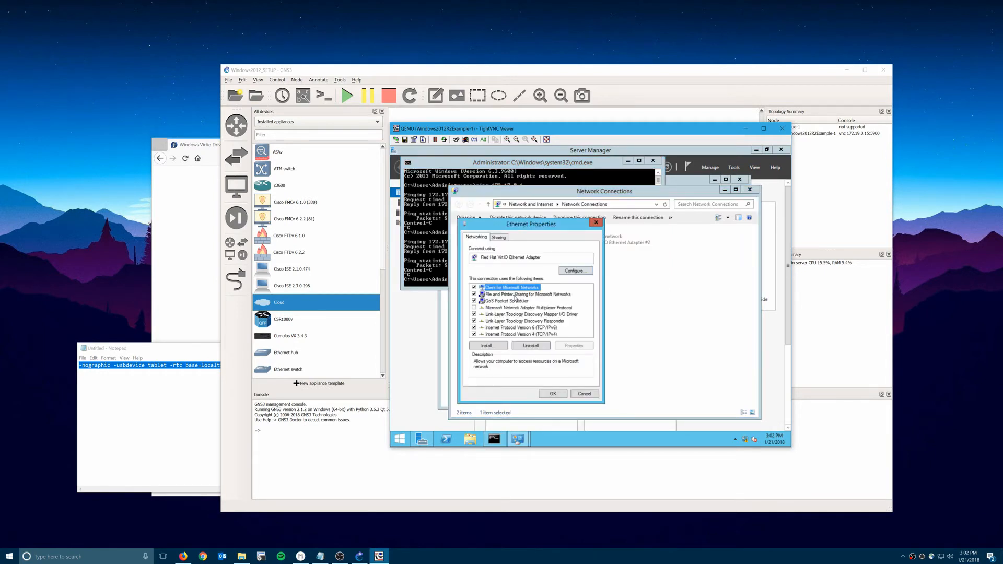
{"action": "left_click", "coordinate": [522, 334]}
{"action": "left_click", "coordinate": [570, 346]}
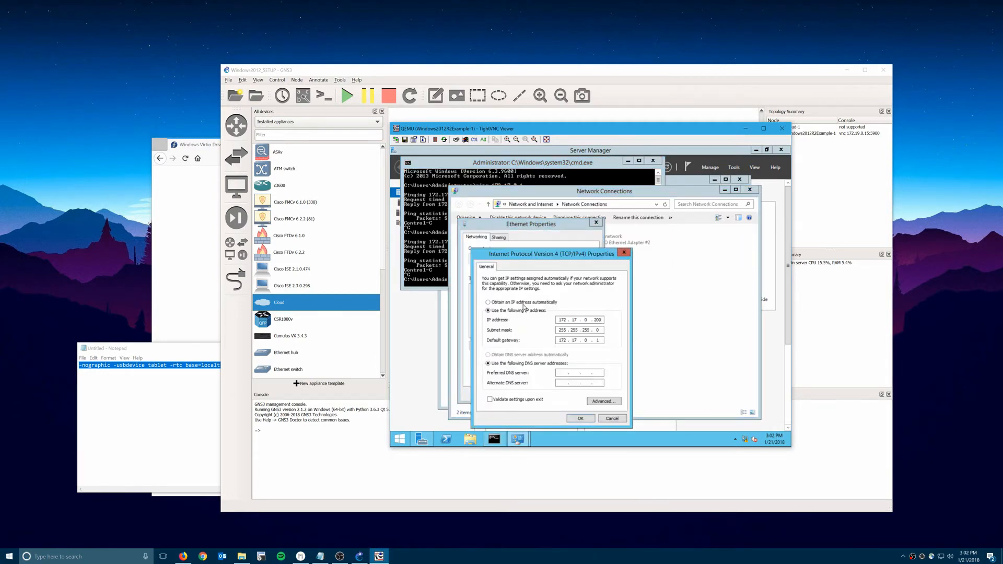
{"action": "left_click", "coordinate": [522, 354]}
{"action": "left_click", "coordinate": [579, 418]}
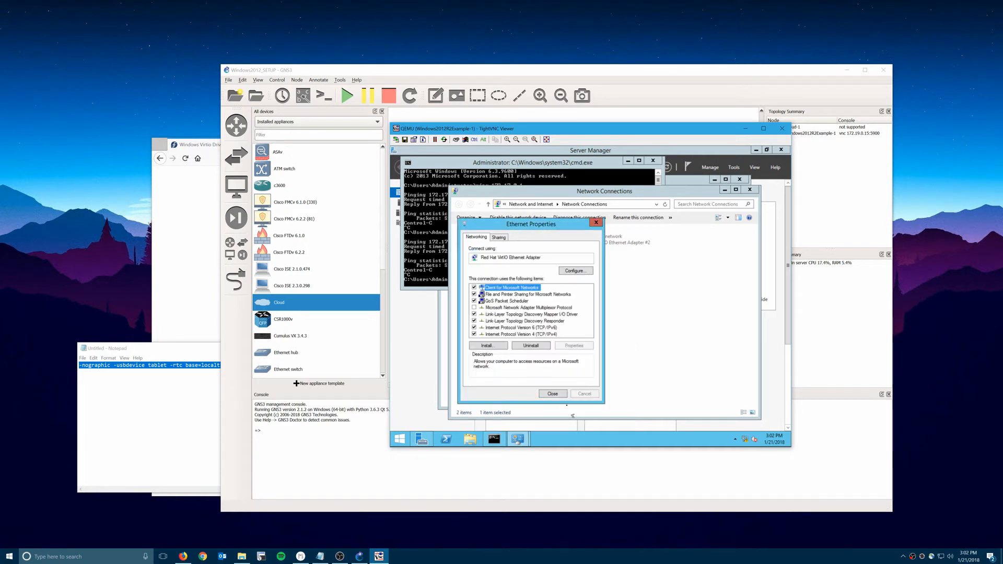
{"action": "left_click", "coordinate": [557, 394]}
Give the RDP adapter a static 172.17.0 address with gateway 172.17.0.1.
{"action": "right_click", "coordinate": [602, 234]}
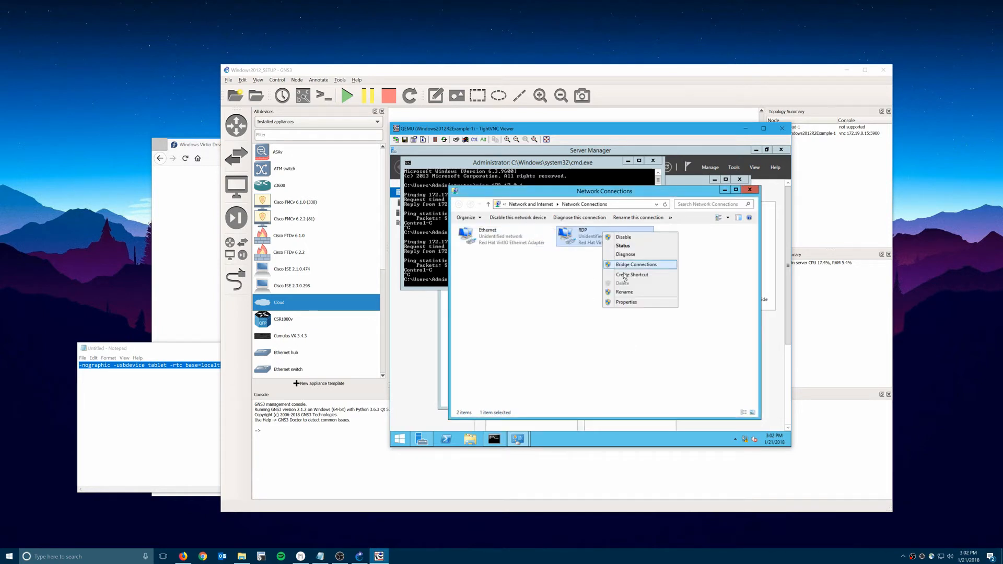
{"action": "left_click", "coordinate": [627, 303]}
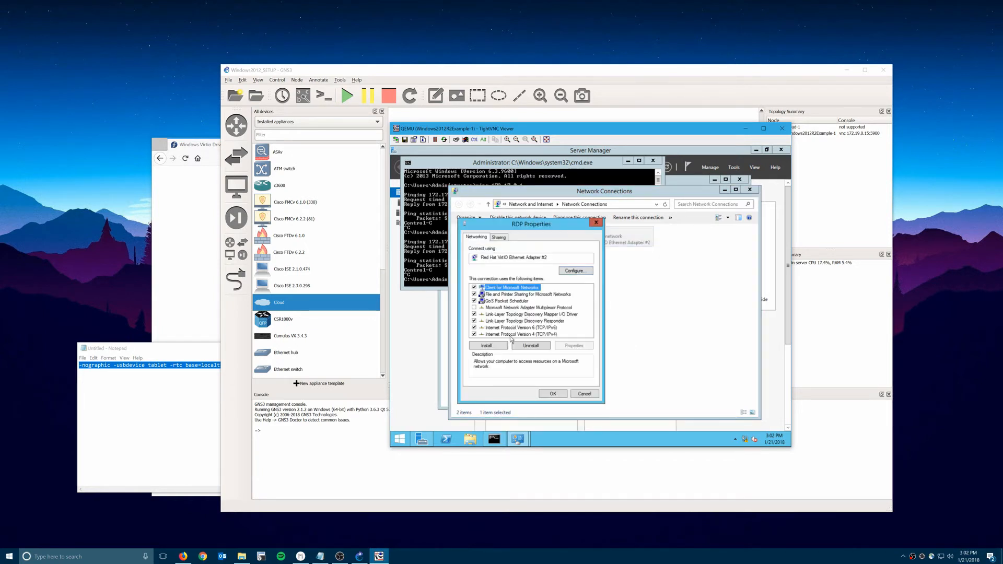
{"action": "left_click", "coordinate": [513, 334]}
{"action": "left_click", "coordinate": [559, 346]}
{"action": "left_click", "coordinate": [526, 312]}
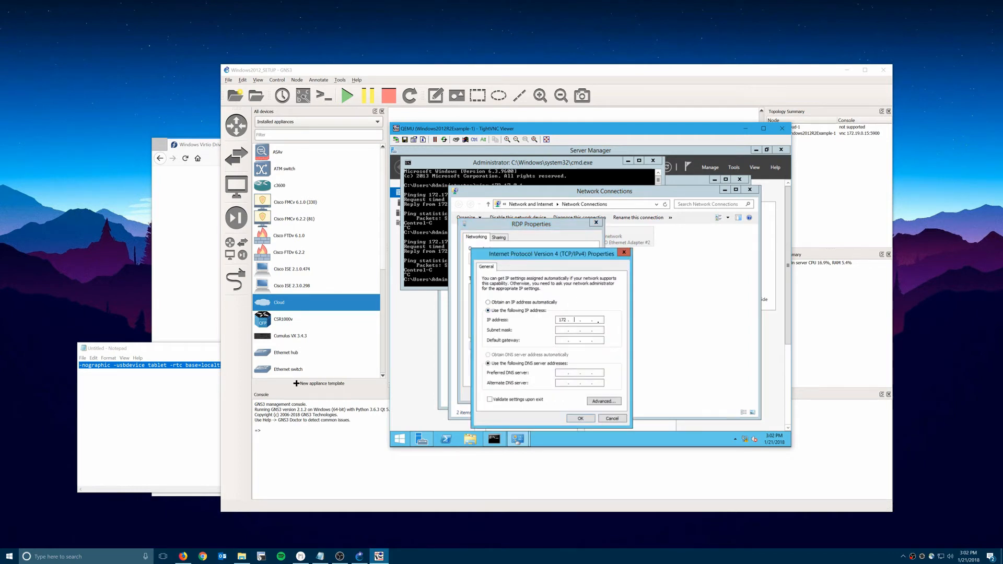
{"action": "left_click", "coordinate": [598, 322]}
{"action": "type", "text": "172.17.0."}
{"action": "type", "text": "172.17.0."}
{"action": "type", "text": "1"}
{"action": "left_click", "coordinate": [581, 419]}
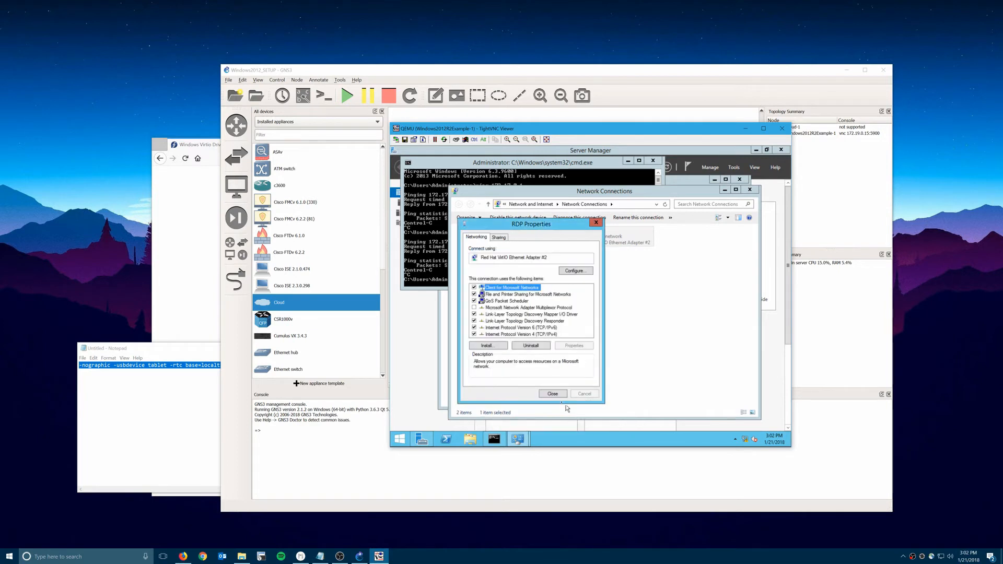
{"action": "left_click", "coordinate": [552, 394]}
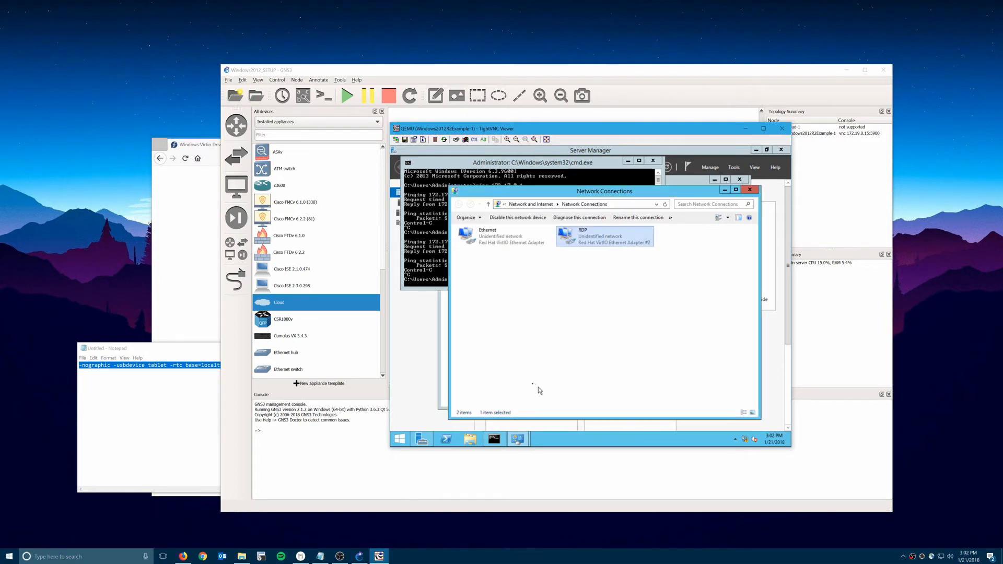
Rerun the ping to 172.17.0.1 from the server's command prompt.
{"action": "left_click", "coordinate": [422, 253]}
{"action": "key", "text": "Up"}
{"action": "key", "text": "Return"}
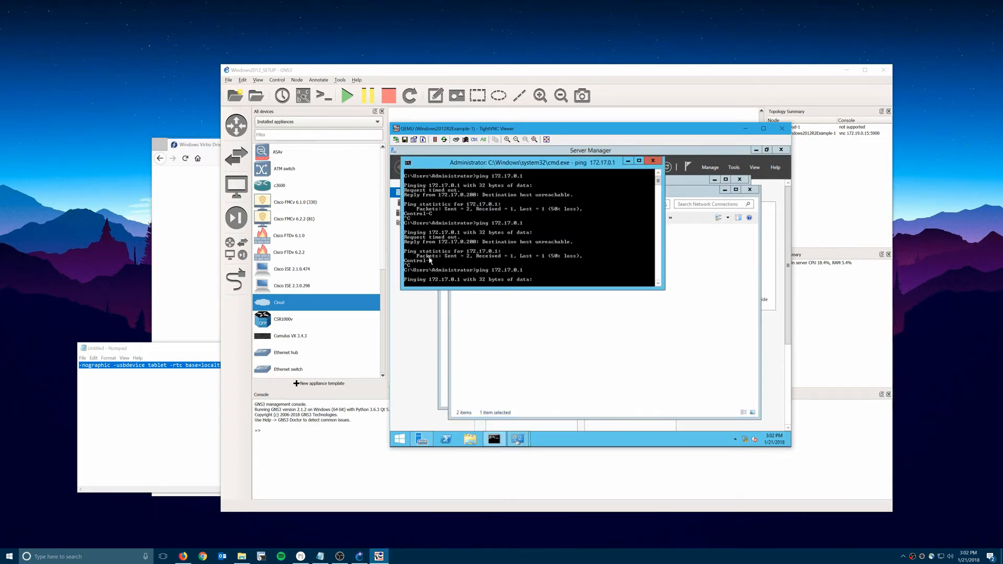
Delete the old server-to-Cloud-1 link and cable the Windows node to Cloud-1's eth0.
{"action": "left_click_drag", "start_coordinate": [564, 129], "coordinate": [204, 145]}
{"action": "left_click", "coordinate": [589, 226]}
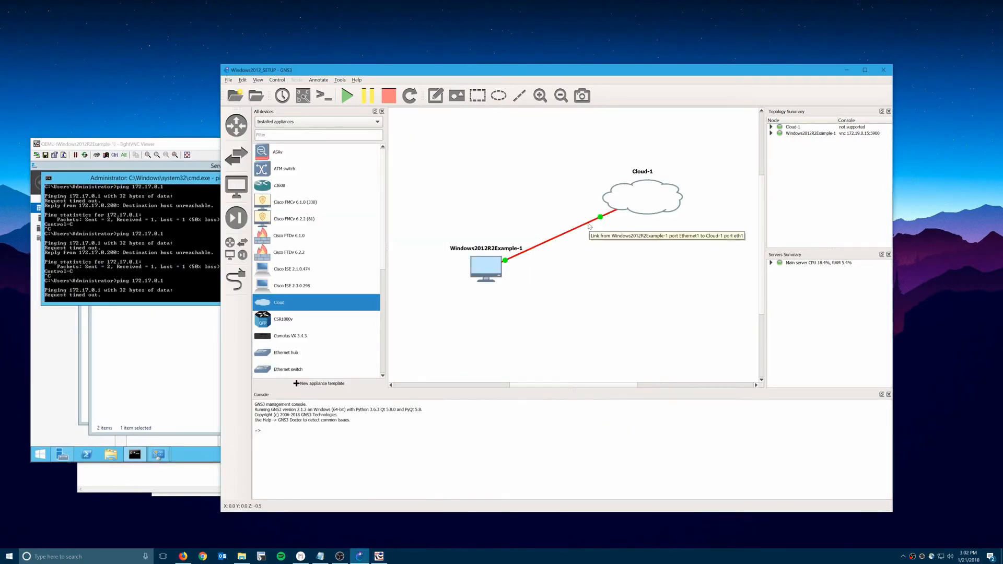
{"action": "right_click", "coordinate": [589, 225]}
{"action": "left_click", "coordinate": [606, 258]}
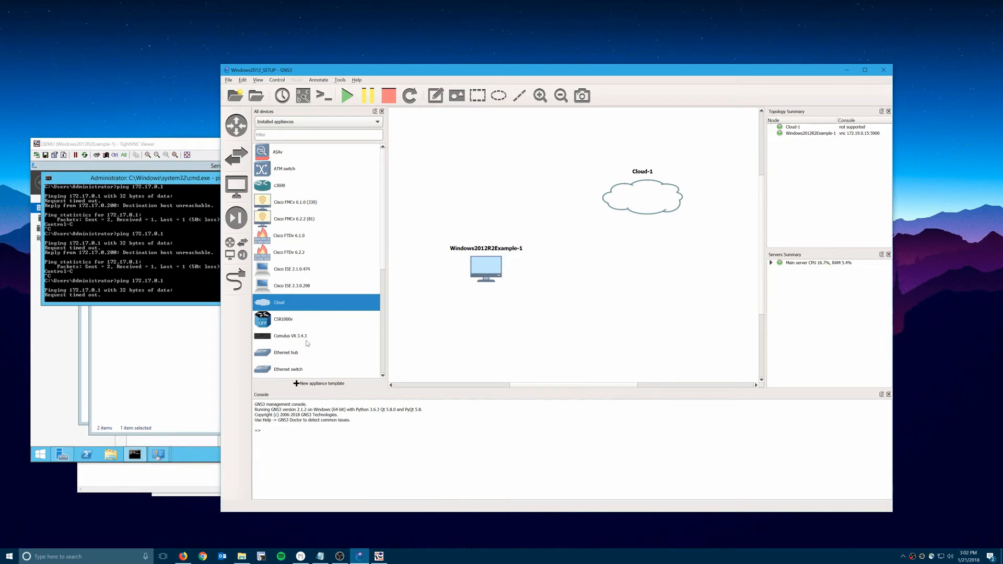
{"action": "left_click", "coordinate": [236, 290]}
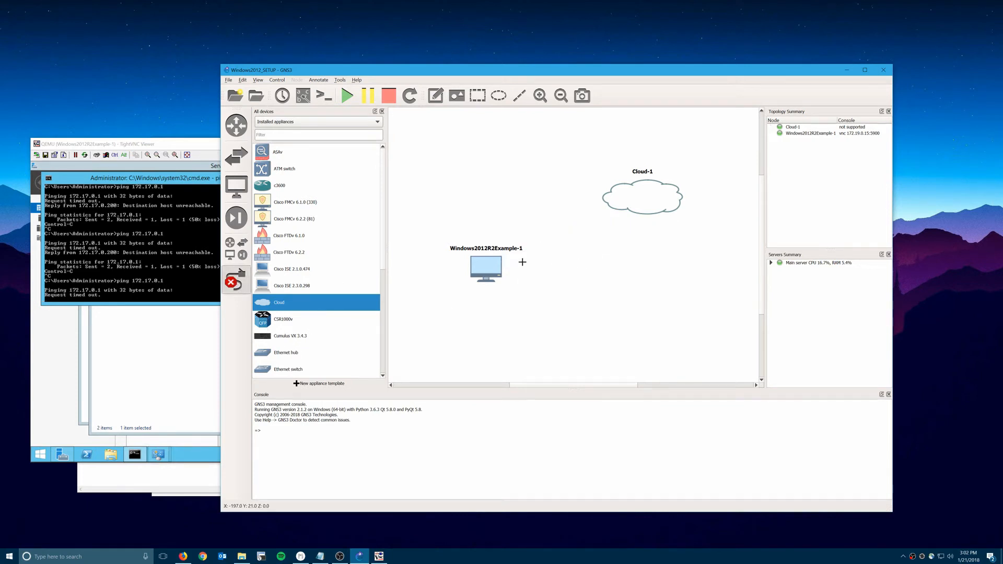
{"action": "left_click", "coordinate": [496, 270]}
{"action": "left_click", "coordinate": [240, 286]}
{"action": "left_click", "coordinate": [239, 285]}
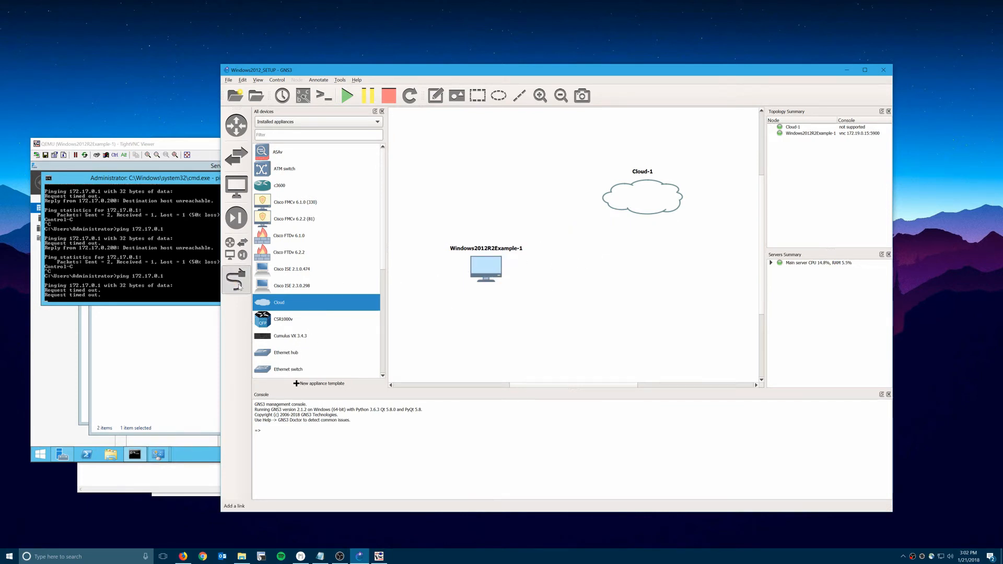
{"action": "left_click", "coordinate": [500, 260]}
{"action": "left_click", "coordinate": [514, 275]}
{"action": "left_click", "coordinate": [633, 207]}
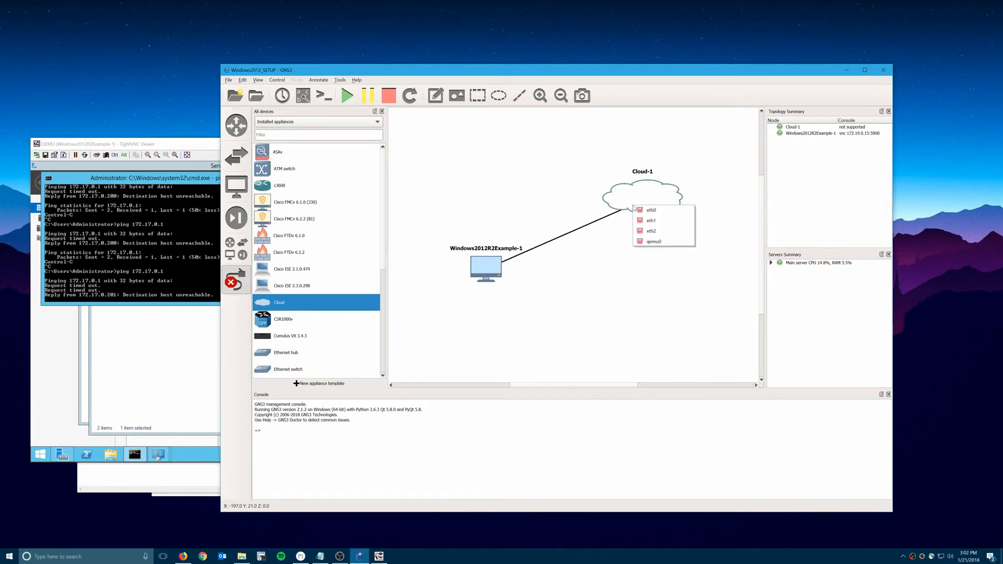
{"action": "left_click", "coordinate": [651, 221]}
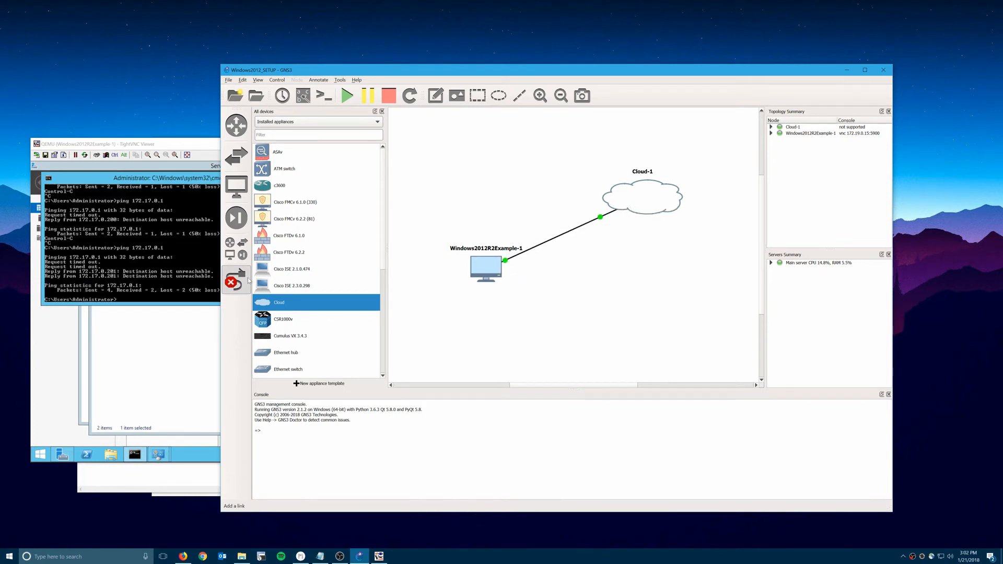
Ping 172.17.0.1 again from the server console to confirm replies.
{"action": "left_click", "coordinate": [157, 271]}
{"action": "key", "text": "Up"}
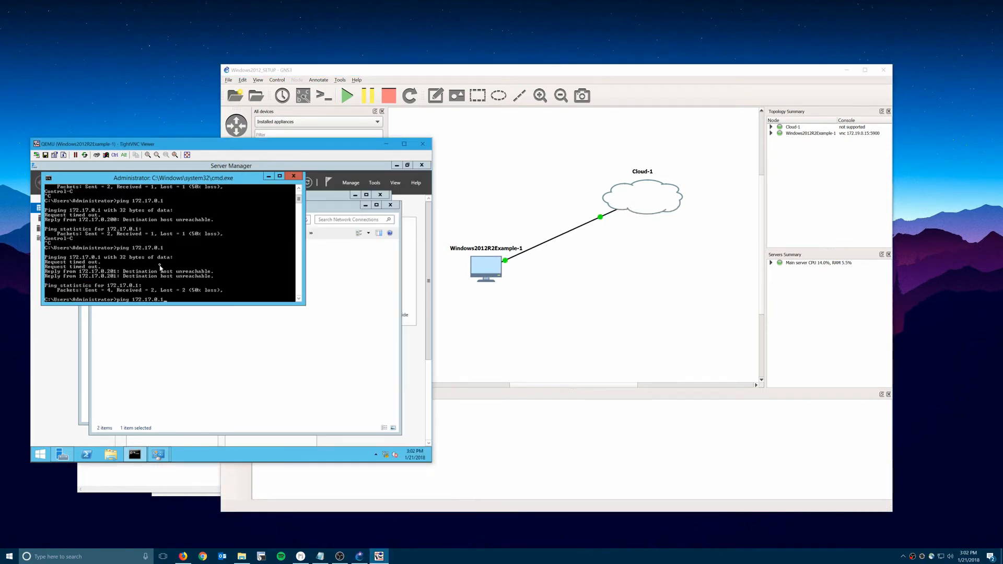
{"action": "key", "text": "Return"}
{"action": "key", "text": "ctrl+c"}
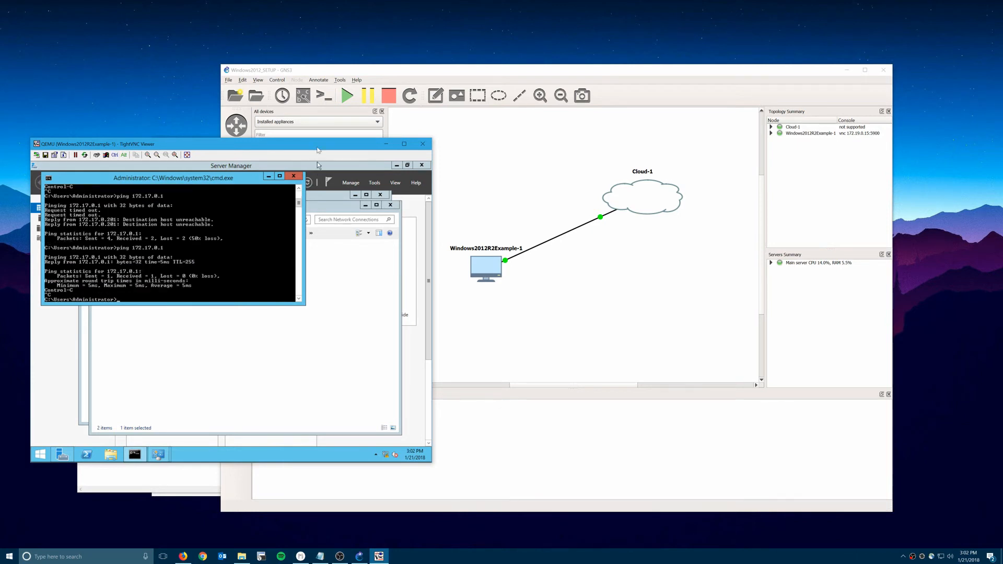
Review the RDP adapter's IPv4 properties showing 172.17.0.200, then close them.
{"action": "left_click_drag", "start_coordinate": [318, 151], "coordinate": [469, 134]}
{"action": "left_click", "coordinate": [521, 324]}
{"action": "right_click", "coordinate": [422, 245]}
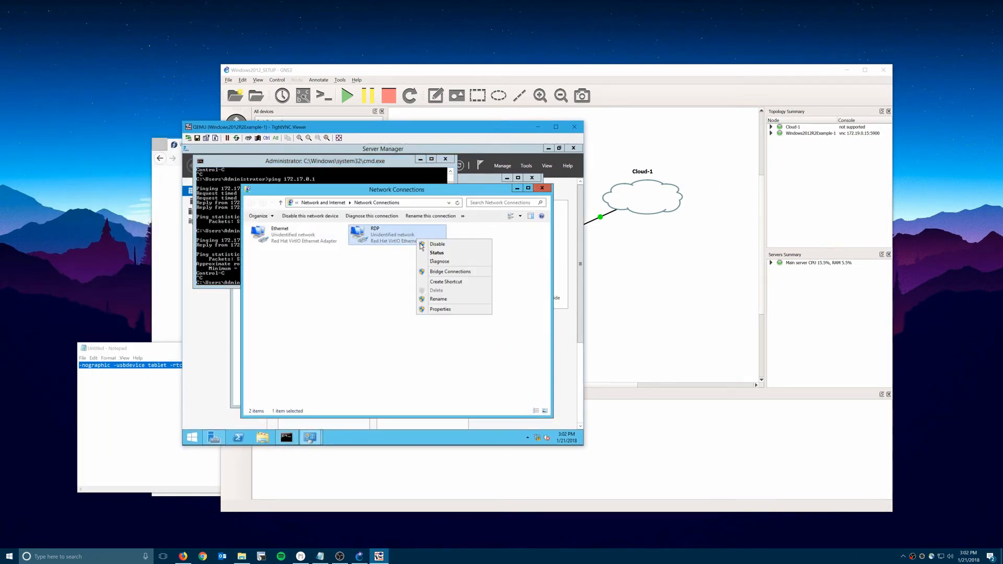
{"action": "left_click", "coordinate": [441, 315]}
{"action": "left_click", "coordinate": [418, 242]}
{"action": "right_click", "coordinate": [418, 241]}
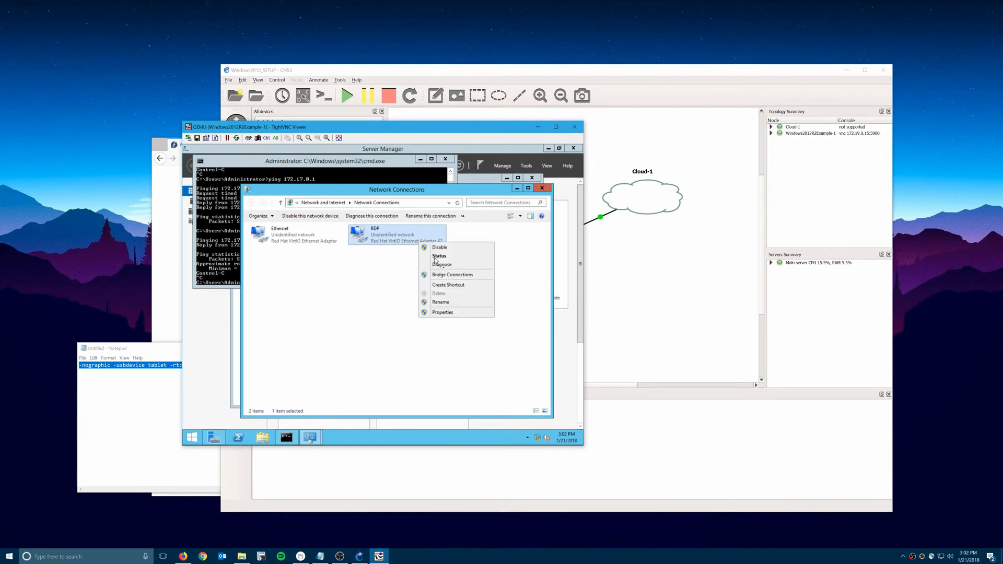
{"action": "left_click", "coordinate": [446, 312]}
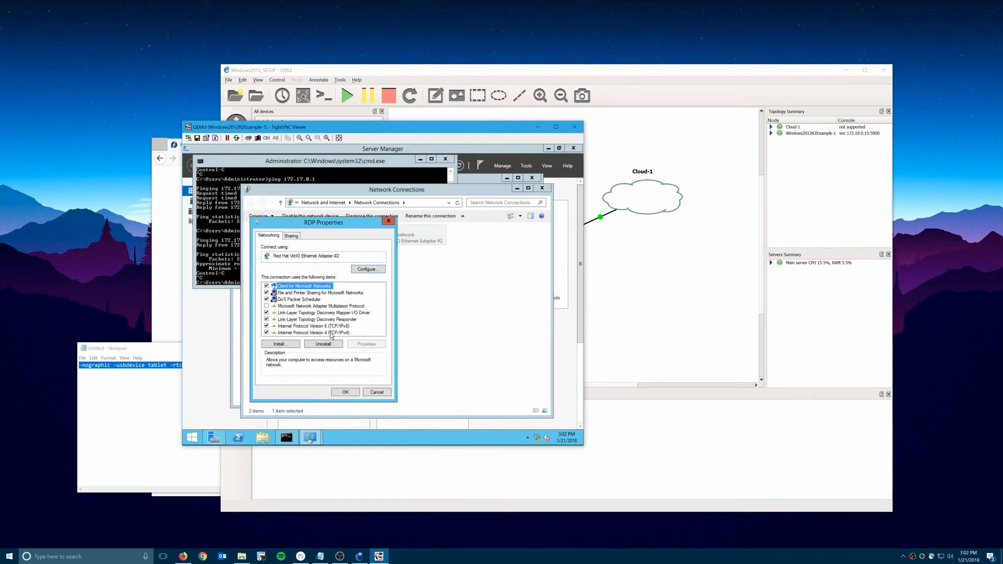
{"action": "left_click", "coordinate": [331, 335]}
{"action": "left_click", "coordinate": [377, 345]}
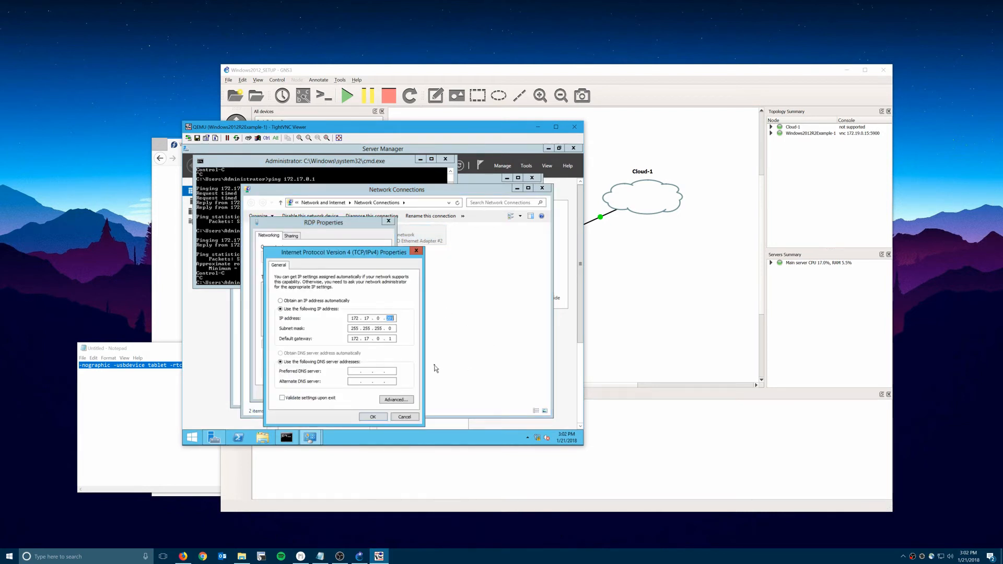
{"action": "left_click", "coordinate": [373, 417]}
{"action": "left_click", "coordinate": [355, 392]}
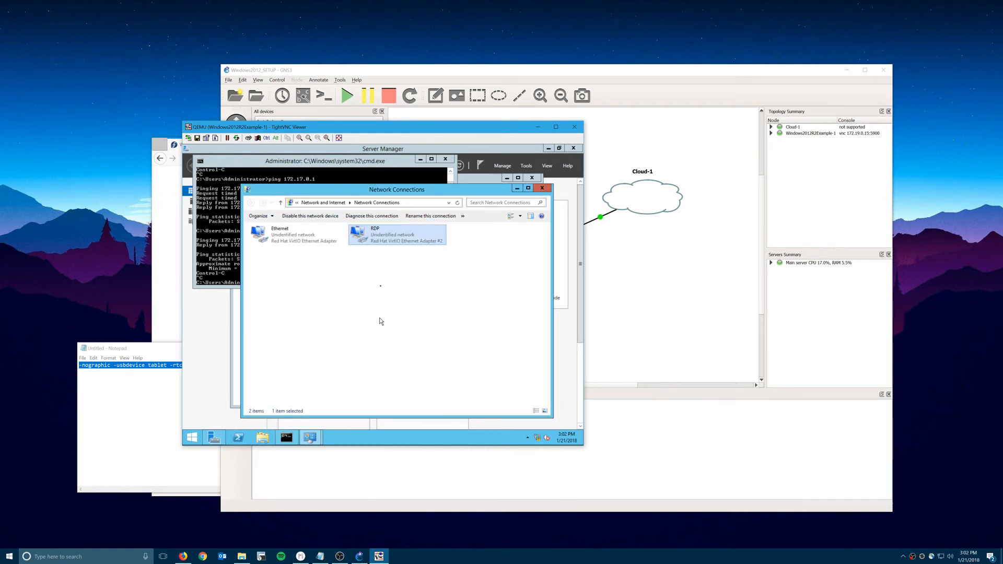
Ping 172.17.0.1 again, decline network discovery, and exit the command prompt.
{"action": "left_click", "coordinate": [232, 245]}
{"action": "key", "text": "Up"}
{"action": "key", "text": "Return"}
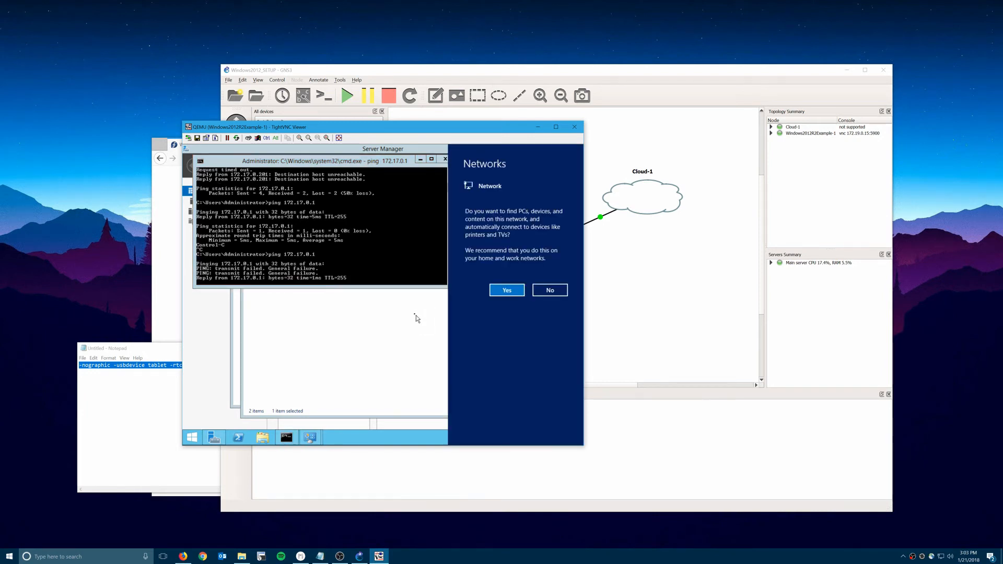
{"action": "left_click", "coordinate": [547, 294]}
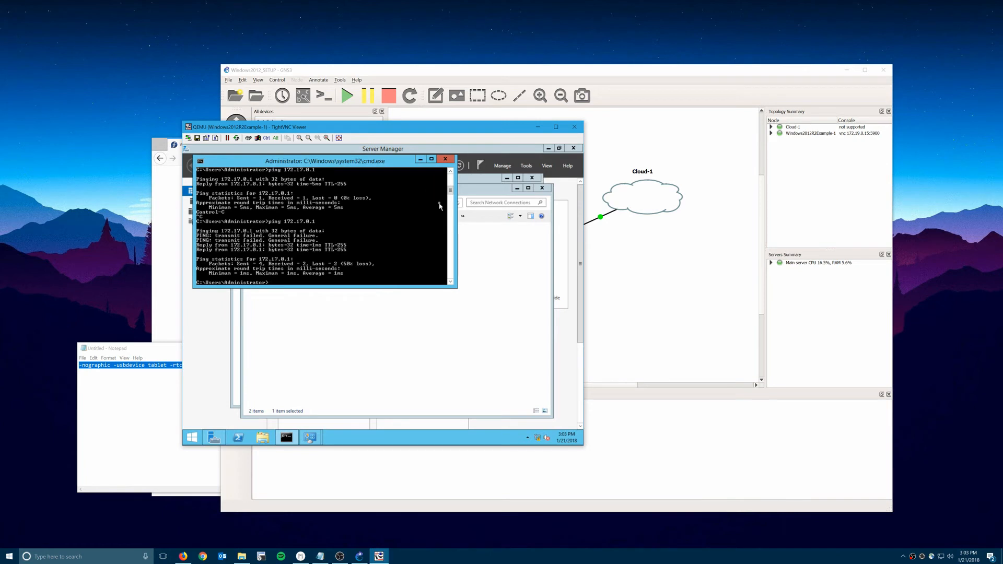
{"action": "type", "text": "t"}
{"action": "key", "text": "Return"}
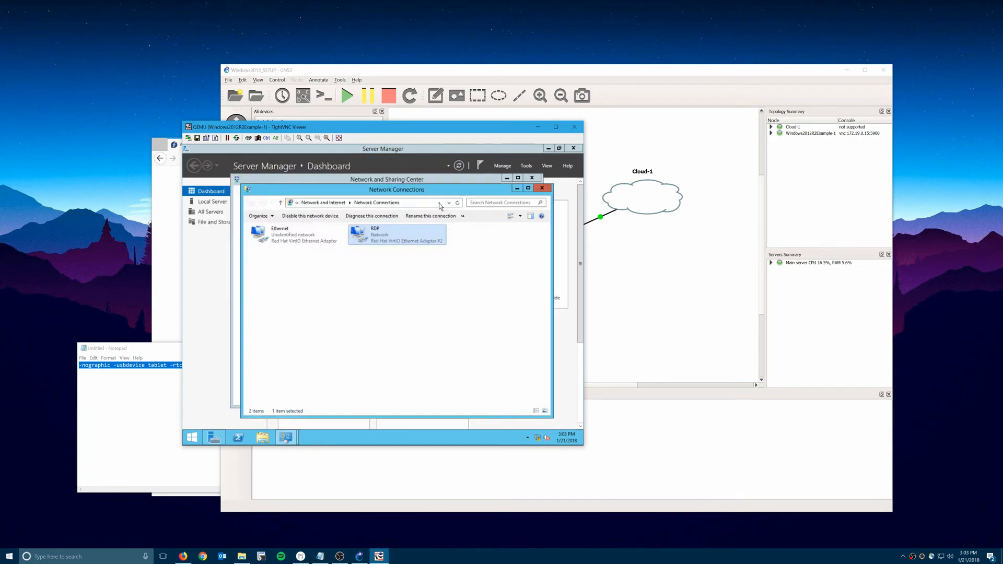
Turn off Windows Firewall for private and public networks from Local Server.
{"action": "left_click", "coordinate": [542, 187]}
{"action": "left_click", "coordinate": [531, 179]}
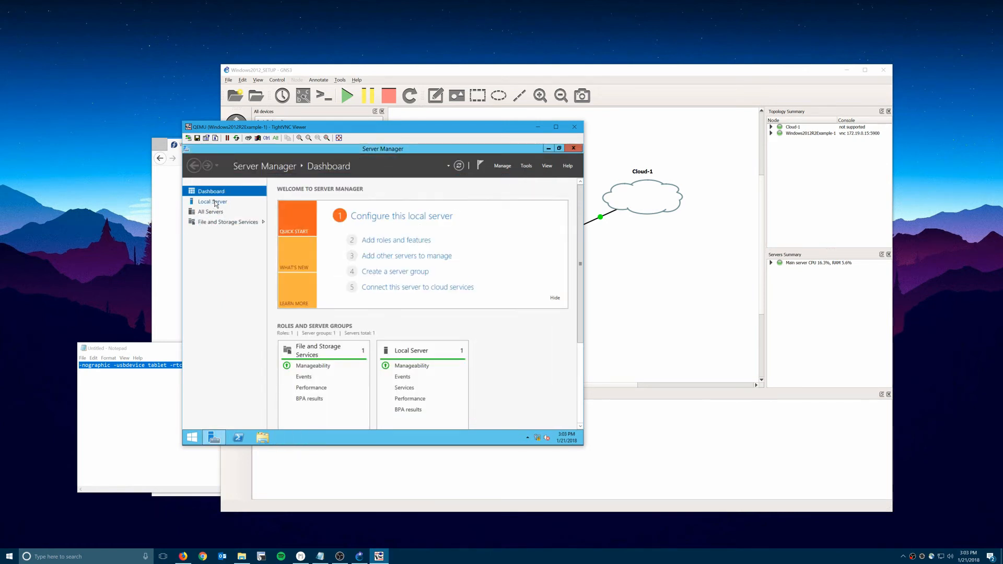
{"action": "left_click", "coordinate": [238, 203]}
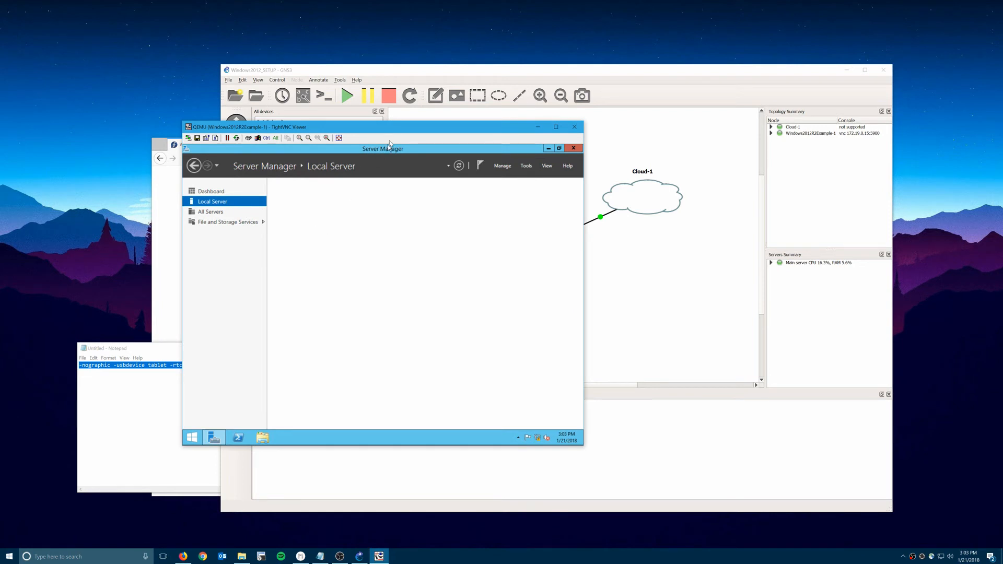
{"action": "left_click_drag", "start_coordinate": [394, 130], "coordinate": [493, 147]}
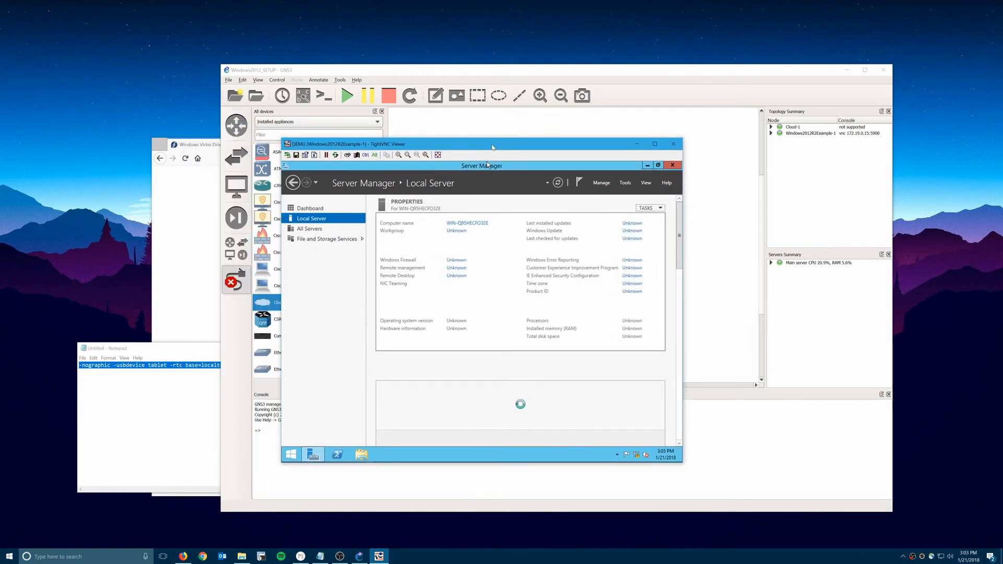
{"action": "left_click", "coordinate": [460, 262]}
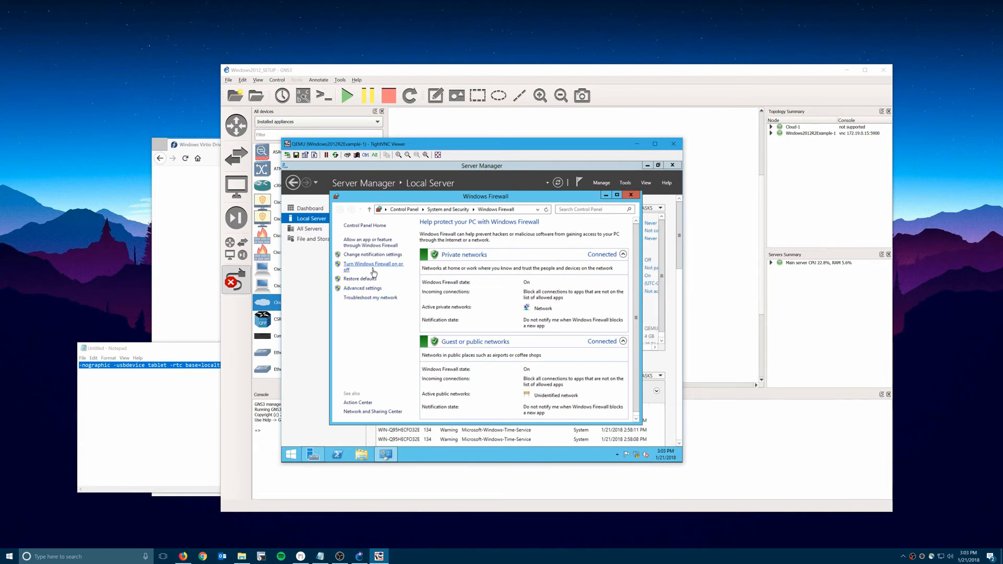
{"action": "left_click", "coordinate": [374, 269]}
{"action": "left_click", "coordinate": [410, 282]}
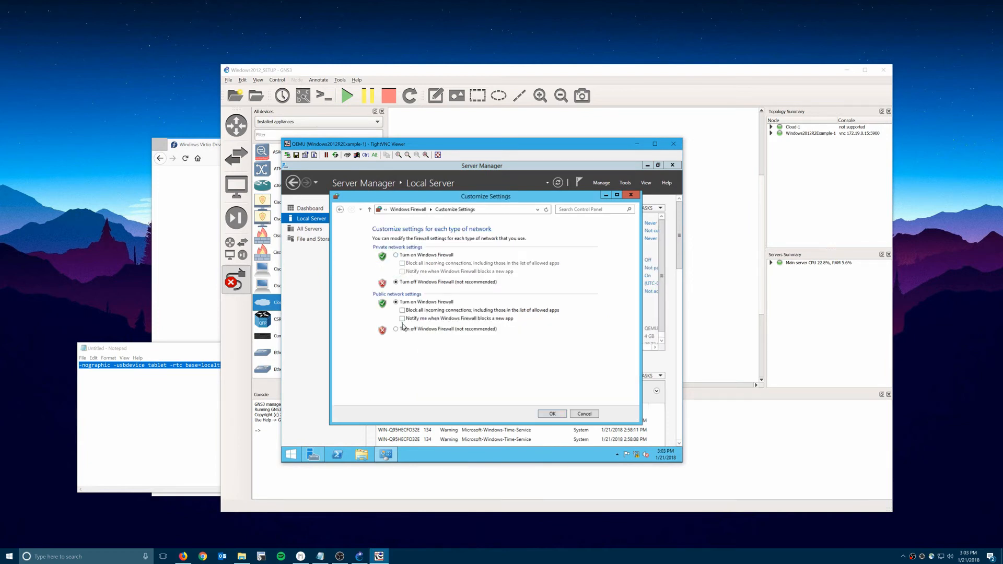
{"action": "left_click", "coordinate": [396, 329]}
{"action": "left_click", "coordinate": [551, 414]}
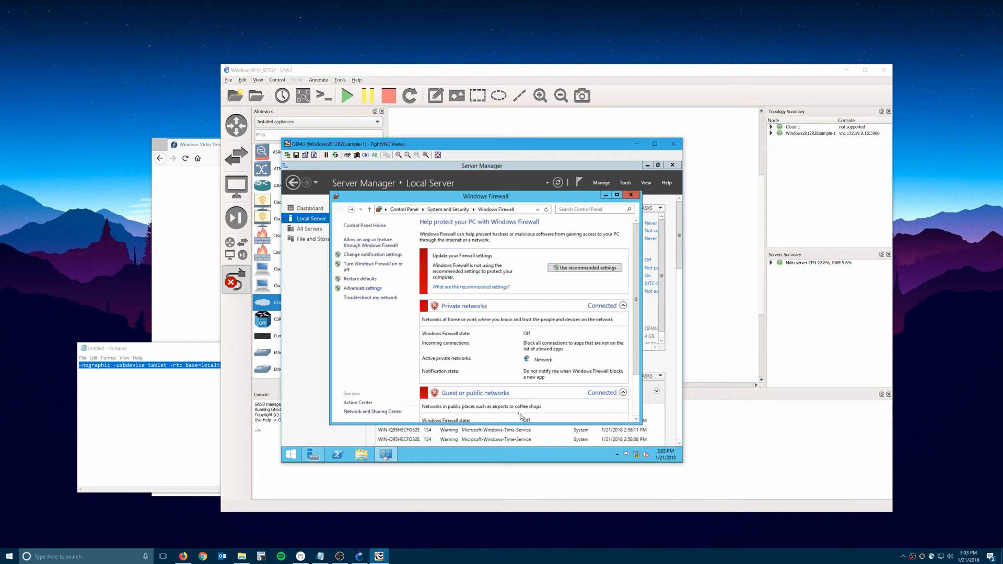
{"action": "left_click", "coordinate": [631, 195]}
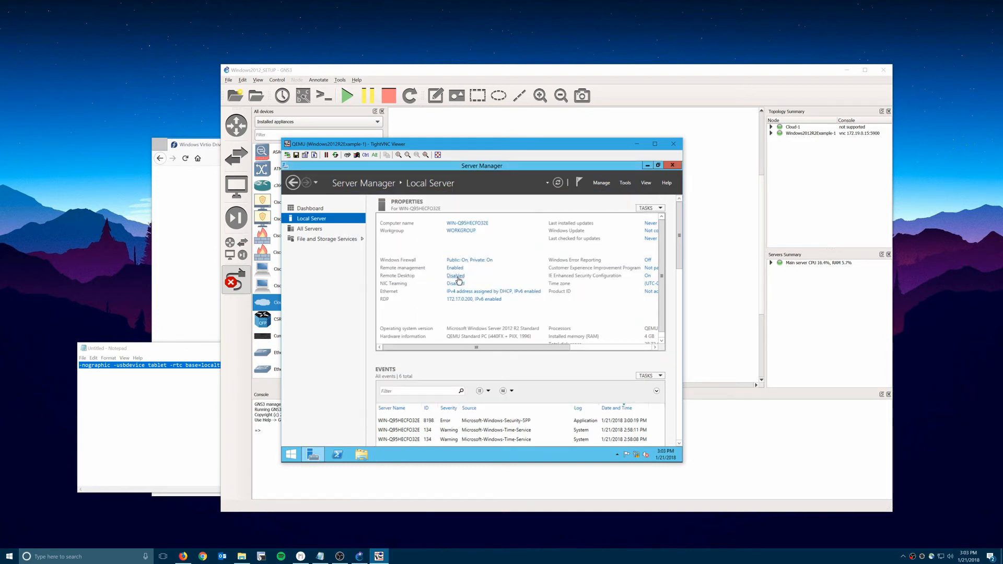
Allow remote desktop connections to the server and apply the setting.
{"action": "left_click", "coordinate": [457, 277]}
{"action": "left_click", "coordinate": [393, 332]}
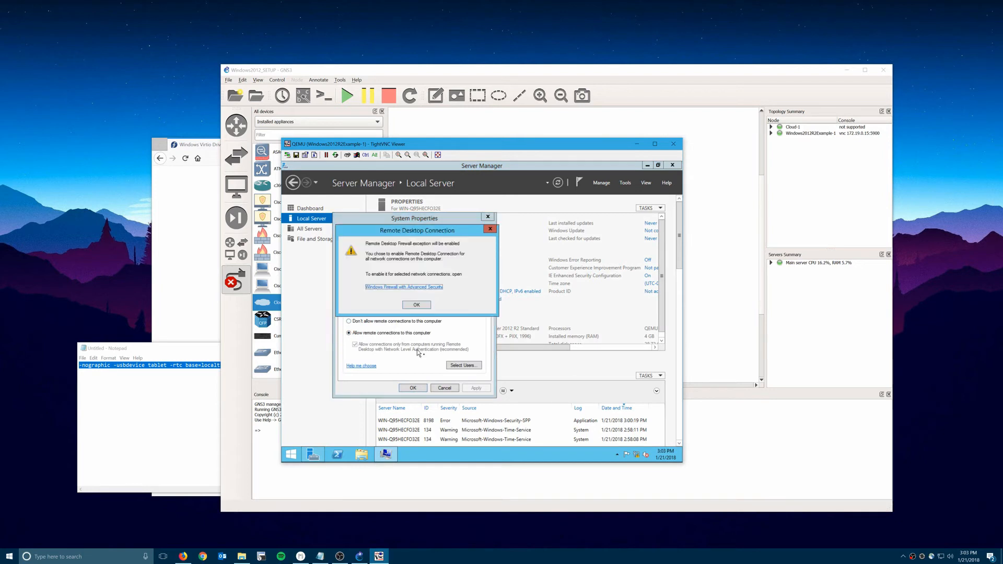
{"action": "left_click", "coordinate": [418, 310]}
{"action": "left_click", "coordinate": [476, 387]}
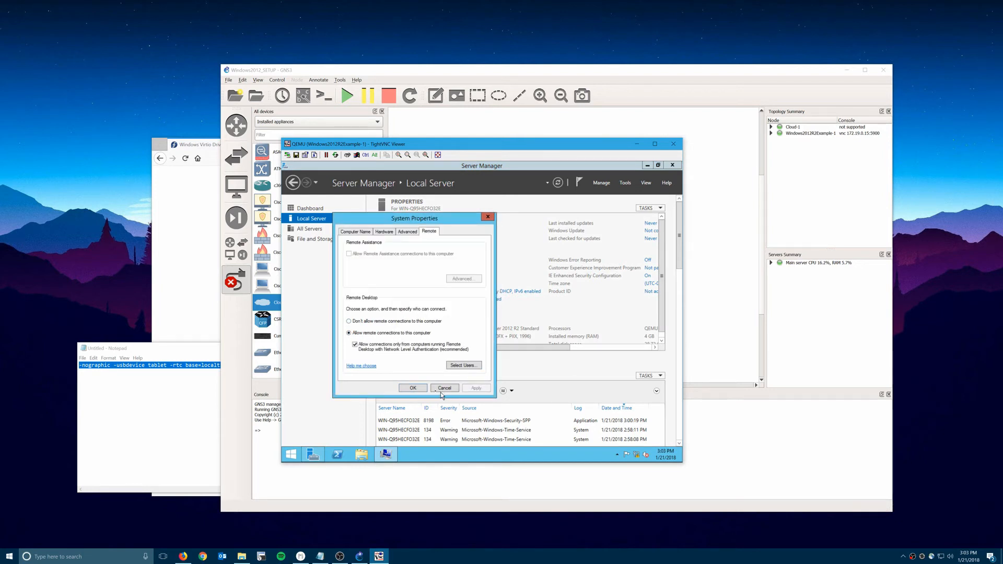
{"action": "left_click", "coordinate": [413, 387]}
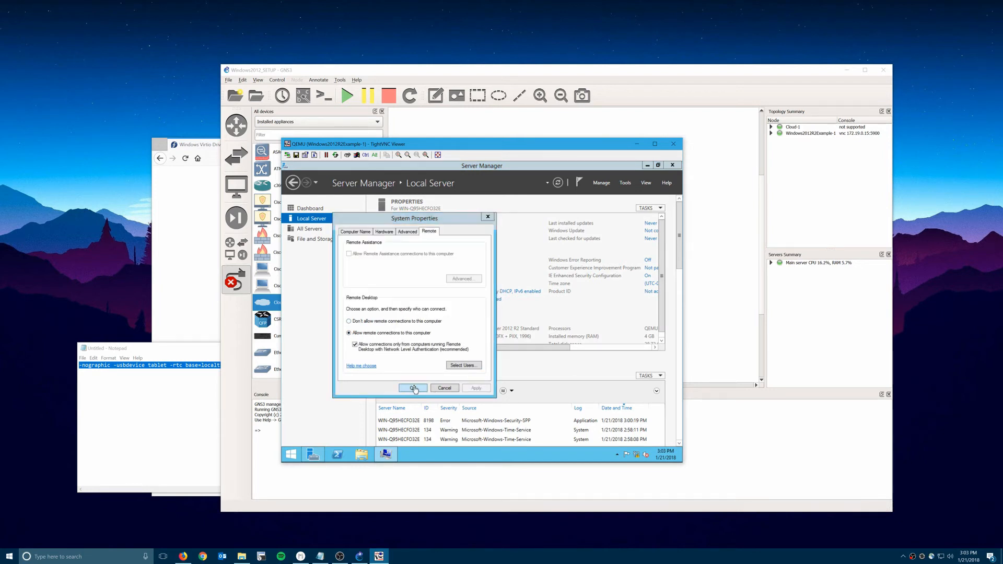
{"action": "left_click", "coordinate": [613, 349]}
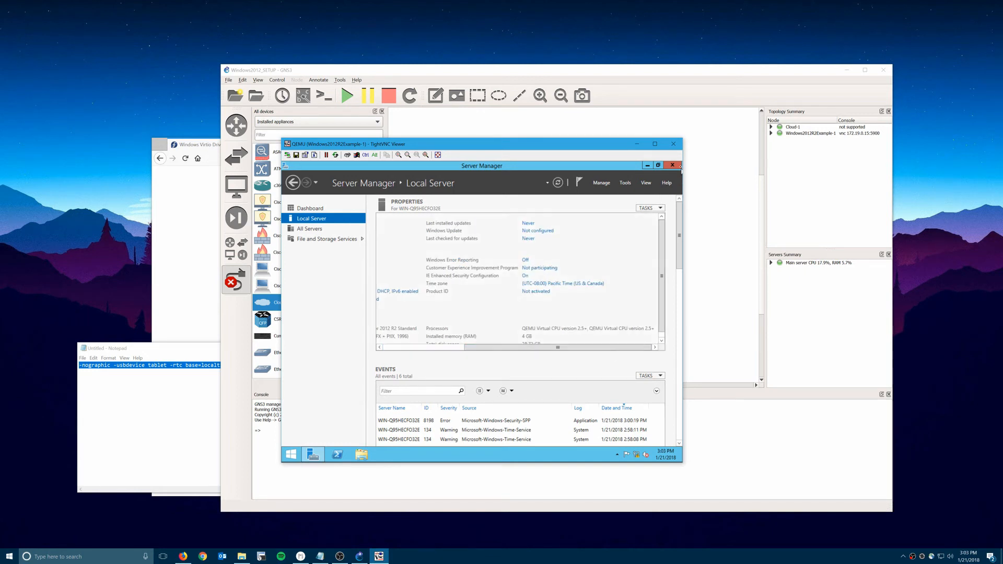
Choose one scaling level for all displays, set Larger - 150%, apply, and sign out.
{"action": "left_click", "coordinate": [672, 165]}
{"action": "right_click", "coordinate": [449, 266]}
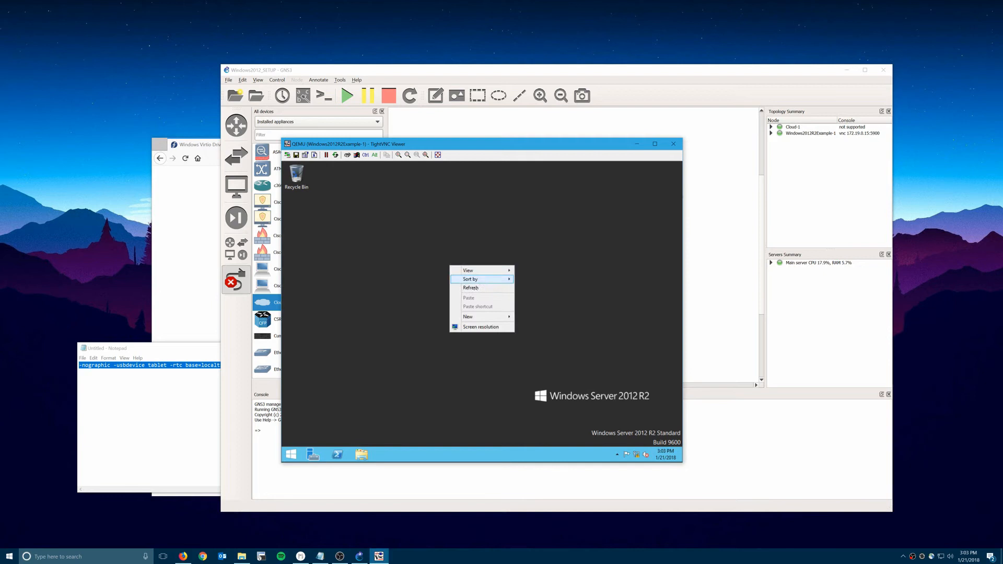
{"action": "left_click", "coordinate": [481, 327]}
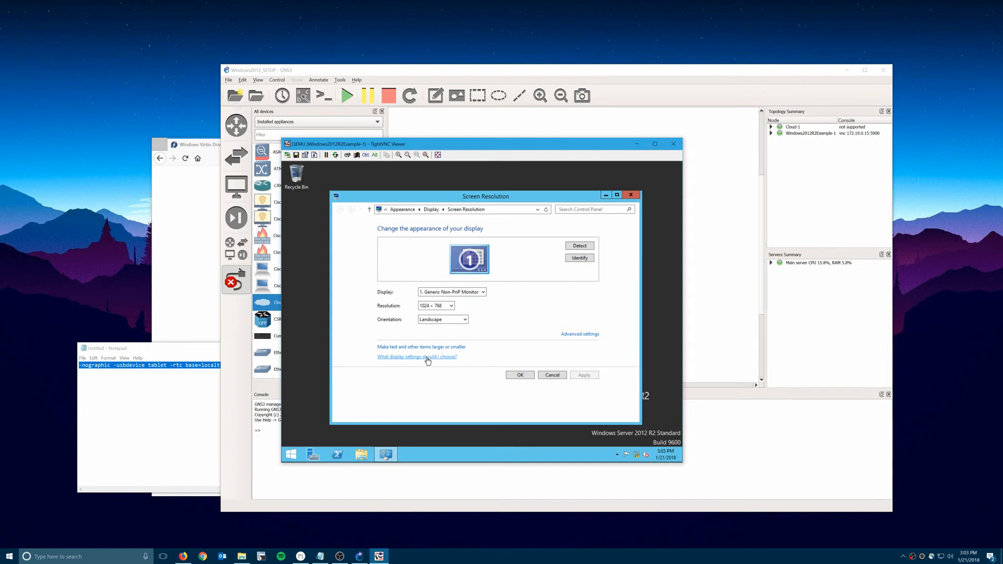
{"action": "left_click", "coordinate": [459, 347]}
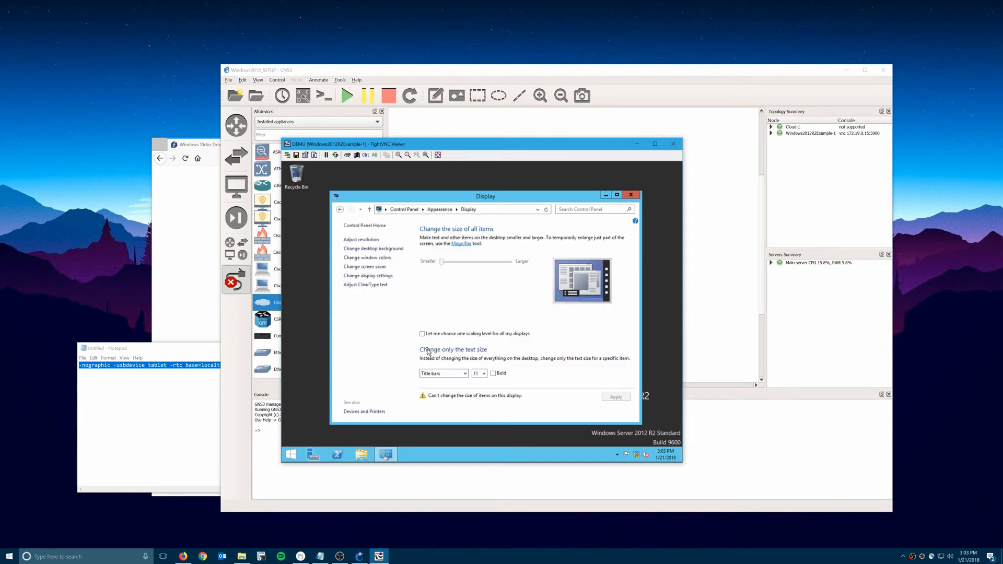
{"action": "left_click", "coordinate": [439, 335]}
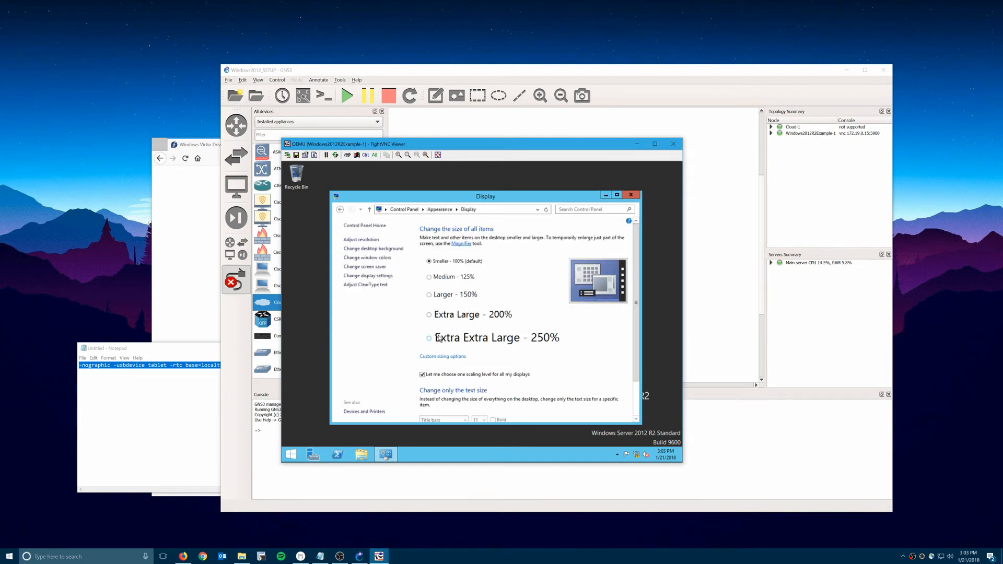
{"action": "left_click", "coordinate": [454, 299]}
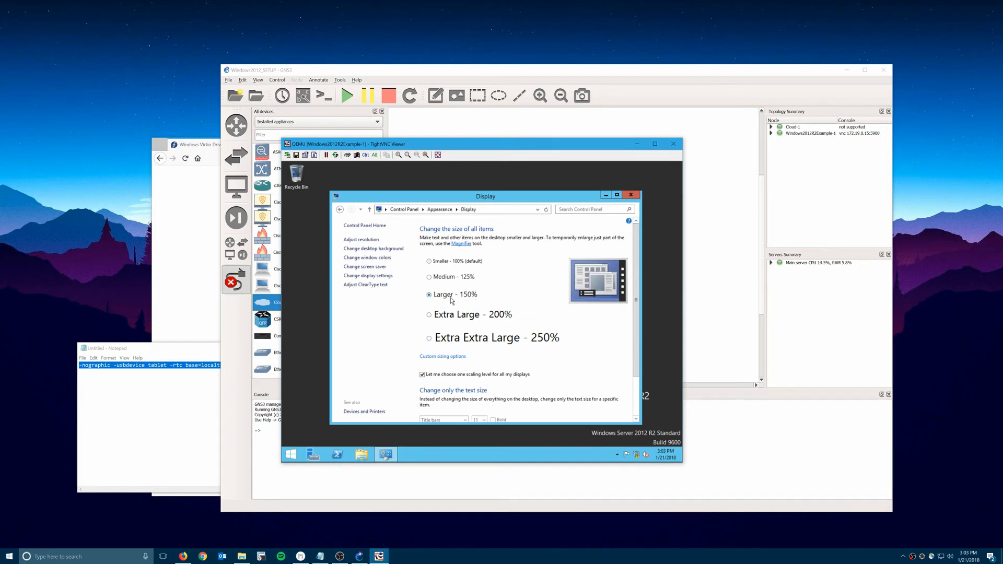
{"action": "double_click", "coordinate": [539, 197]}
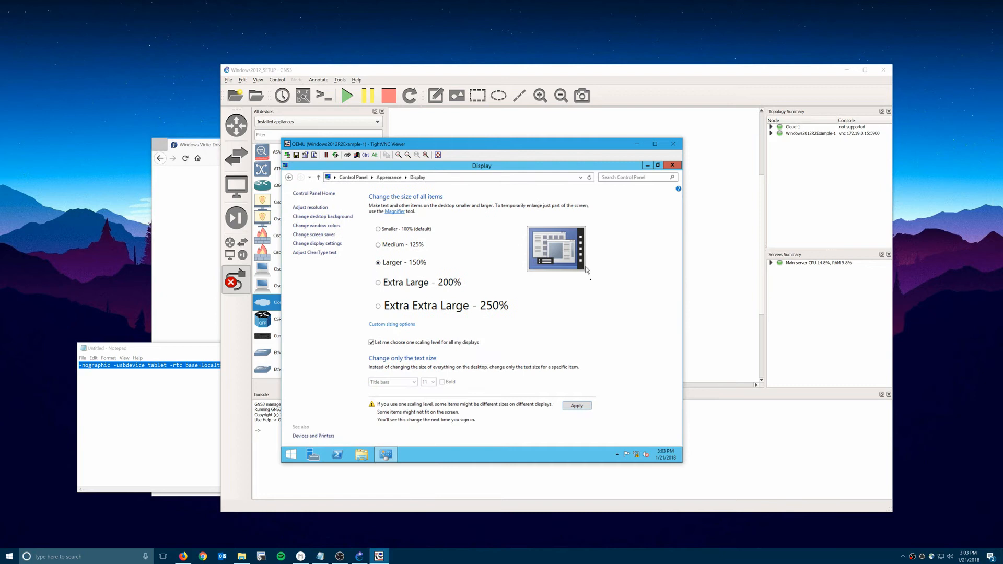
{"action": "left_click", "coordinate": [578, 406]}
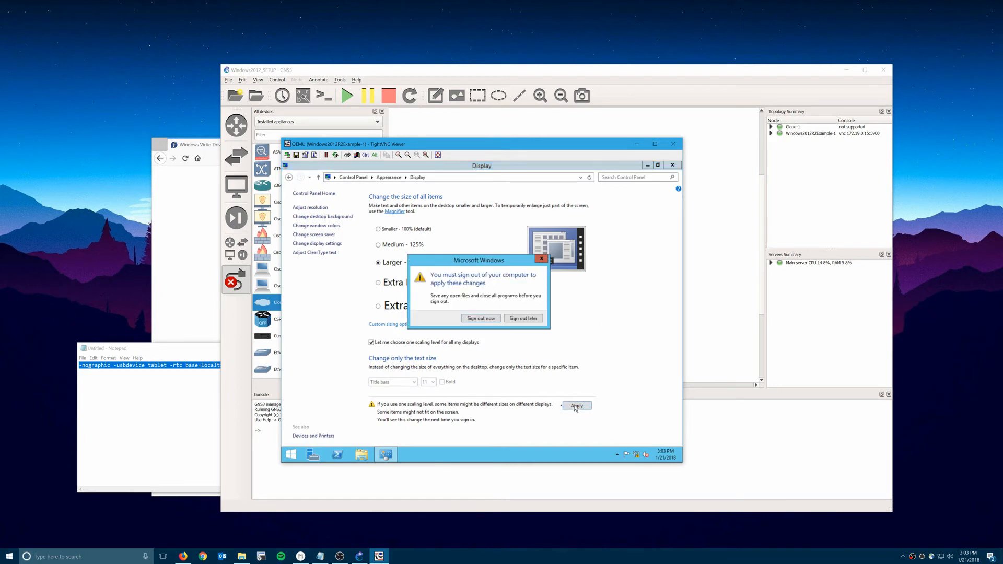
{"action": "left_click", "coordinate": [481, 319]}
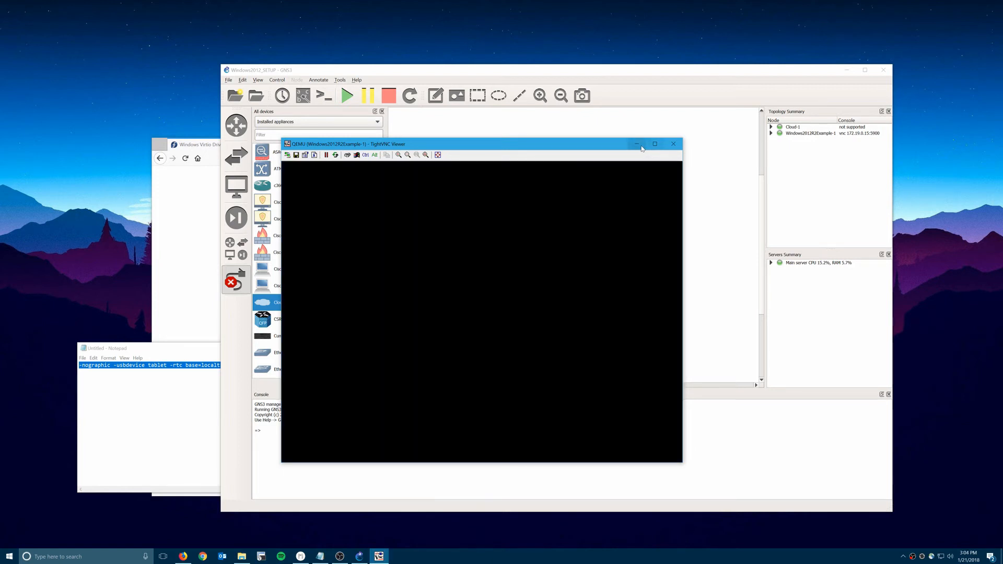
Run mstsc to 172.17.0.200, enter the account password, and accept the certificate warning.
{"action": "key", "text": "super+r"}
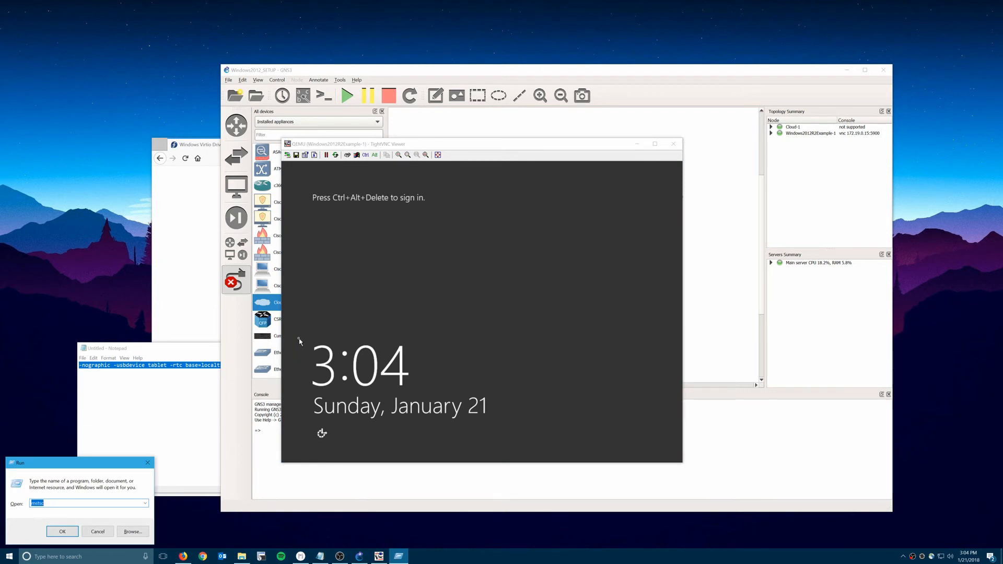
{"action": "key", "text": "End"}
{"action": "key", "text": "Down"}
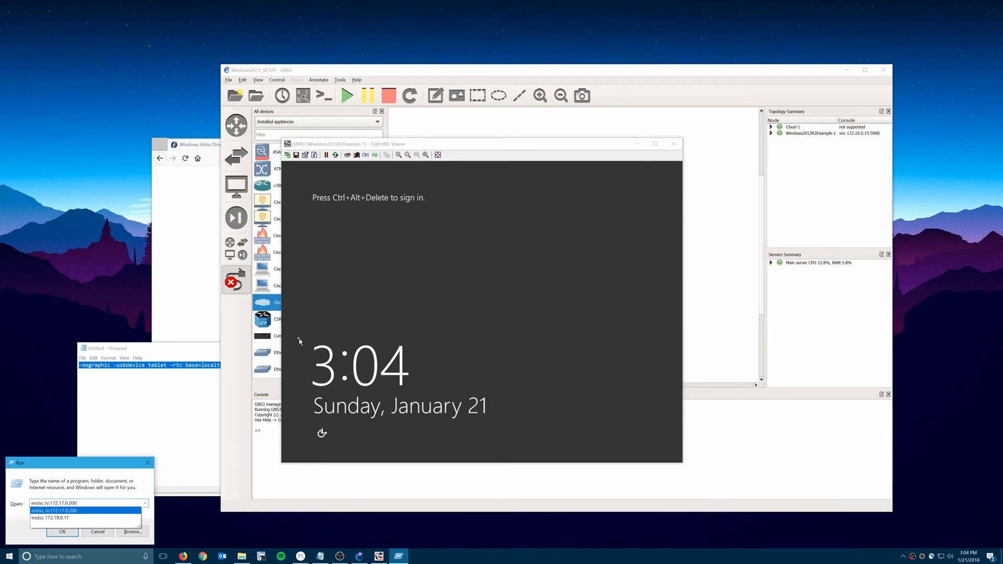
{"action": "key", "text": "Return"}
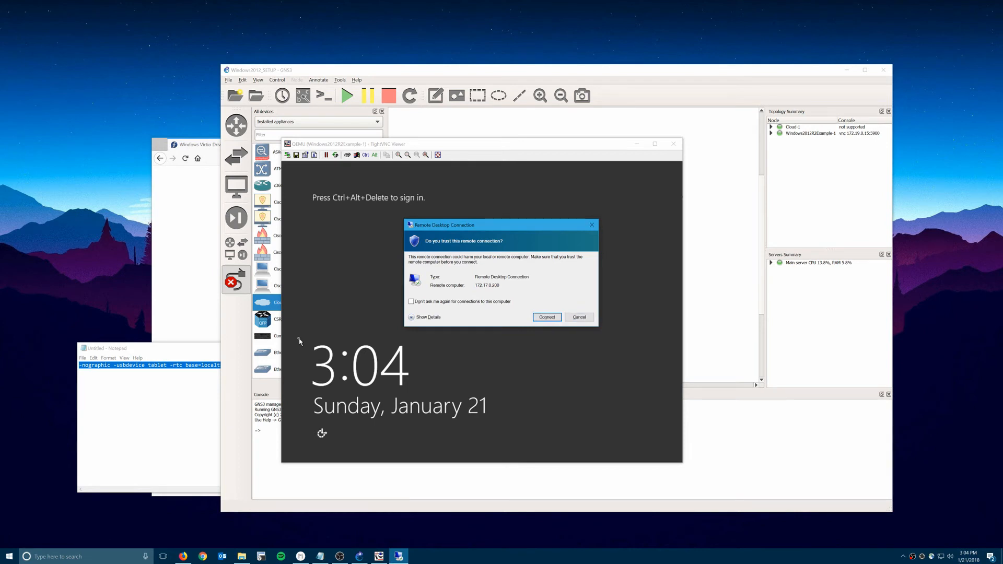
{"action": "key", "text": "Return"}
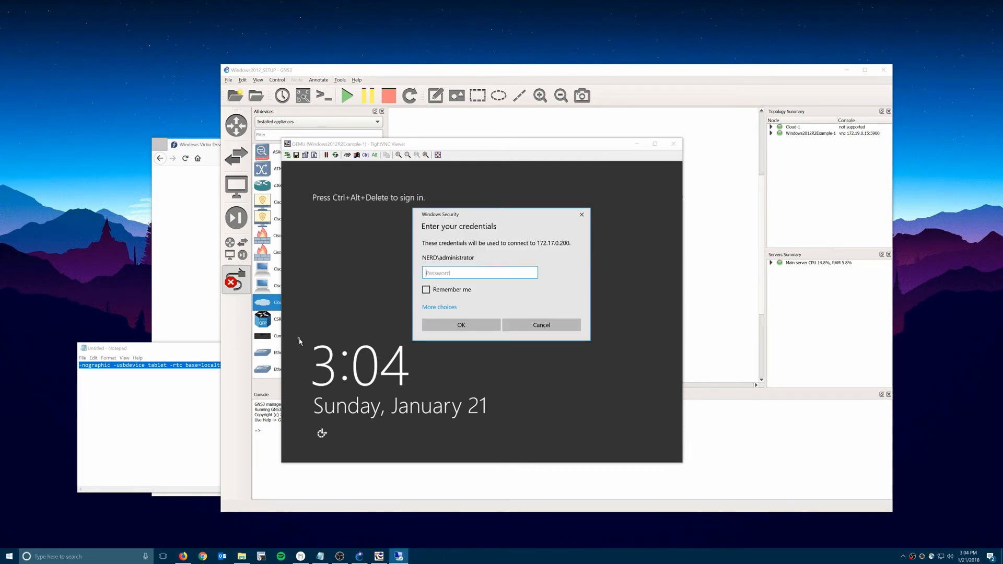
{"action": "type", "text": "********"}
{"action": "key", "text": "Return"}
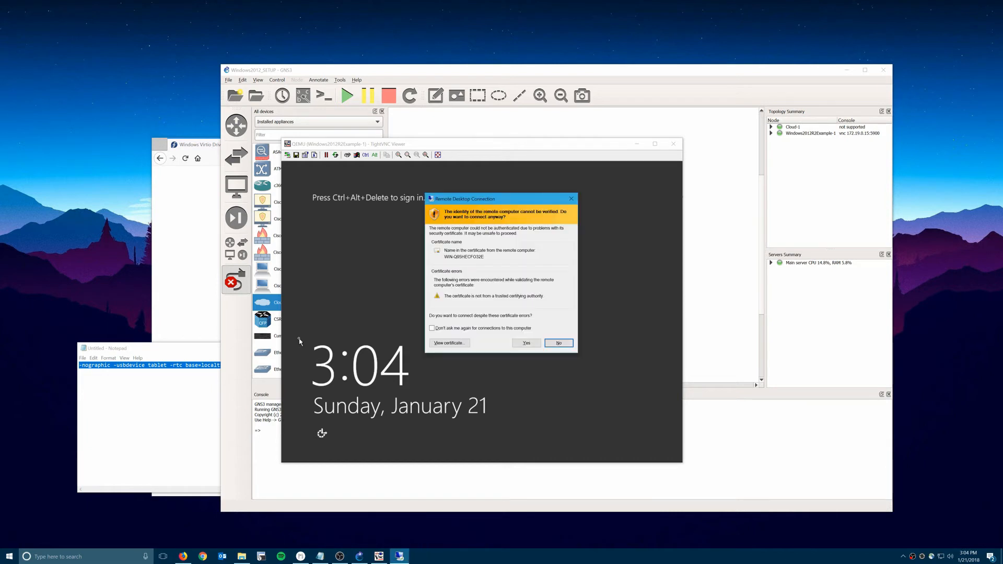
{"action": "key", "text": "Left"}
{"action": "key", "text": "Return"}
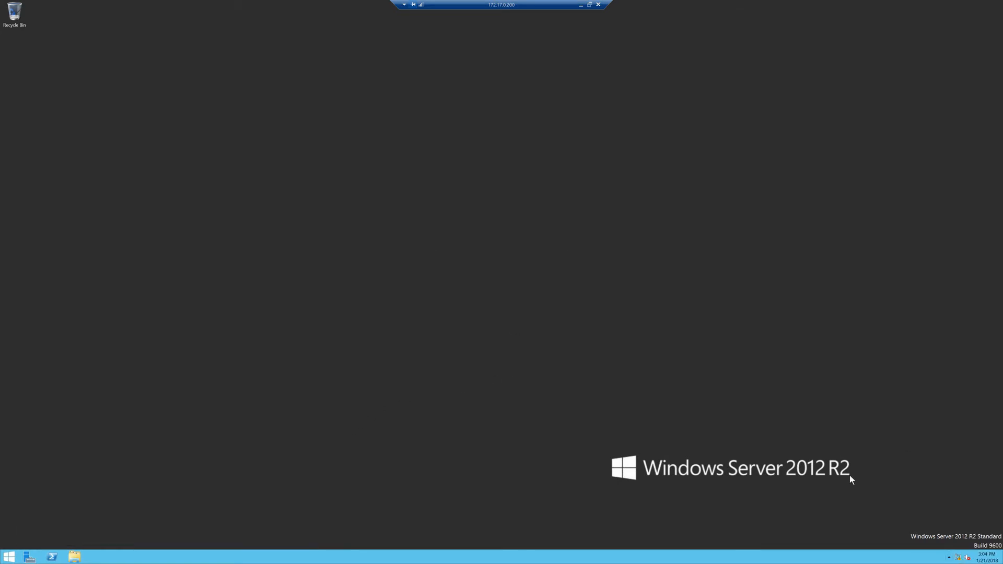
Change the remote server's time zone to Eastern Time and close Server Manager.
{"action": "right_click", "coordinate": [985, 560]}
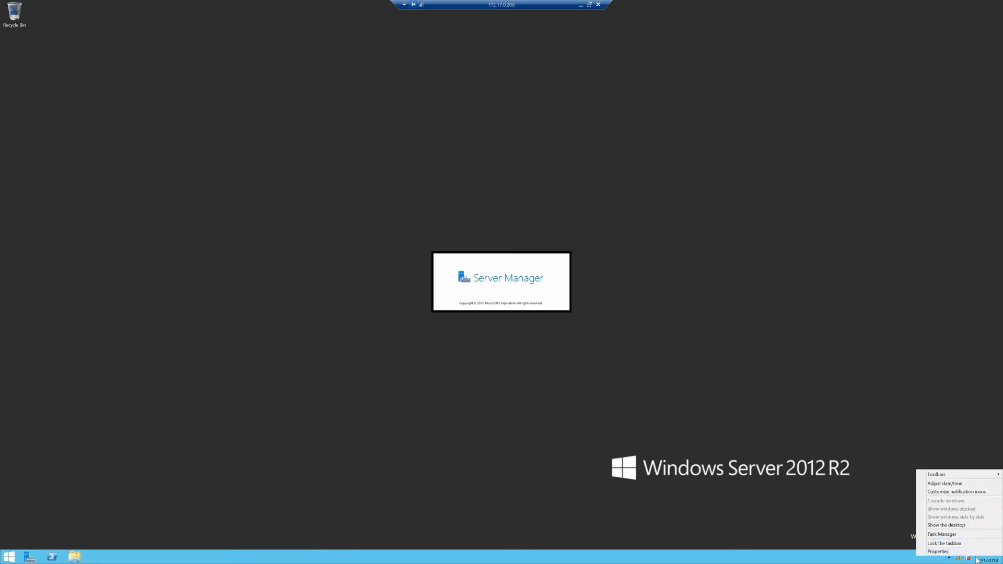
{"action": "left_click", "coordinate": [946, 484]}
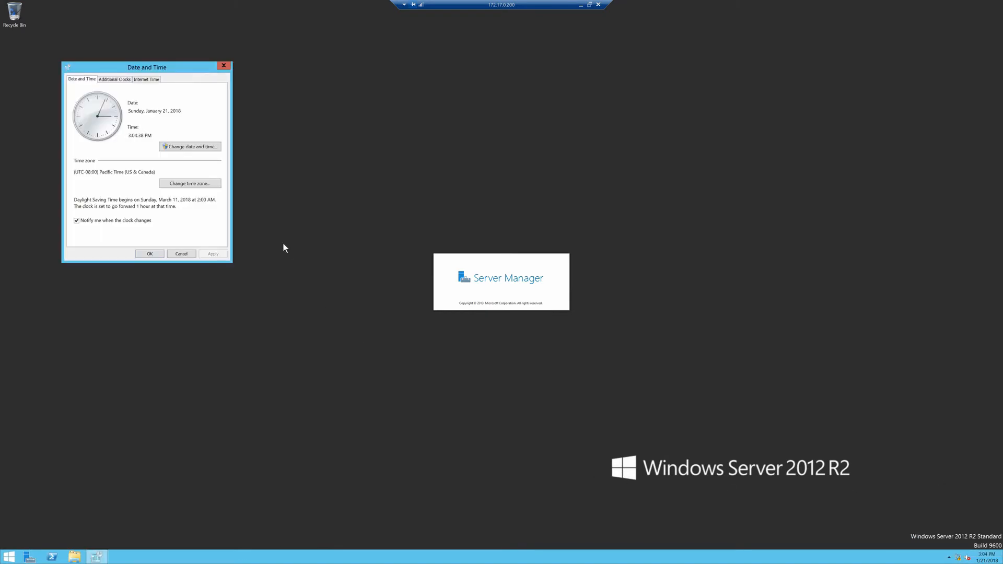
{"action": "left_click", "coordinate": [193, 184]}
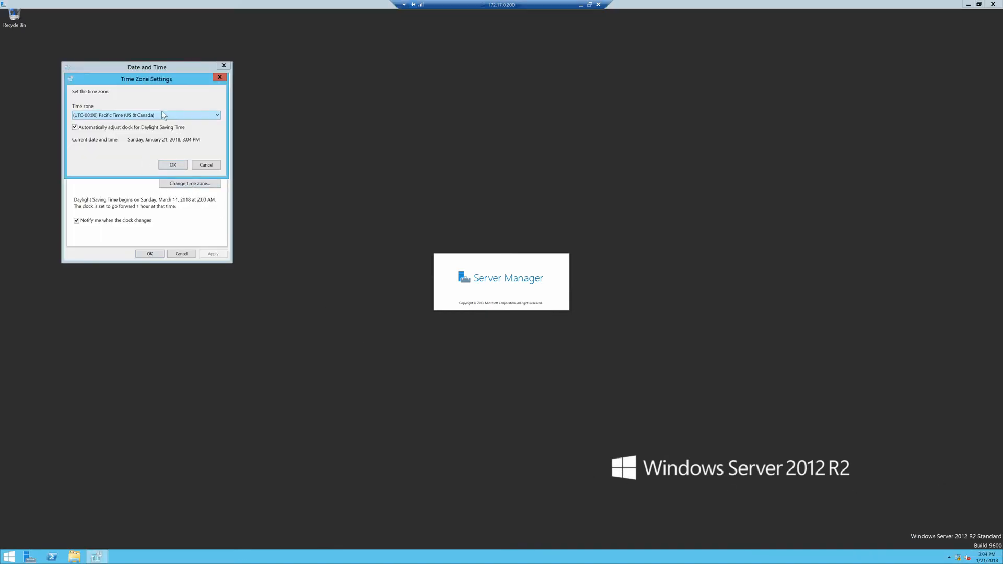
{"action": "left_click", "coordinate": [161, 113]}
{"action": "left_click", "coordinate": [146, 181]}
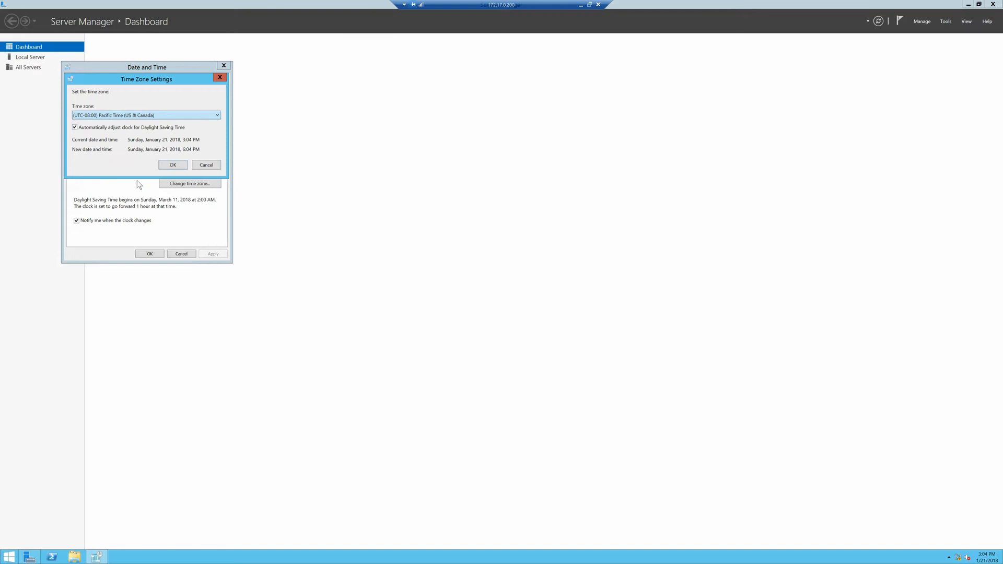
{"action": "left_click", "coordinate": [172, 164]}
{"action": "left_click", "coordinate": [150, 253]}
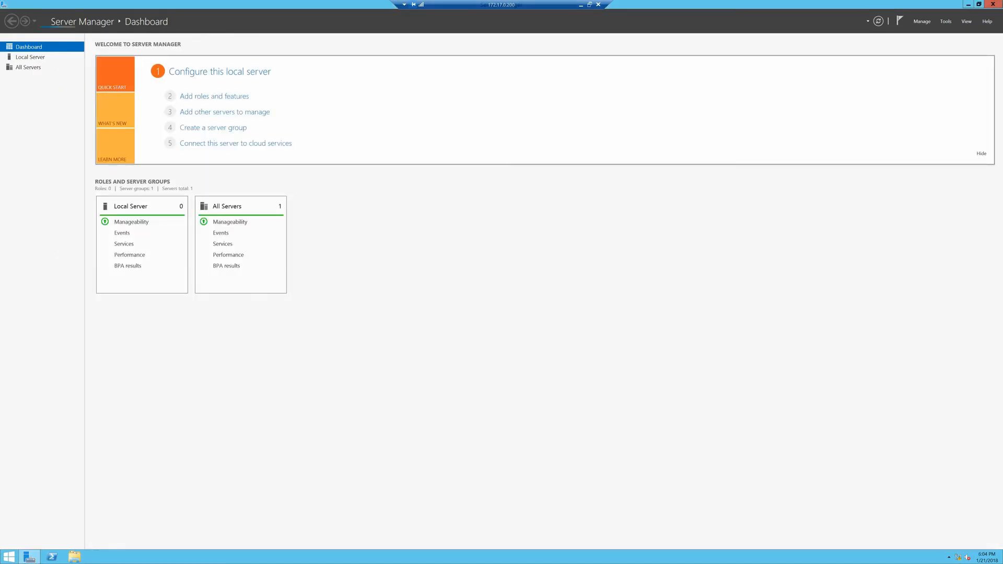
{"action": "left_click", "coordinate": [991, 4]}
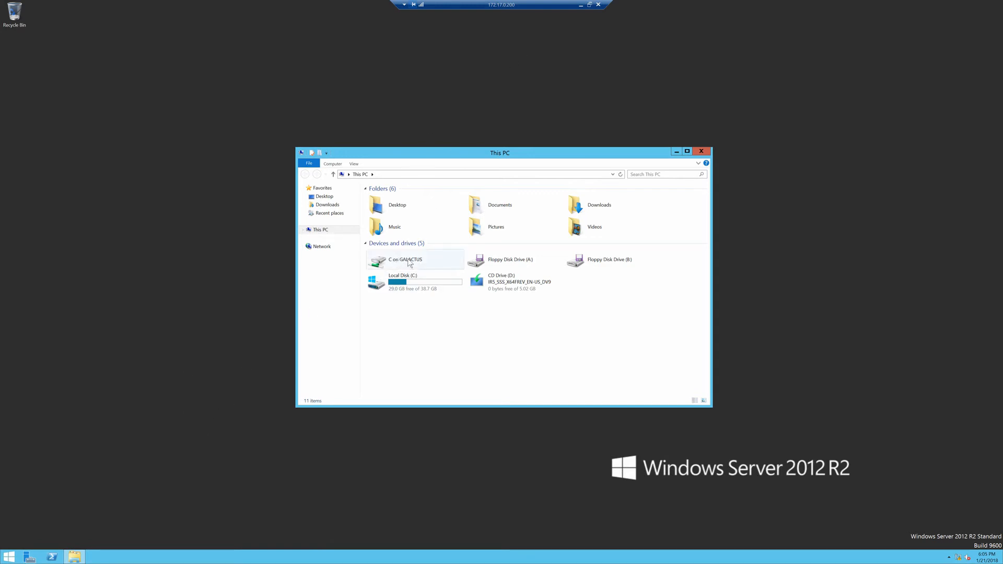
{"action": "left_click", "coordinate": [410, 263]}
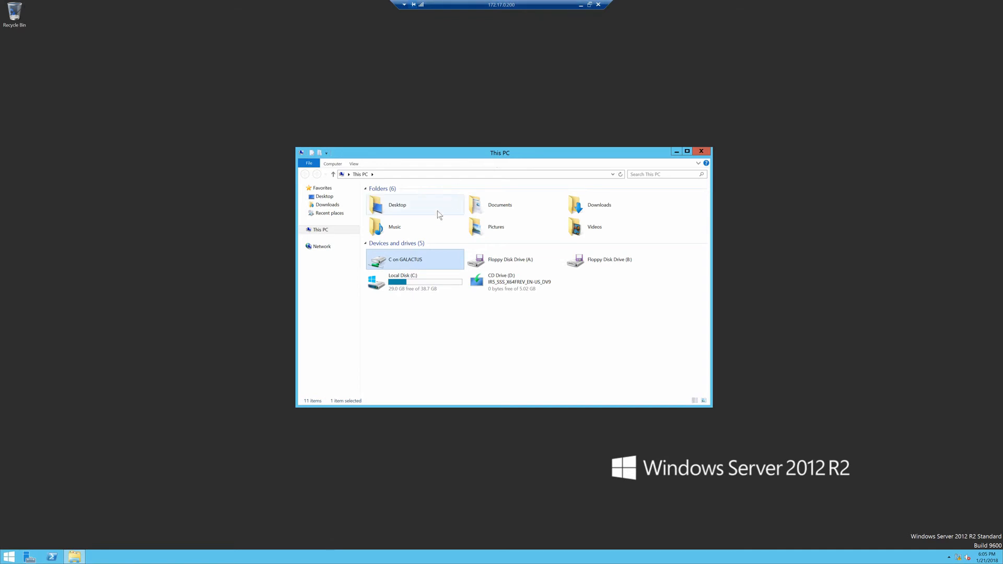
{"action": "left_click", "coordinate": [9, 558]}
{"action": "right_click", "coordinate": [14, 559]}
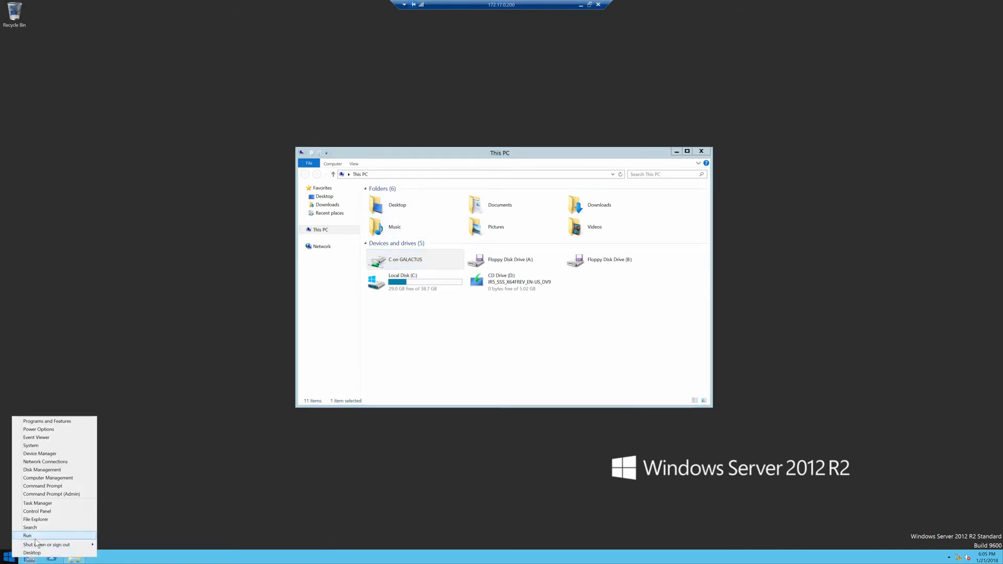
{"action": "left_click", "coordinate": [35, 539]}
{"action": "type", "text": "mstsc"}
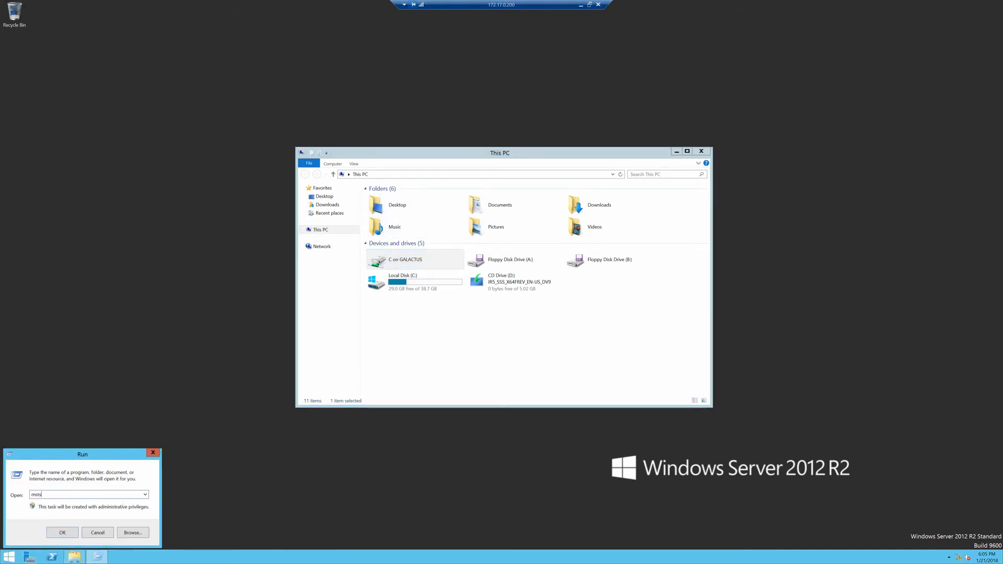
{"action": "key", "text": "Return"}
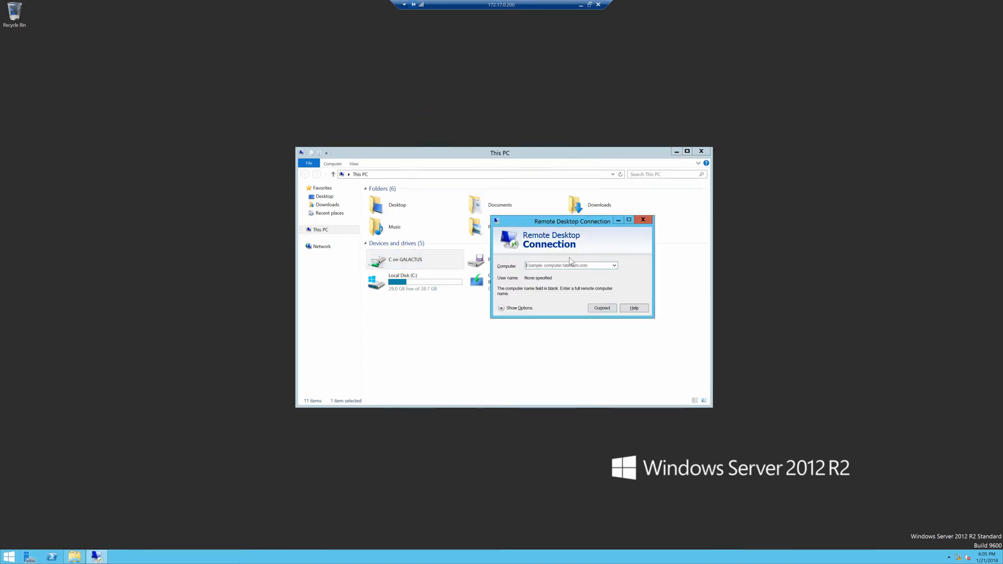
{"action": "left_click", "coordinate": [531, 309]}
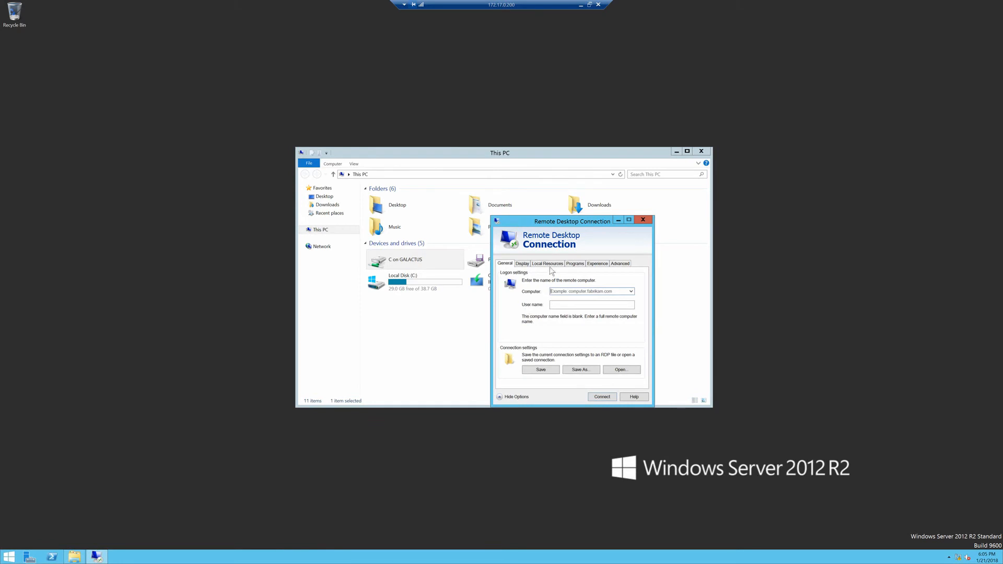
{"action": "left_click", "coordinate": [548, 265]}
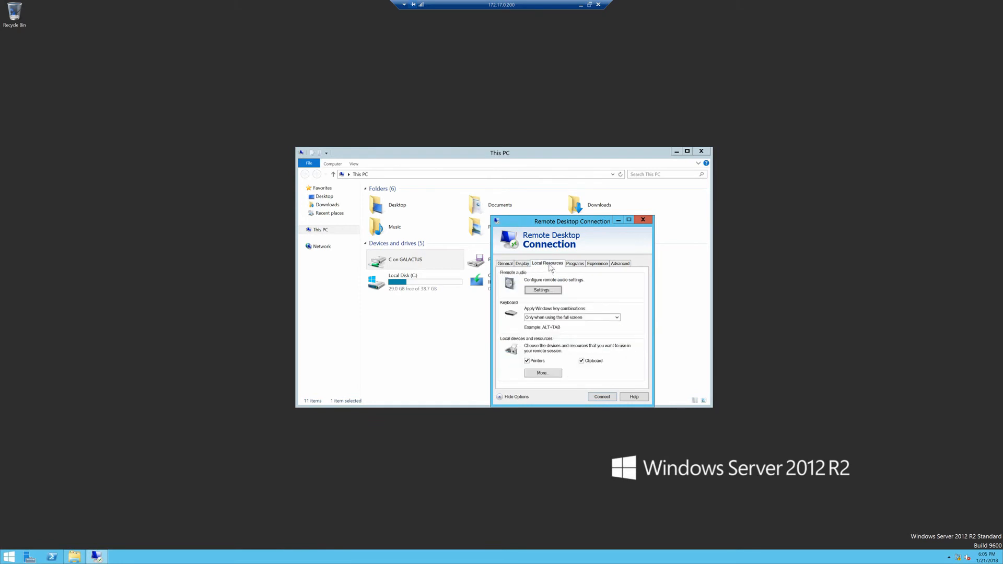
{"action": "left_click", "coordinate": [542, 373]}
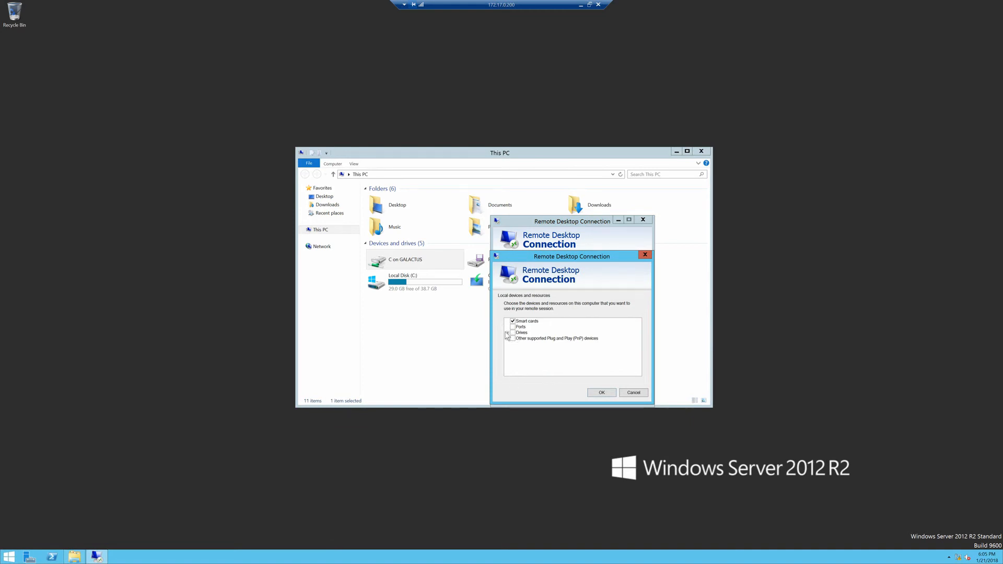
{"action": "left_click", "coordinate": [522, 333]}
{"action": "left_click", "coordinate": [633, 394]}
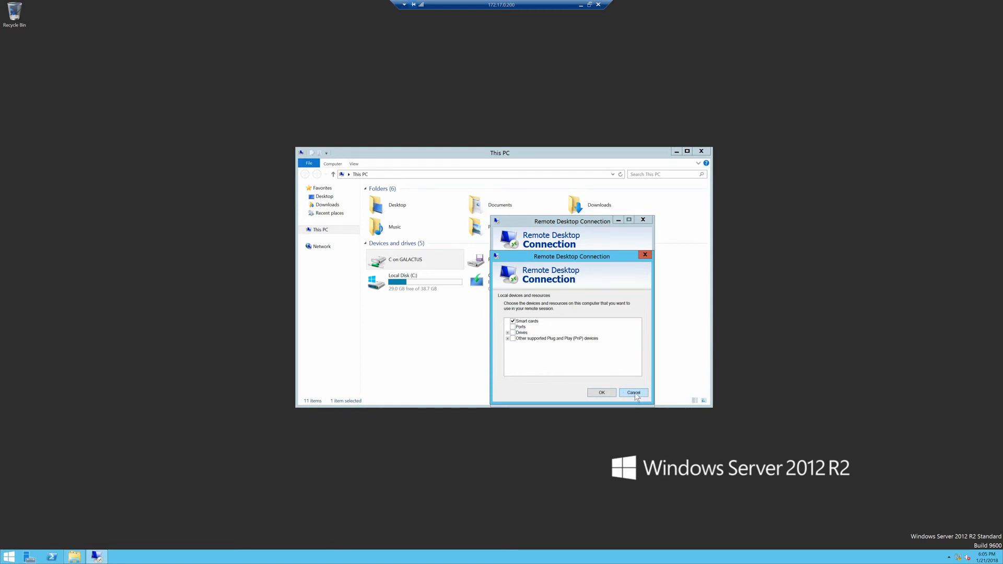
{"action": "left_click", "coordinate": [643, 220]}
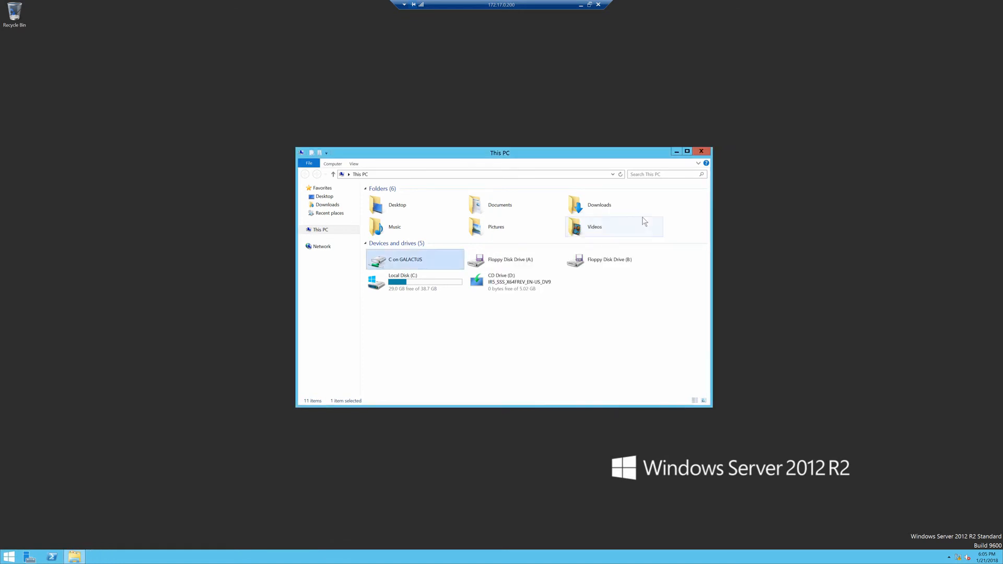
Copy the Wireshark, PuTTY and Firefox installers from C on GALACTUS\SFTP_Root to the Desktop.
{"action": "double_click", "coordinate": [414, 264]}
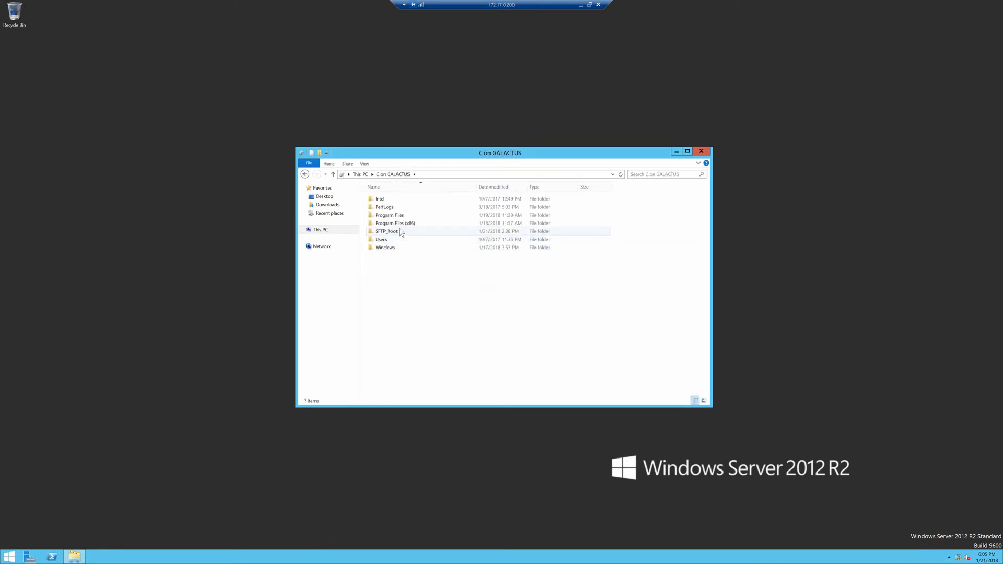
{"action": "double_click", "coordinate": [399, 231]}
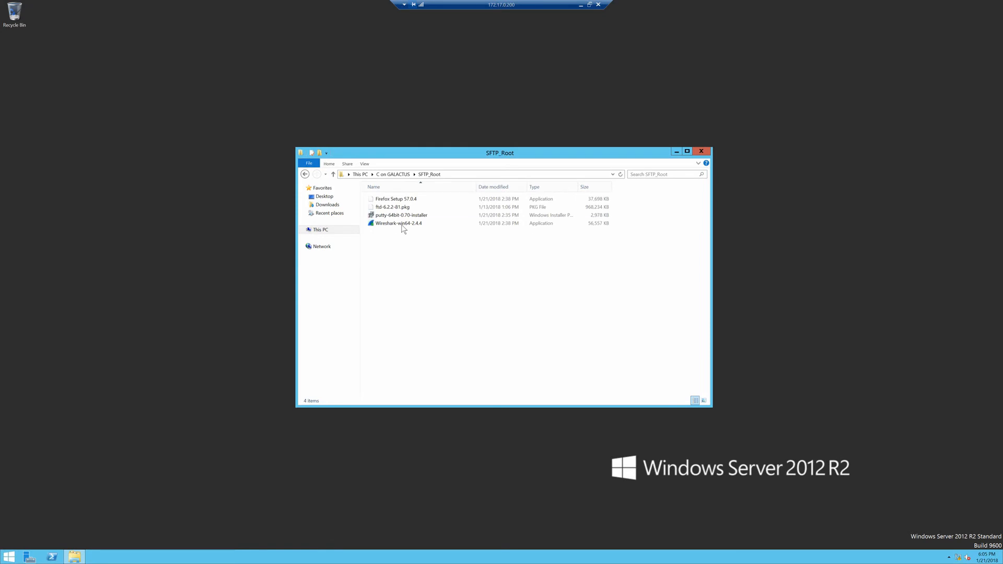
{"action": "left_click", "coordinate": [404, 225]}
{"action": "left_click", "coordinate": [454, 217], "text": "ctrl"}
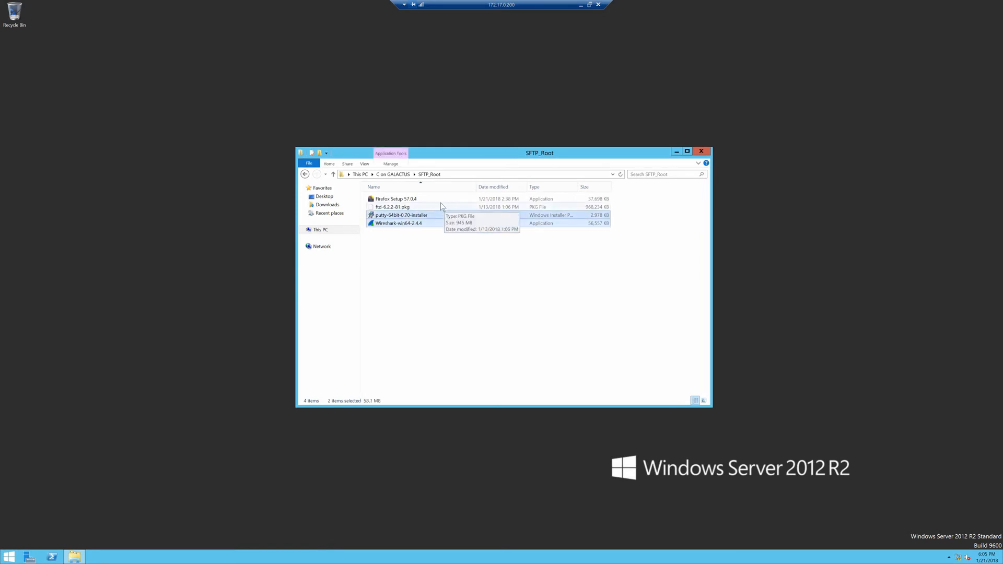
{"action": "left_click", "coordinate": [428, 199], "text": "ctrl"}
{"action": "left_click_drag", "start_coordinate": [427, 198], "coordinate": [183, 225]}
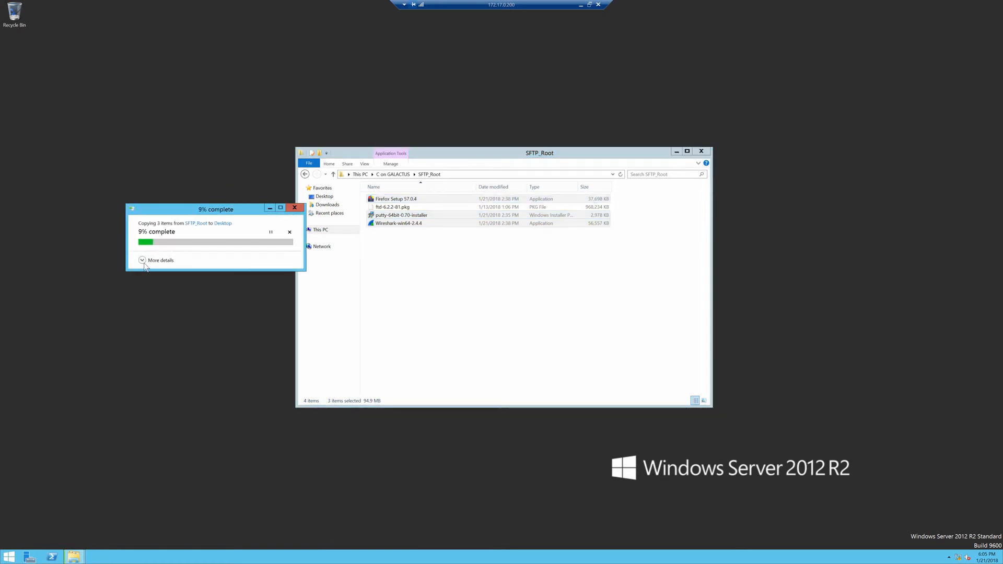
Let the copy finish, close the SFTP_Root folder, and deselect the installers.
{"action": "left_click", "coordinate": [144, 264]}
{"action": "left_click_drag", "start_coordinate": [210, 210], "coordinate": [345, 267]}
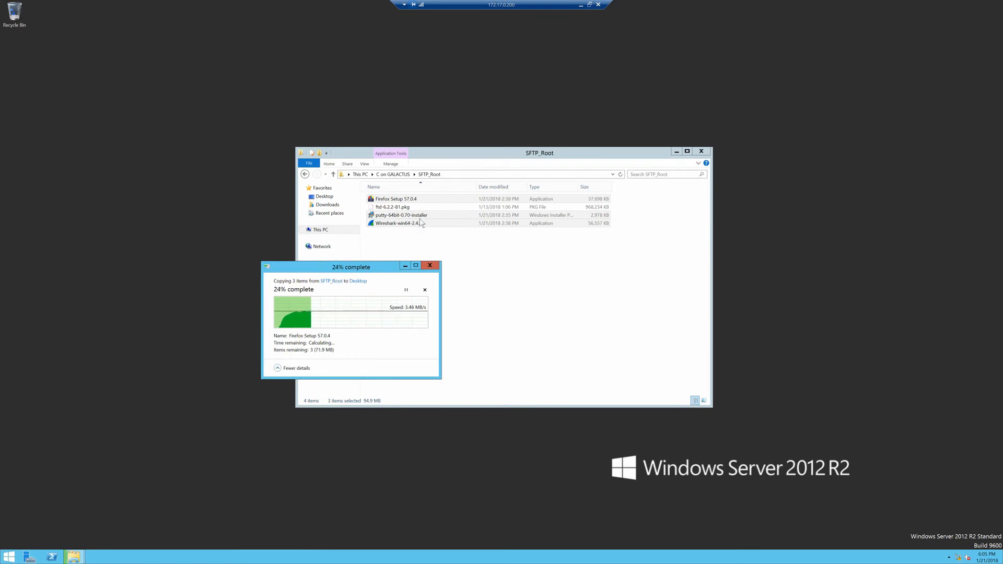
{"action": "left_click", "coordinate": [703, 152]}
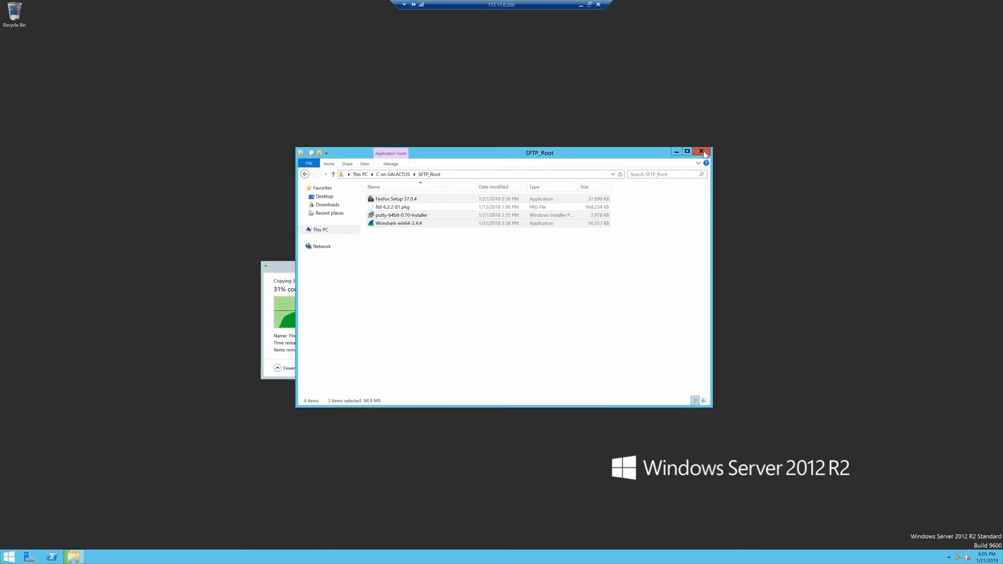
{"action": "left_click", "coordinate": [703, 151]}
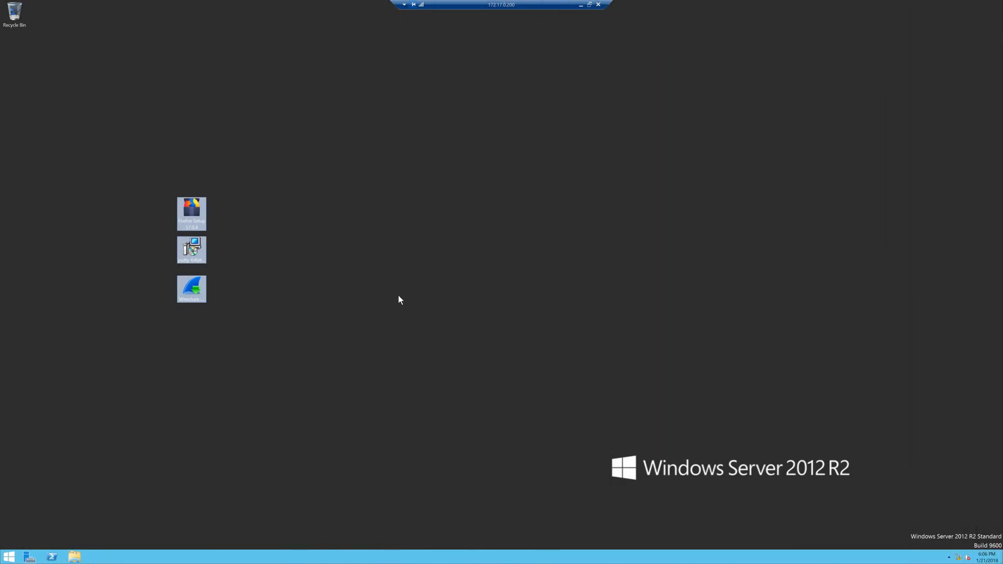
{"action": "left_click", "coordinate": [233, 229]}
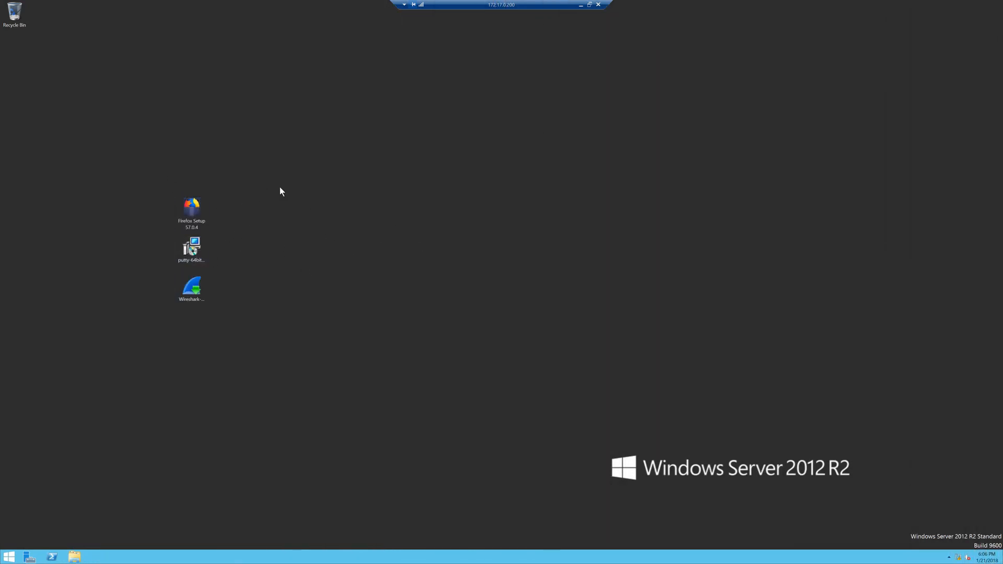
Run the PuTTY installer, test-launch PuTTY from its new shortcut, then close PuTTY and Firefox with both tabs.
{"action": "right_click", "coordinate": [186, 225]}
{"action": "left_click", "coordinate": [189, 260]}
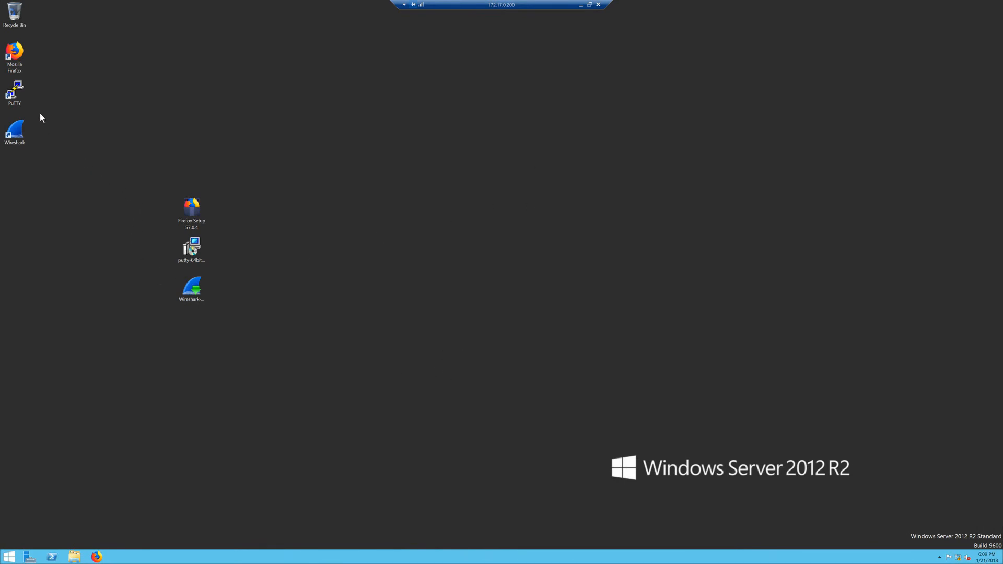
{"action": "double_click", "coordinate": [21, 86]}
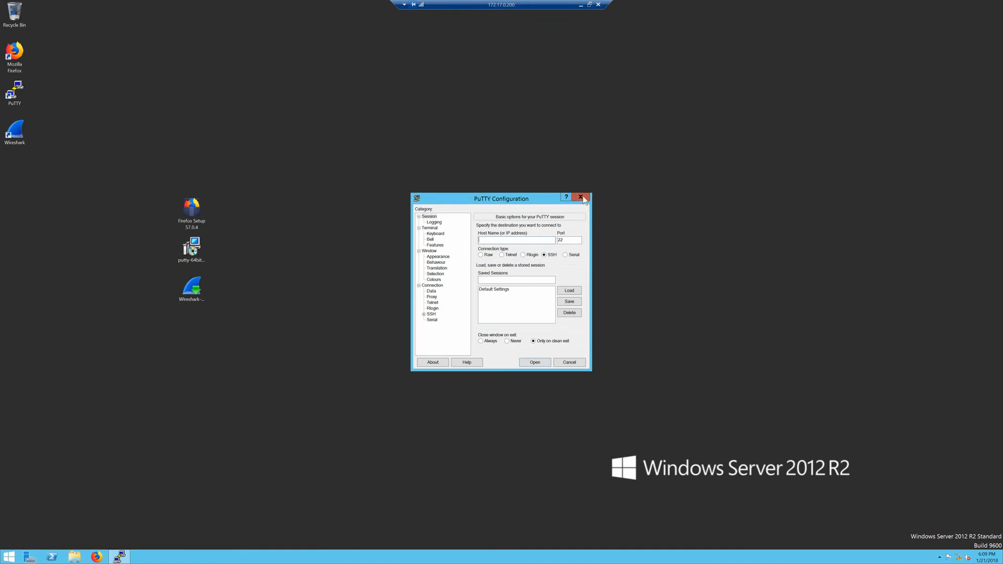
{"action": "left_click", "coordinate": [580, 196]}
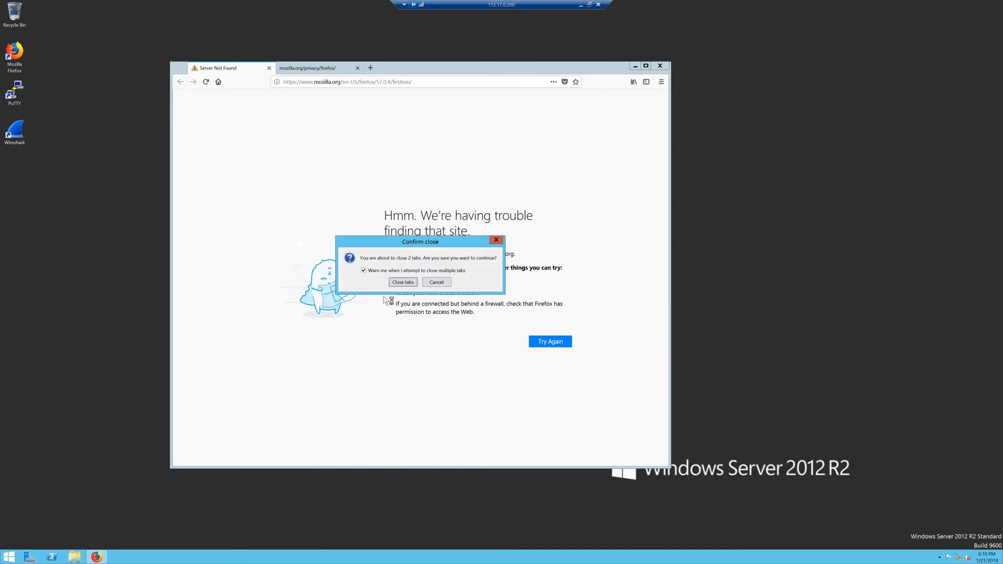
{"action": "left_click", "coordinate": [403, 283]}
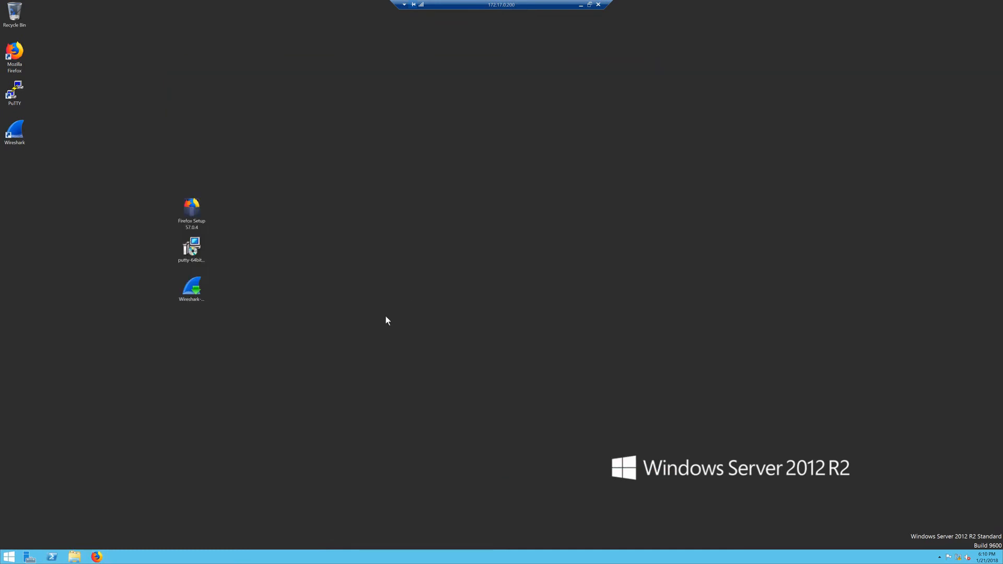
Launch the System Preparation Tool (sysprep.exe) via the Run box.
{"action": "key", "text": "super+r"}
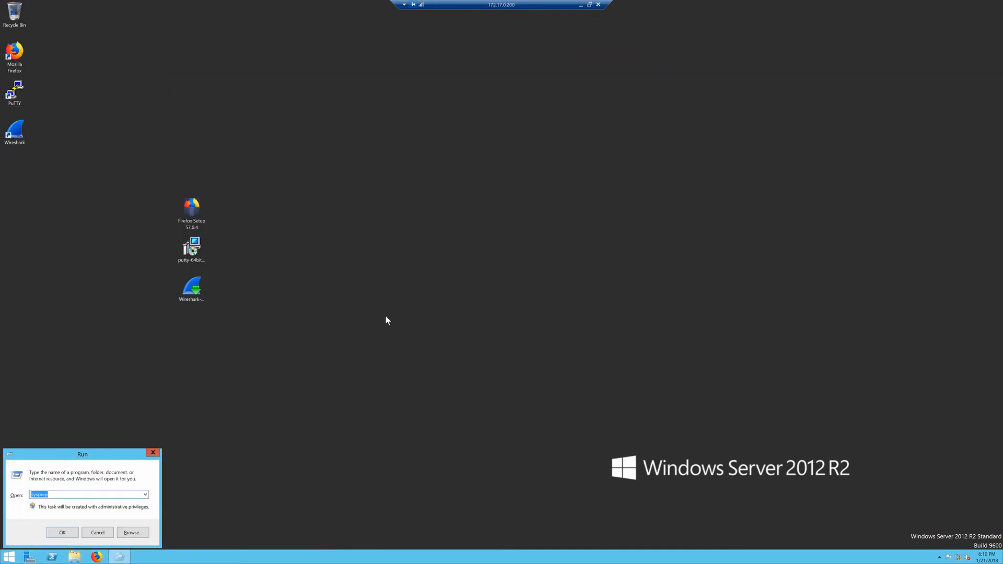
{"action": "key", "text": "Return"}
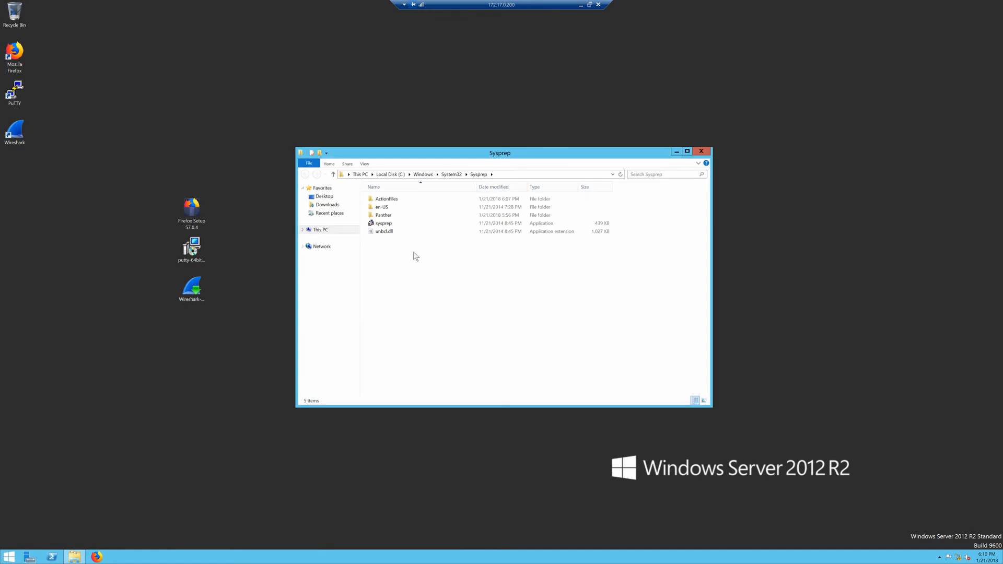
{"action": "double_click", "coordinate": [384, 224]}
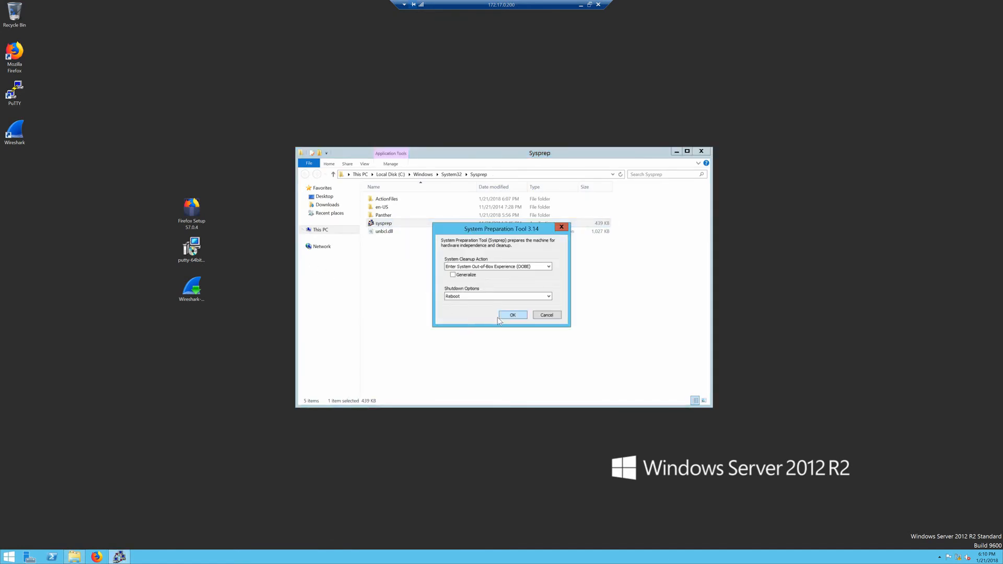
Run Sysprep with Generalize, OOBE cleanup and Shutdown, then move the connection-closed notice aside.
{"action": "left_click", "coordinate": [459, 275]}
{"action": "left_click", "coordinate": [500, 267]}
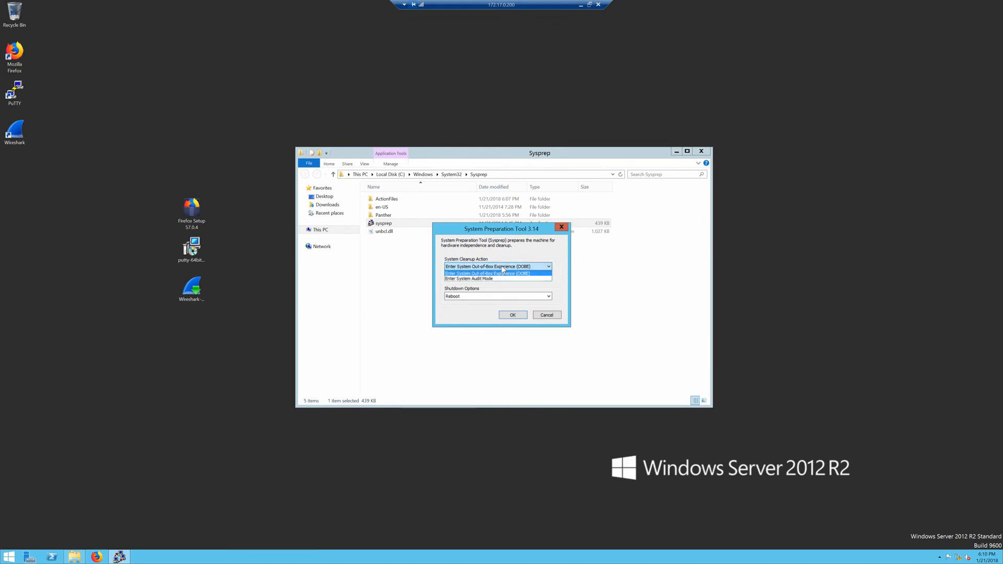
{"action": "left_click", "coordinate": [501, 273]}
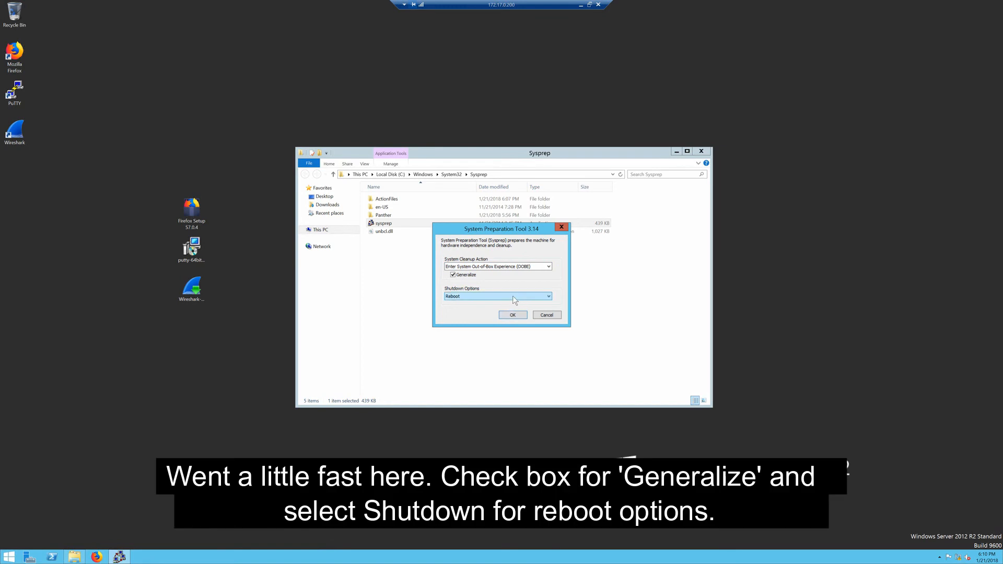
{"action": "left_click", "coordinate": [514, 297]}
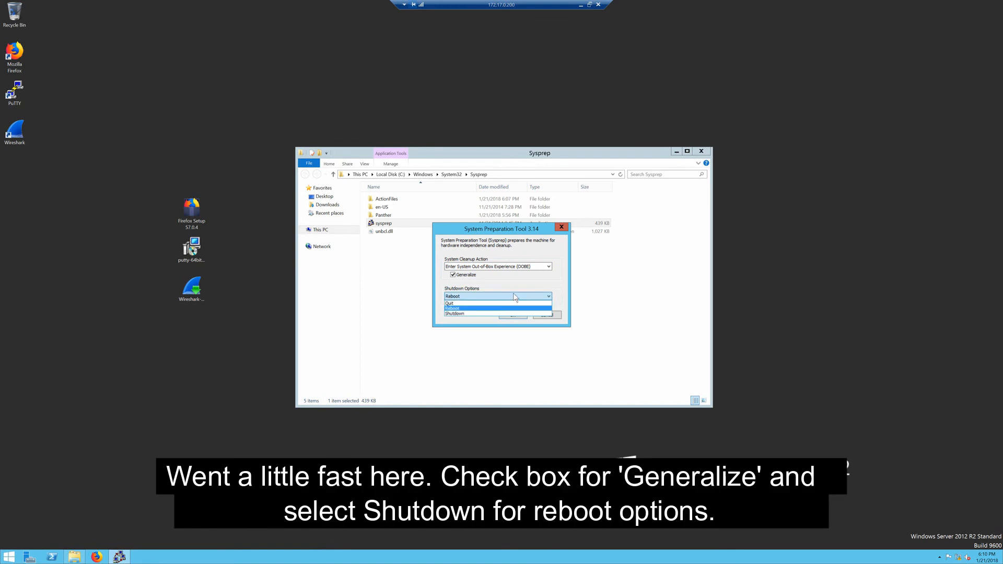
{"action": "left_click", "coordinate": [457, 314]}
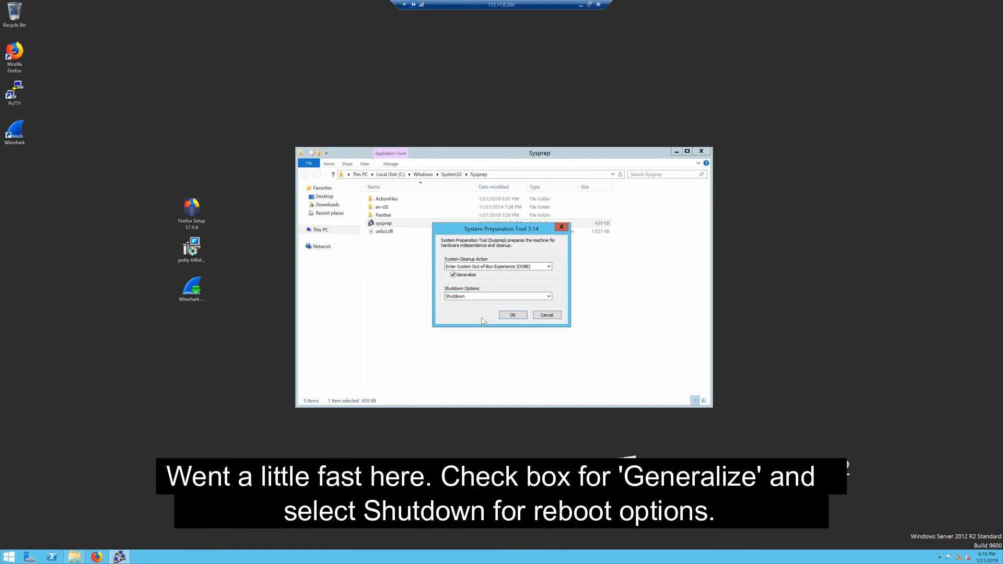
{"action": "left_click", "coordinate": [513, 315]}
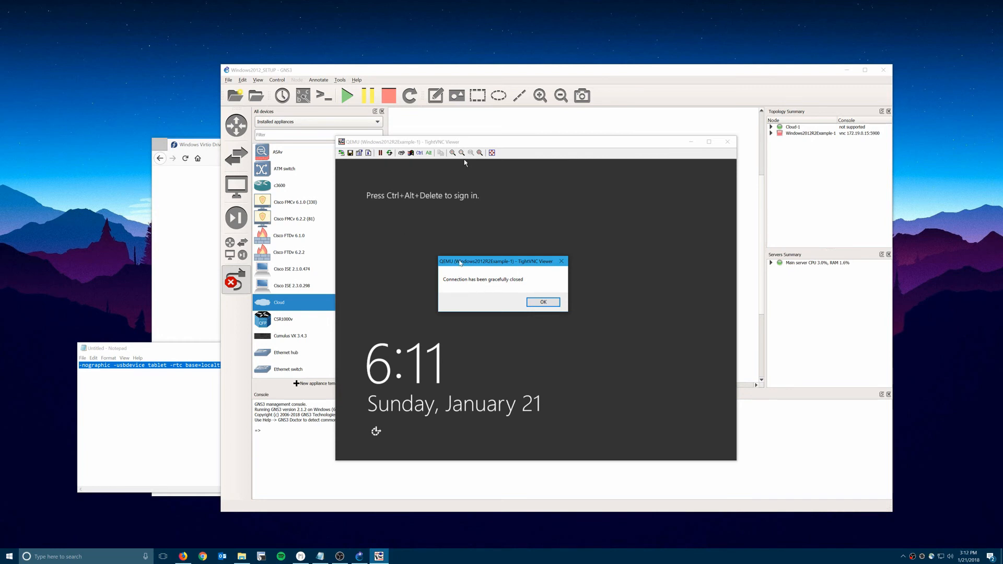
{"action": "left_click_drag", "start_coordinate": [460, 263], "coordinate": [437, 253]}
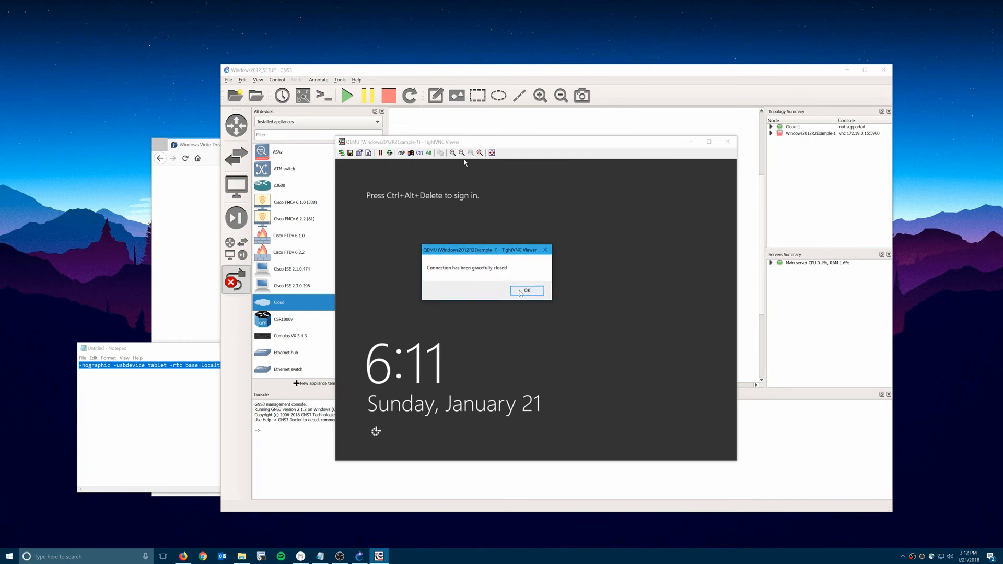
Dismiss the TightVNC notice, stop linking, and permanently delete the Windows2012R2Example-1 node.
{"action": "left_click", "coordinate": [526, 291]}
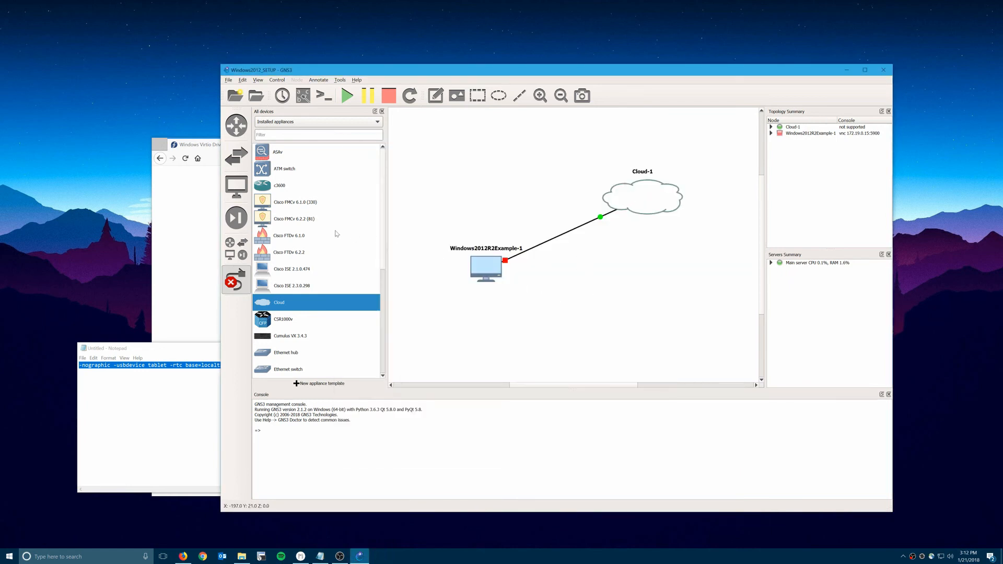
{"action": "left_click", "coordinate": [236, 281]}
{"action": "right_click", "coordinate": [495, 268]}
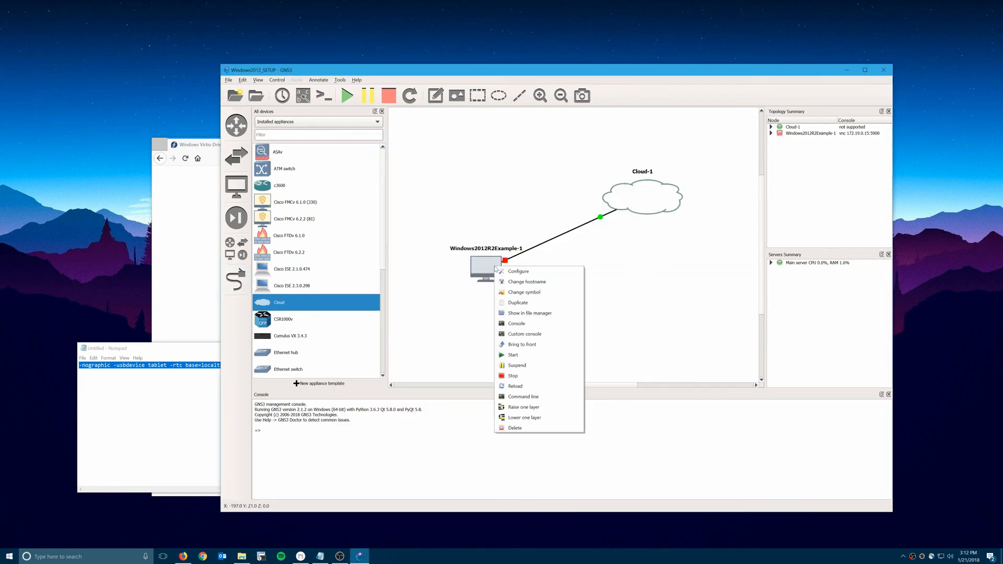
{"action": "left_click", "coordinate": [519, 428]}
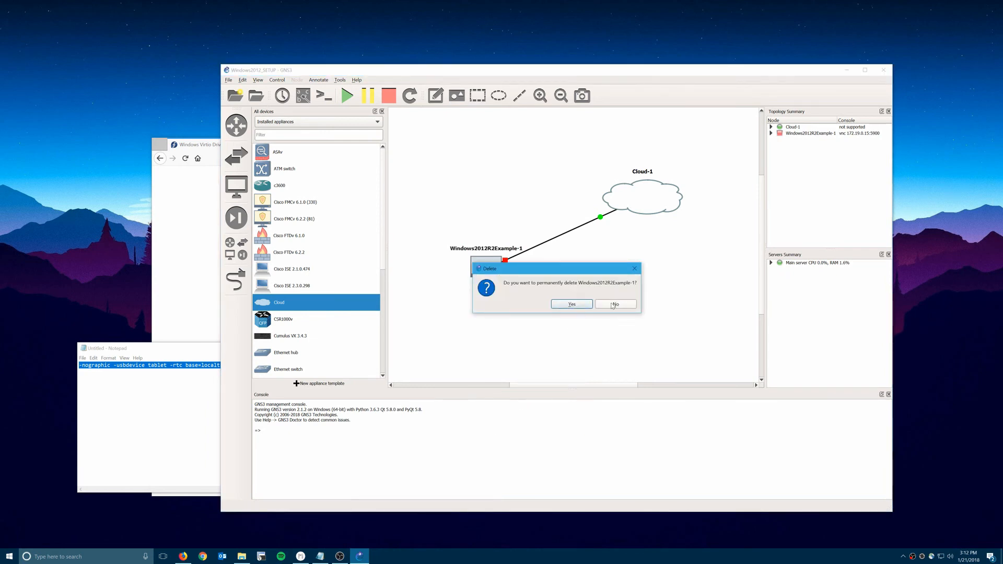
{"action": "left_click", "coordinate": [570, 305]}
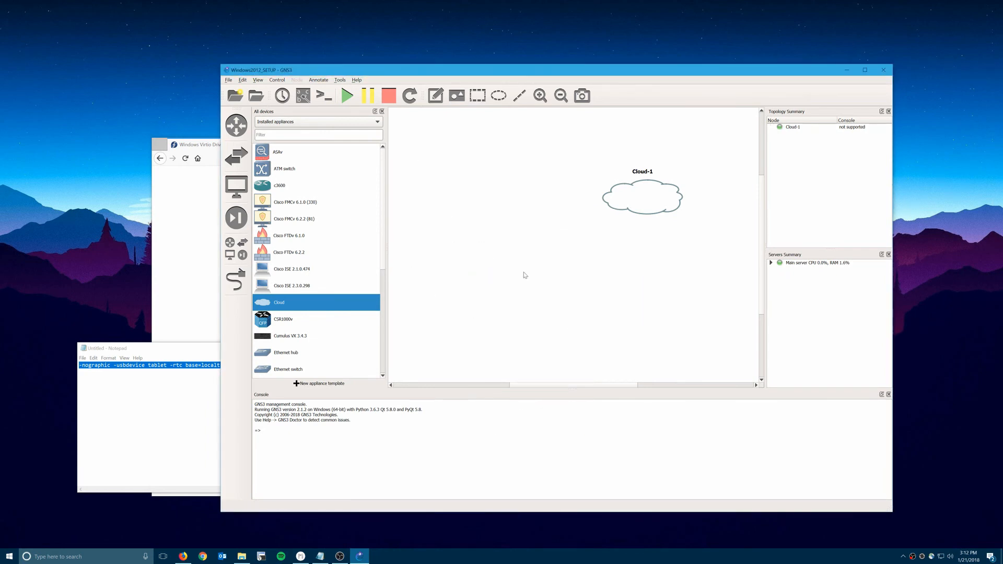
{"action": "left_click", "coordinate": [239, 81]}
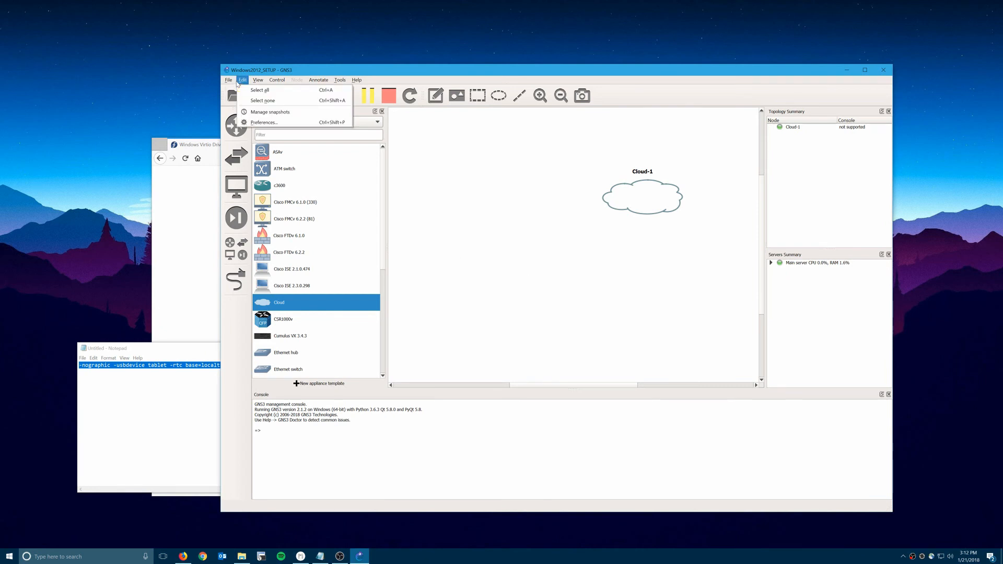
Edit the Windows 2012 R2 Example QEMU template and clear its CD/DVD installation ISO.
{"action": "left_click", "coordinate": [241, 123]}
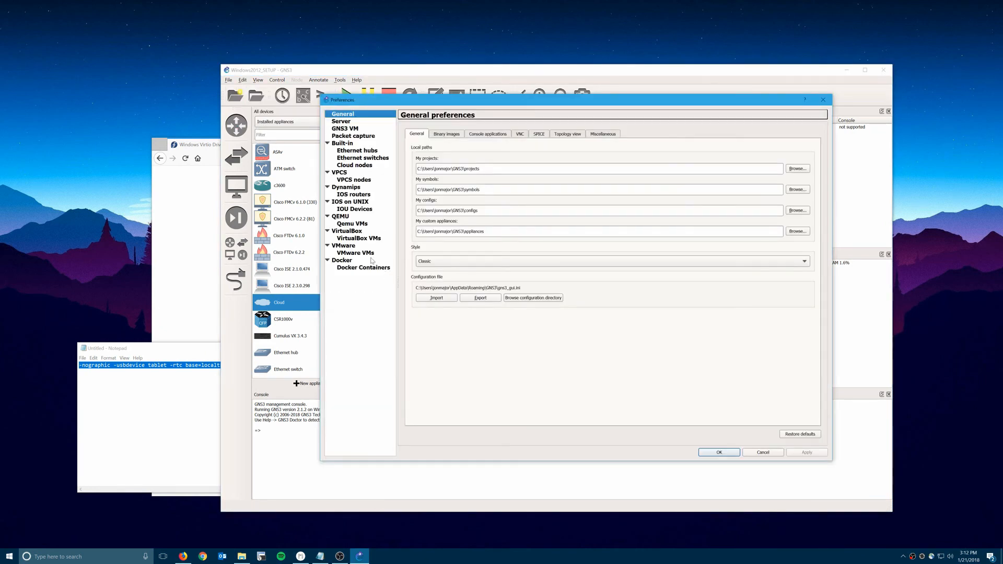
{"action": "left_click", "coordinate": [355, 224]}
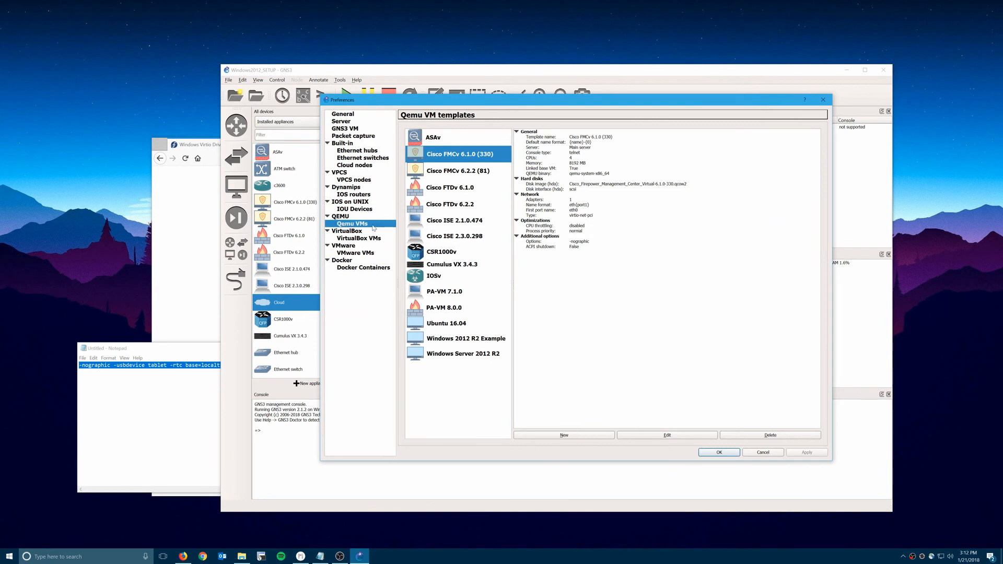
{"action": "left_click", "coordinate": [472, 339]}
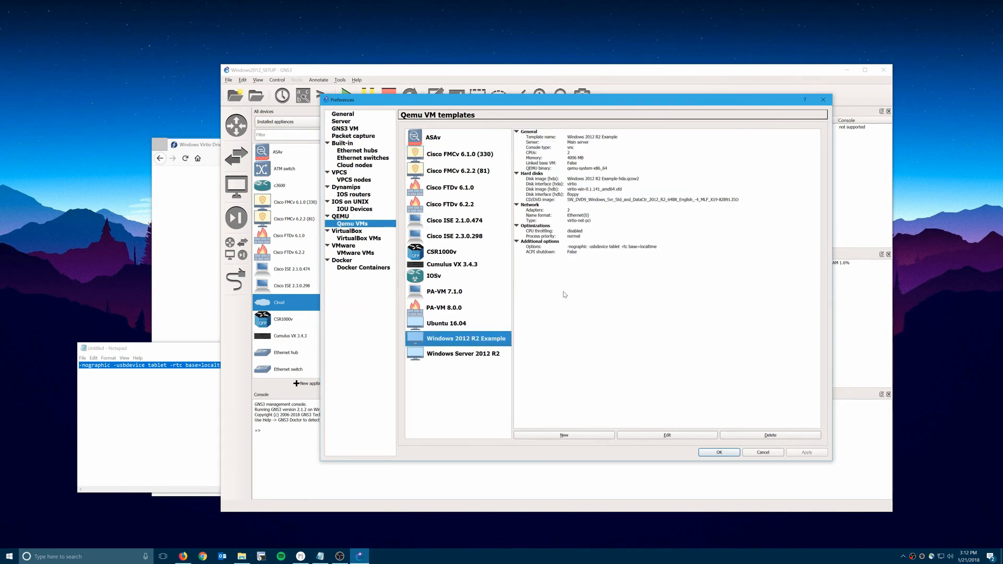
{"action": "left_click", "coordinate": [667, 435]}
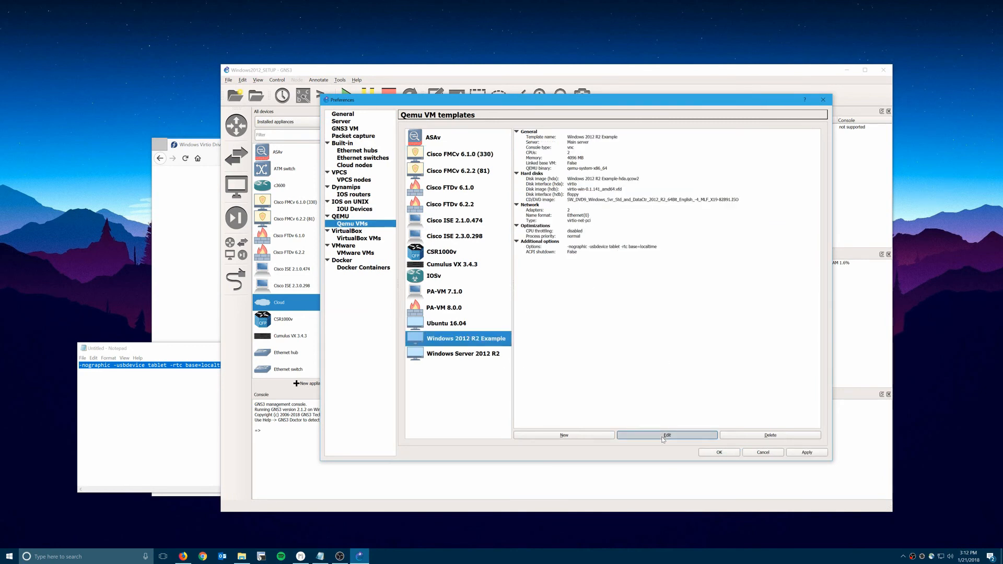
{"action": "left_click", "coordinate": [509, 186]}
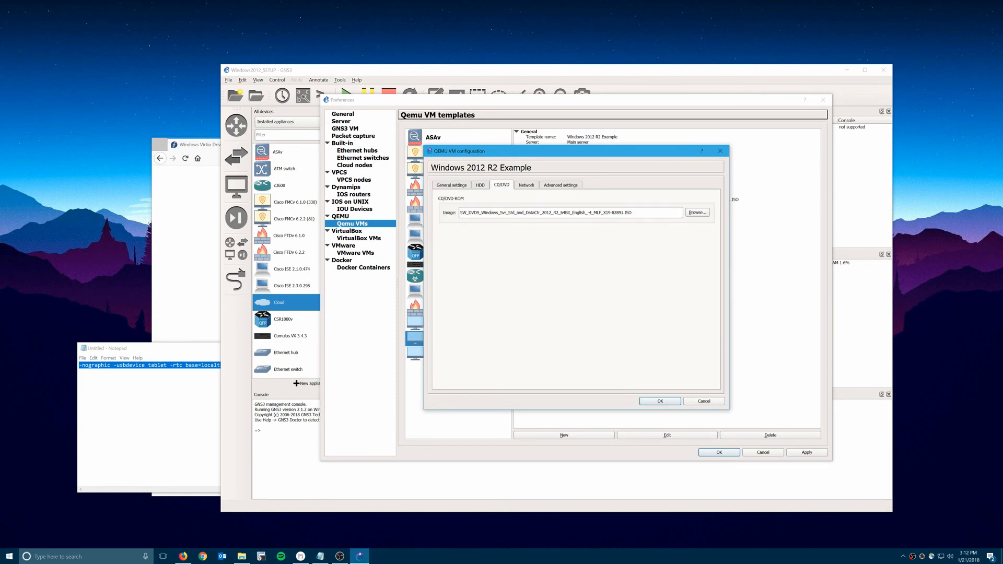
{"action": "left_click_drag", "start_coordinate": [633, 212], "coordinate": [360, 205]}
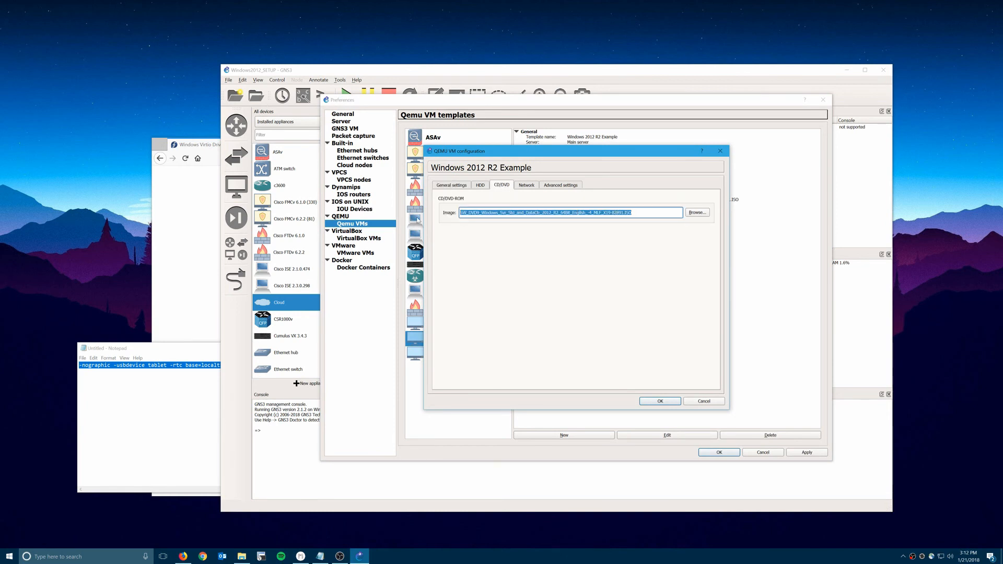
{"action": "key", "text": "BackSpace"}
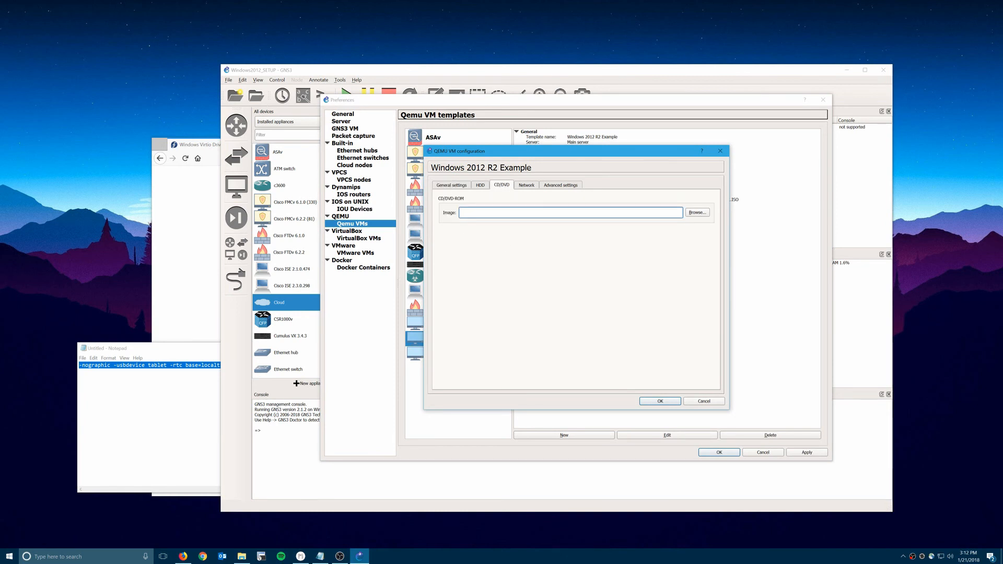
Remove the HDB virtio driver disk, tick 'Use as a linked base VM', and save the preferences.
{"action": "left_click", "coordinate": [481, 186]}
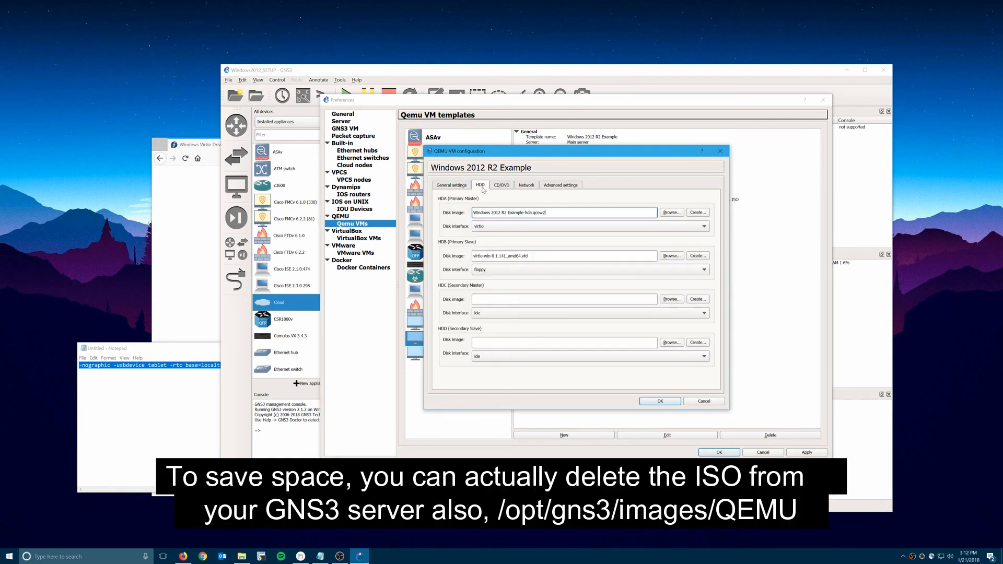
{"action": "triple_click", "coordinate": [501, 256]}
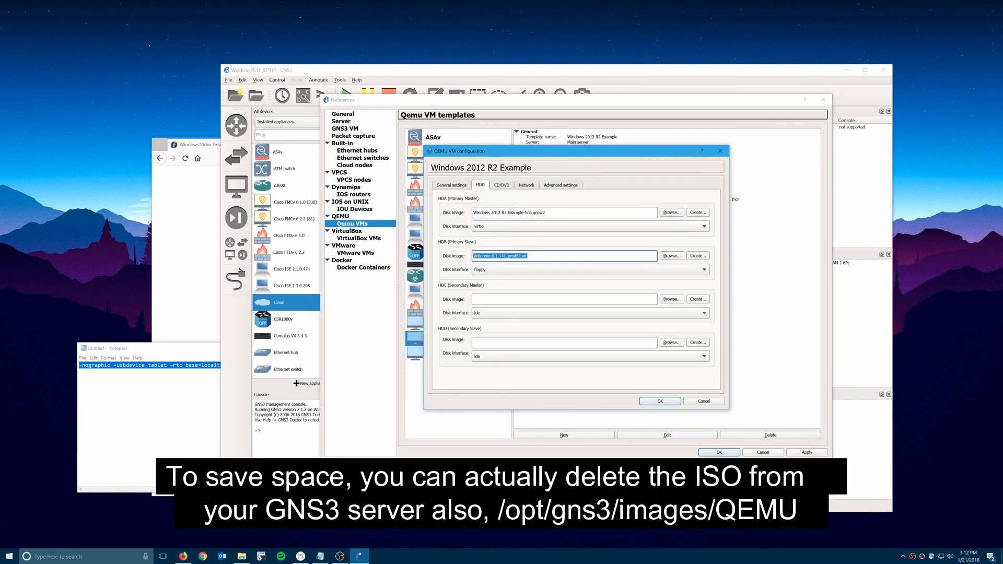
{"action": "key", "text": "BackSpace"}
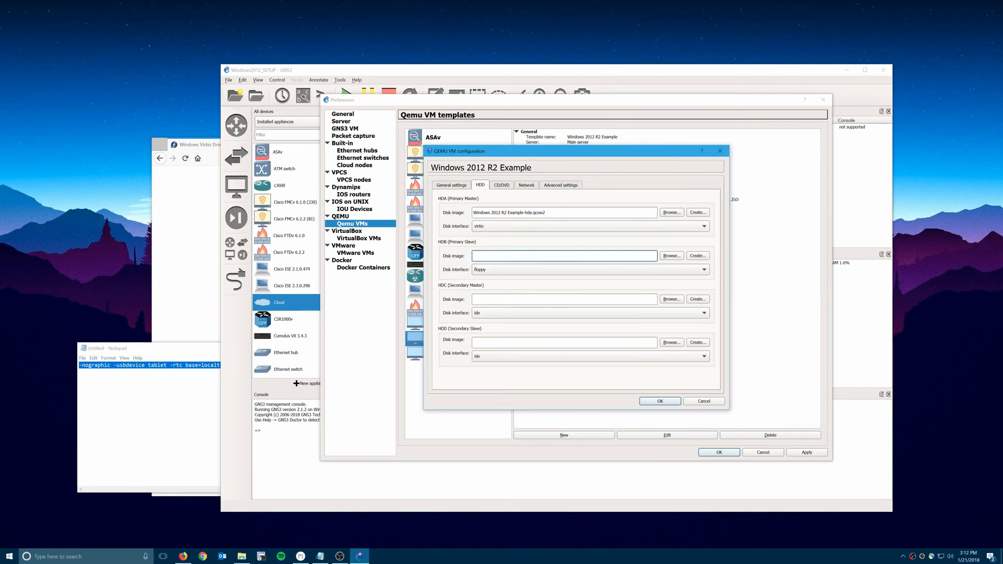
{"action": "left_click", "coordinate": [569, 186]}
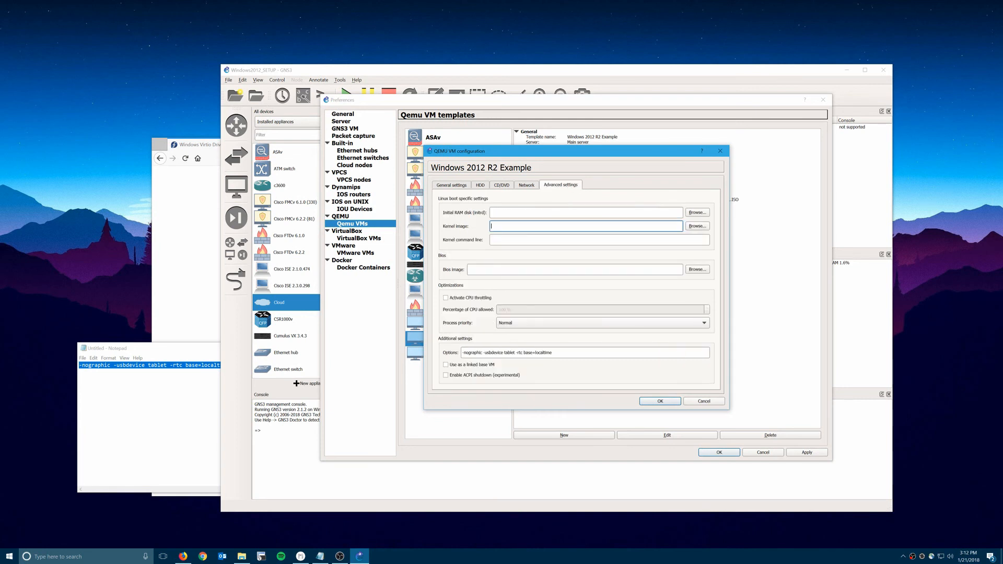
{"action": "left_click", "coordinate": [483, 366]}
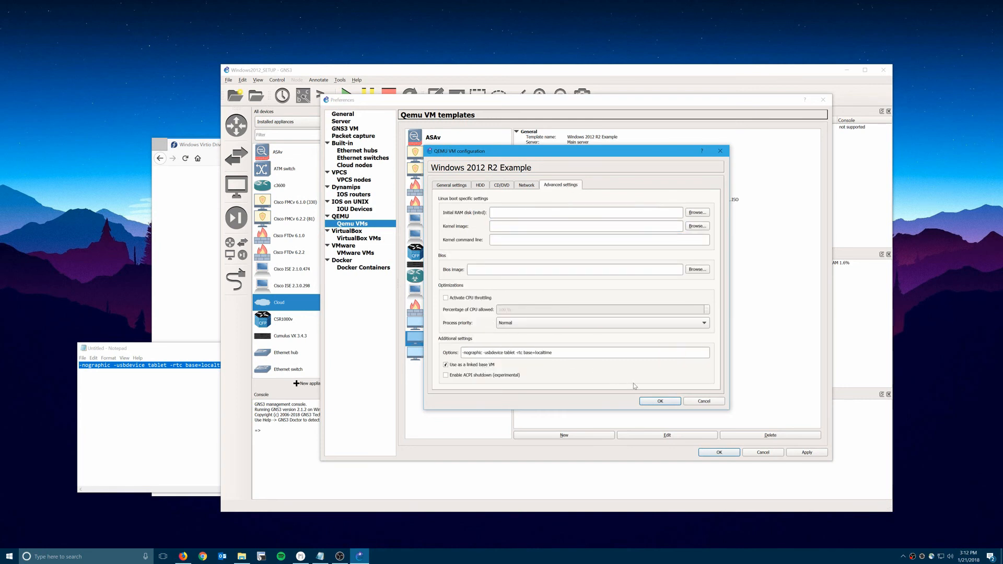
{"action": "left_click", "coordinate": [661, 401]}
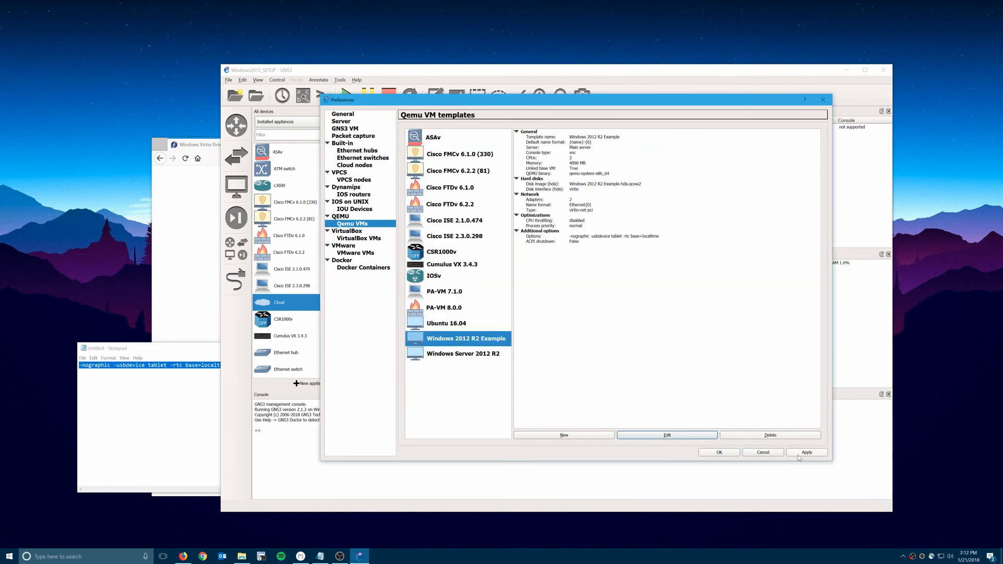
{"action": "left_click", "coordinate": [798, 454]}
{"action": "left_click", "coordinate": [719, 453]}
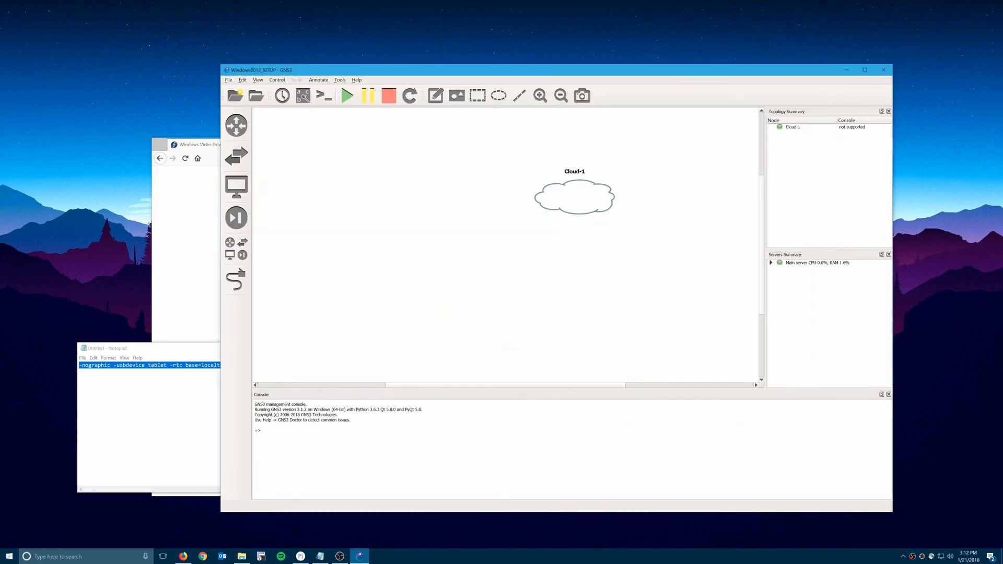
Place an Ethernet switch below the cloud and two Windows 2012 R2 Example servers on the canvas.
{"action": "left_click", "coordinate": [236, 151]}
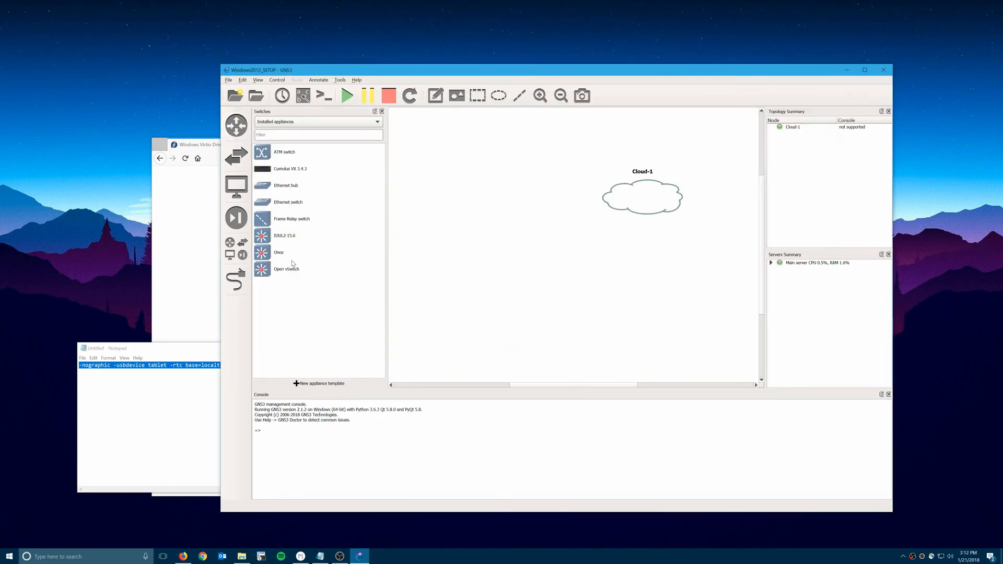
{"action": "left_click_drag", "start_coordinate": [299, 209], "coordinate": [517, 274]}
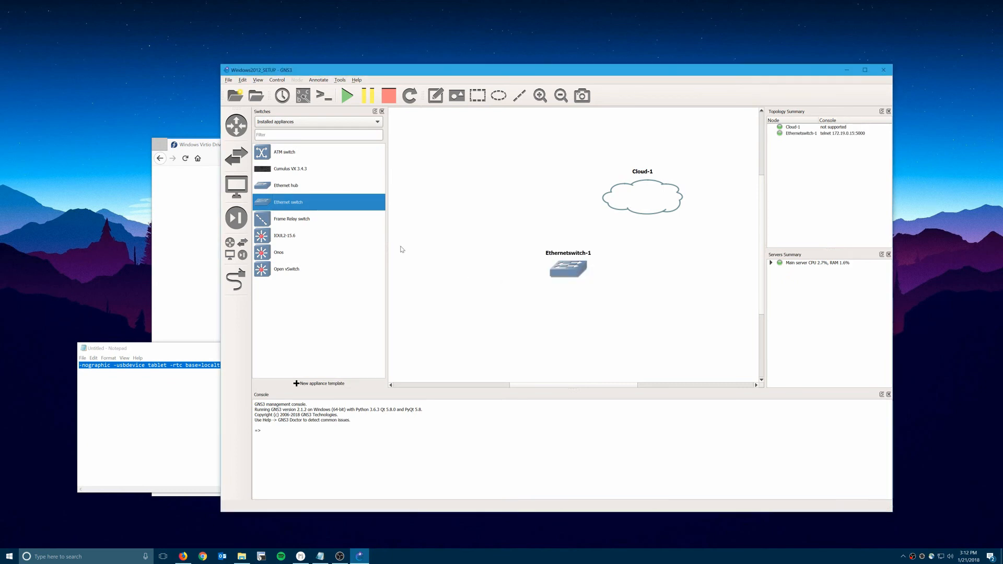
{"action": "left_click", "coordinate": [236, 186]}
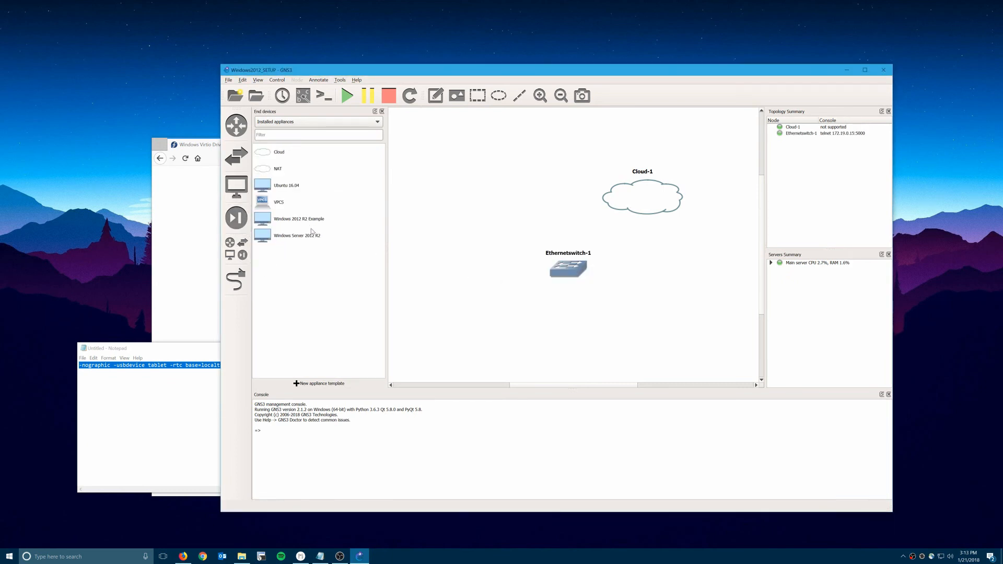
{"action": "left_click_drag", "start_coordinate": [290, 219], "coordinate": [467, 313]}
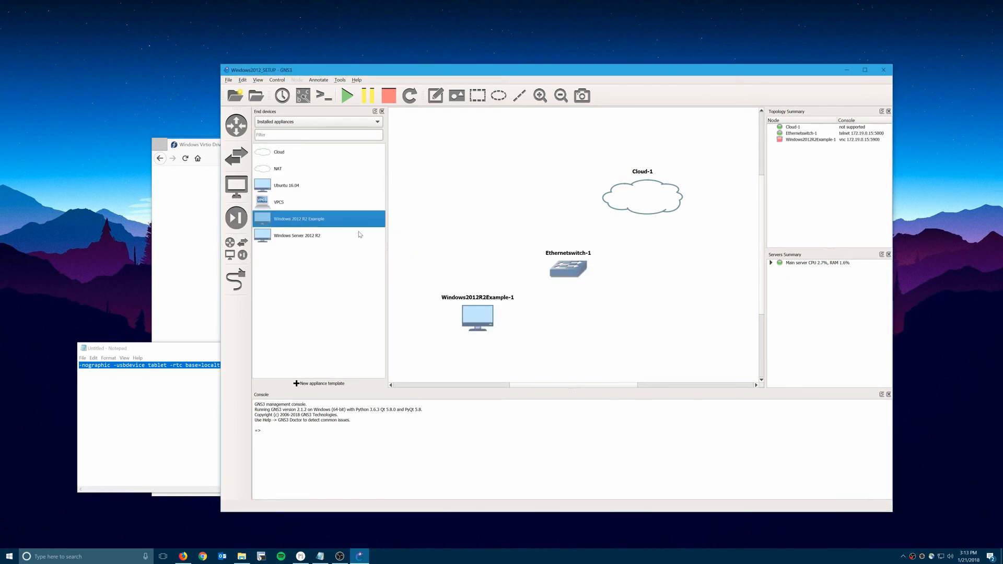
{"action": "left_click_drag", "start_coordinate": [348, 224], "coordinate": [606, 321]}
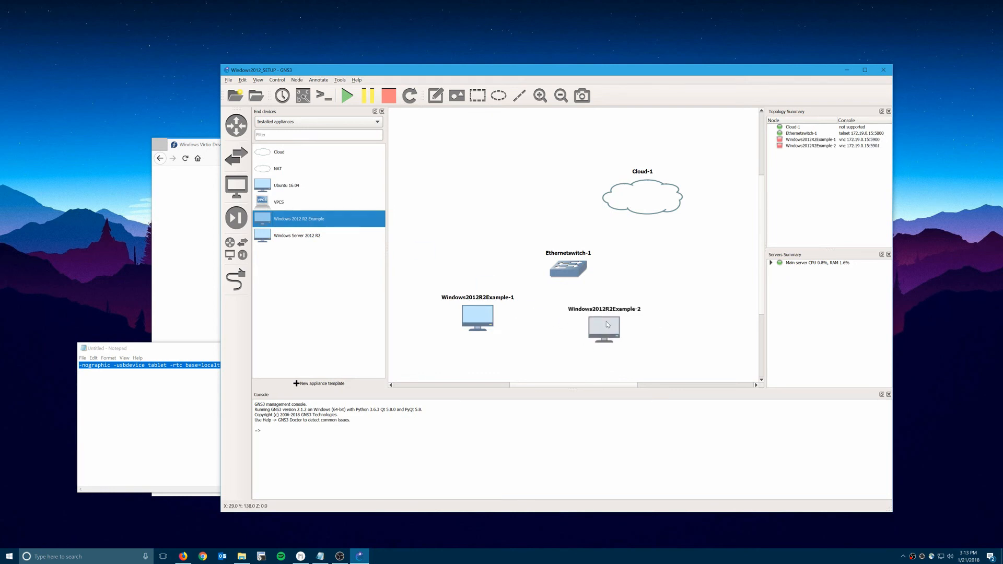
Rename the two servers to SRV-1 and SRV-2.
{"action": "right_click", "coordinate": [484, 312]}
{"action": "left_click", "coordinate": [549, 328]}
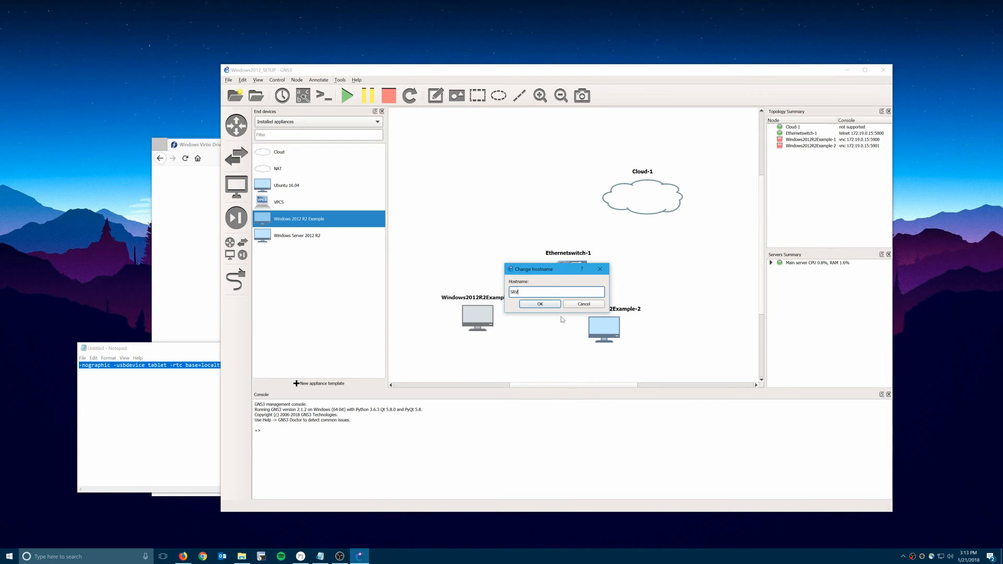
{"action": "key", "text": "Return"}
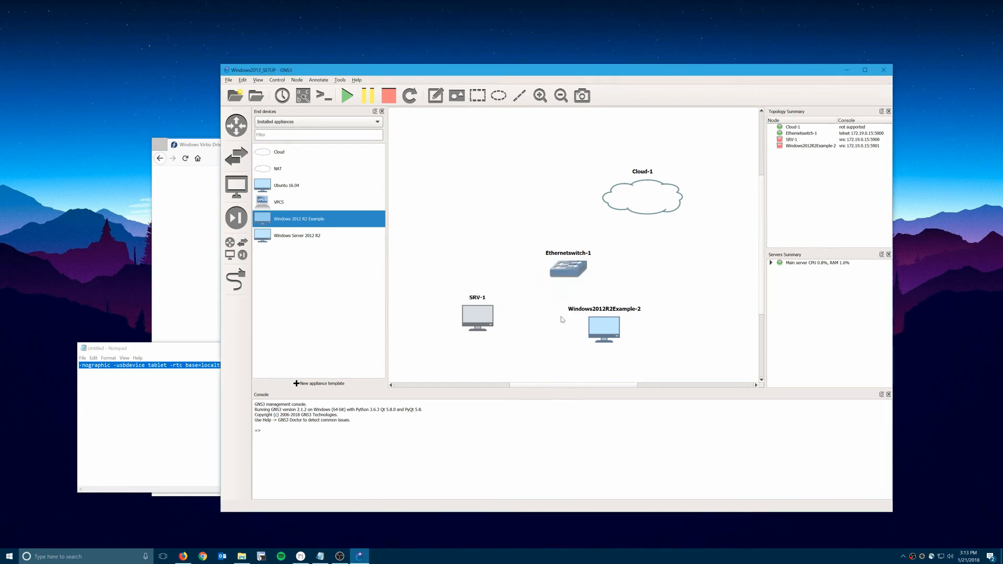
{"action": "right_click", "coordinate": [594, 332]}
{"action": "left_click", "coordinate": [620, 347]}
{"action": "type", "text": "SRV"}
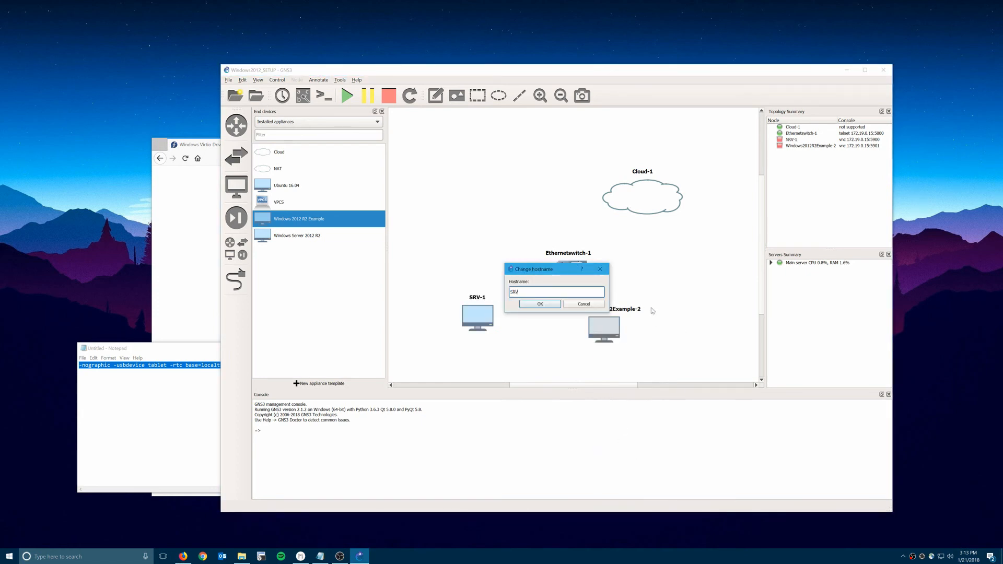
{"action": "type", "text": "-2"}
{"action": "key", "text": "Return"}
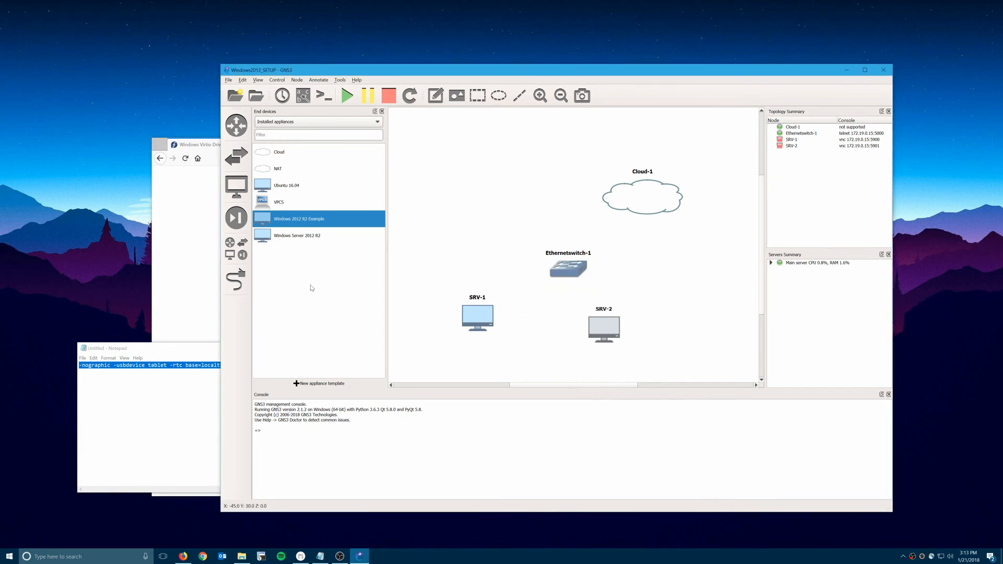
Link SRV-1's Ethernet0 to switch port Ethernet0 and SRV-2 to switch port Ethernet1.
{"action": "left_click", "coordinate": [241, 278]}
{"action": "left_click", "coordinate": [472, 314]}
{"action": "left_click", "coordinate": [483, 317]}
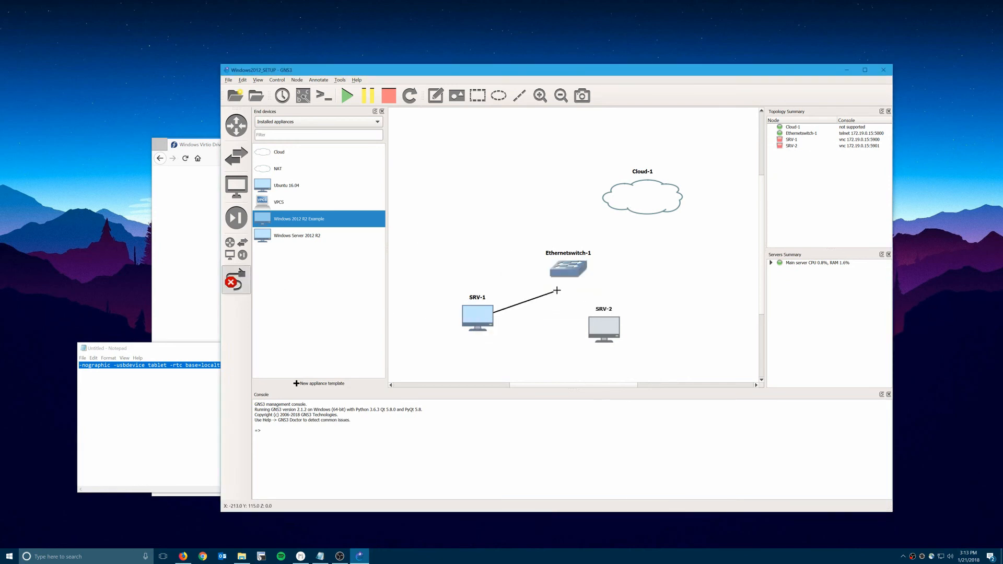
{"action": "left_click", "coordinate": [573, 270]}
{"action": "left_click", "coordinate": [594, 271]}
{"action": "left_click", "coordinate": [601, 326]}
{"action": "left_click", "coordinate": [621, 334]}
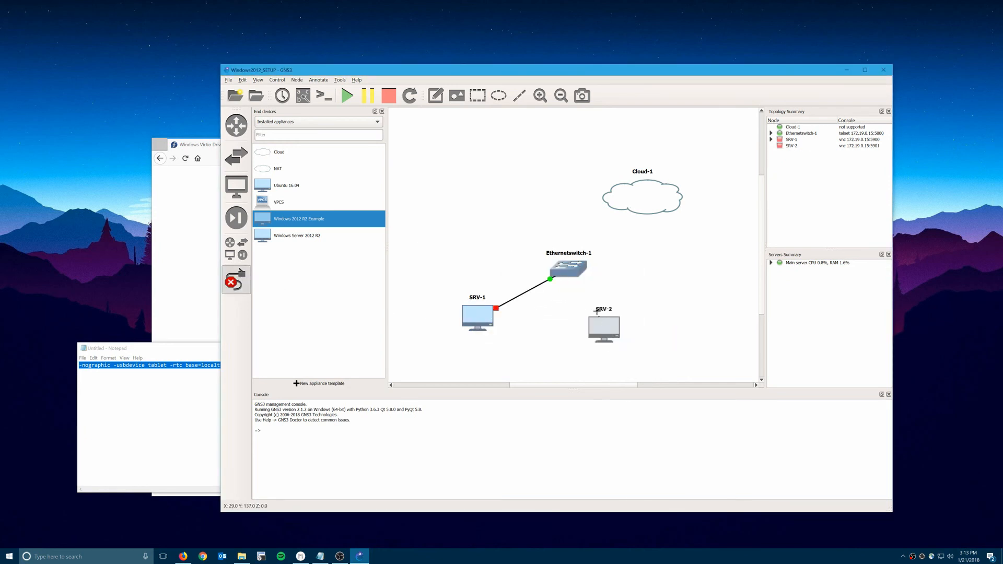
{"action": "left_click", "coordinate": [573, 270]}
{"action": "left_click", "coordinate": [590, 281]}
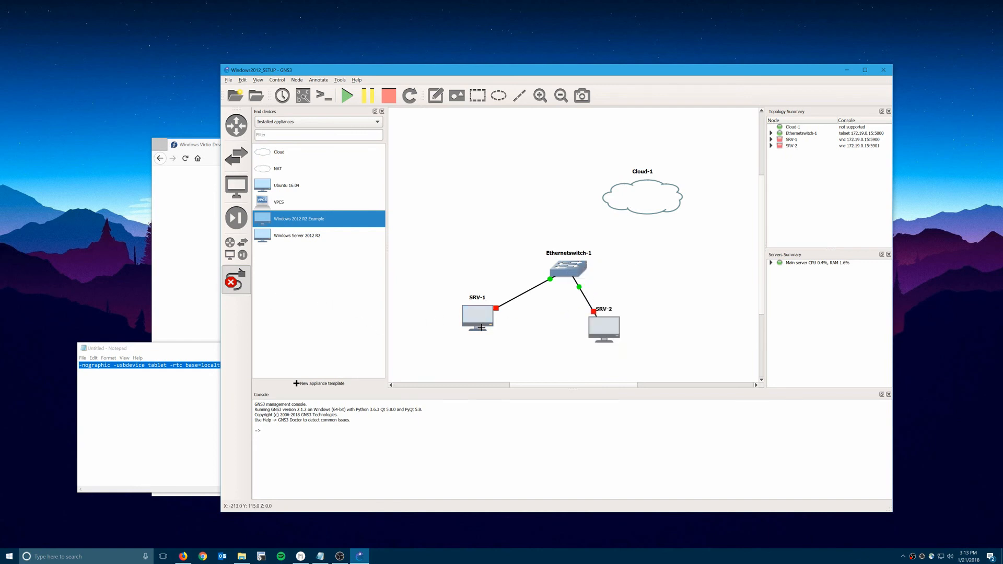
Link SRV-1's Ethernet1 to Cloud-1, then move Cloud-1 above SRV-1.
{"action": "left_click", "coordinate": [485, 310]}
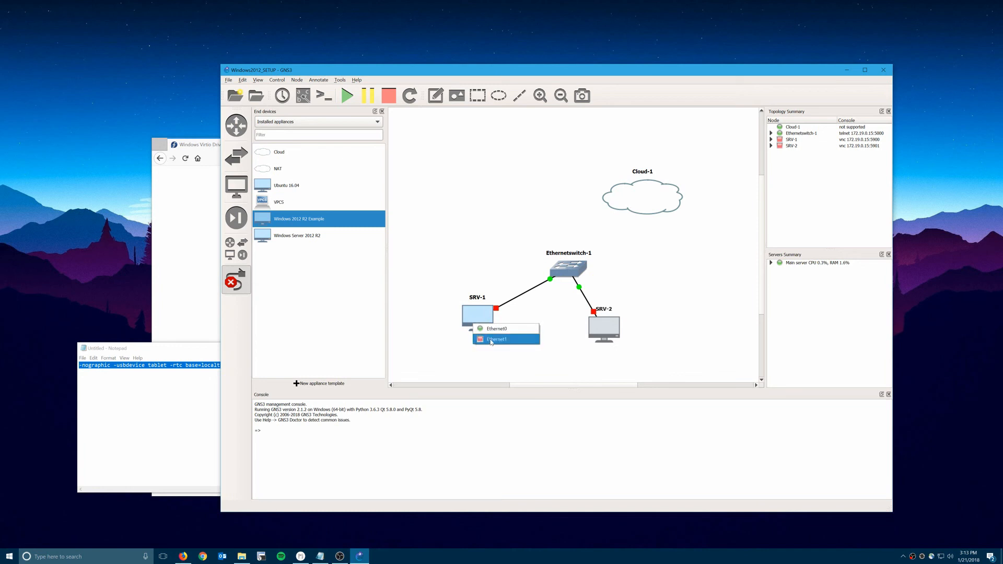
{"action": "left_click", "coordinate": [491, 339]}
{"action": "left_click", "coordinate": [657, 195]}
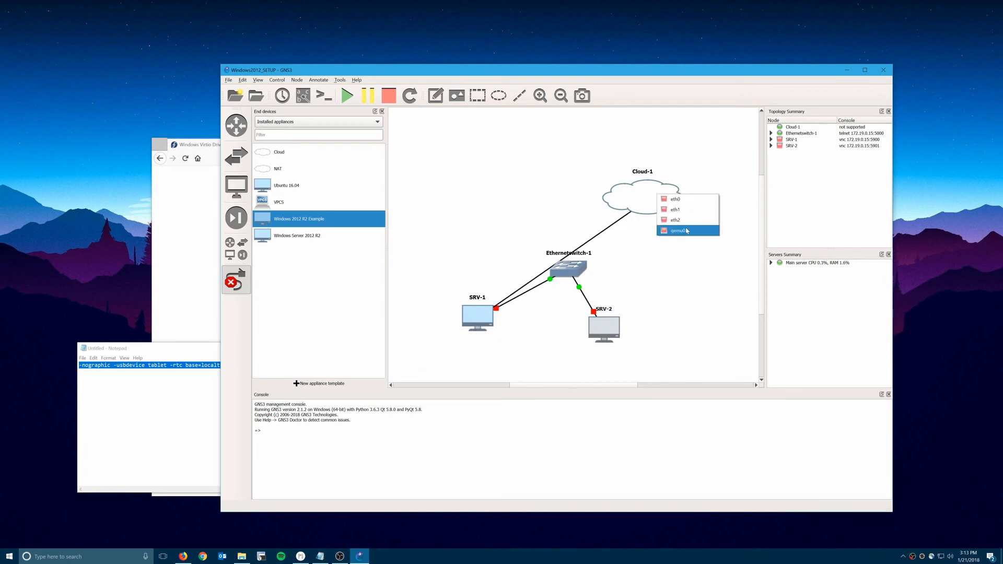
{"action": "left_click", "coordinate": [679, 230]}
{"action": "left_click", "coordinate": [236, 281]}
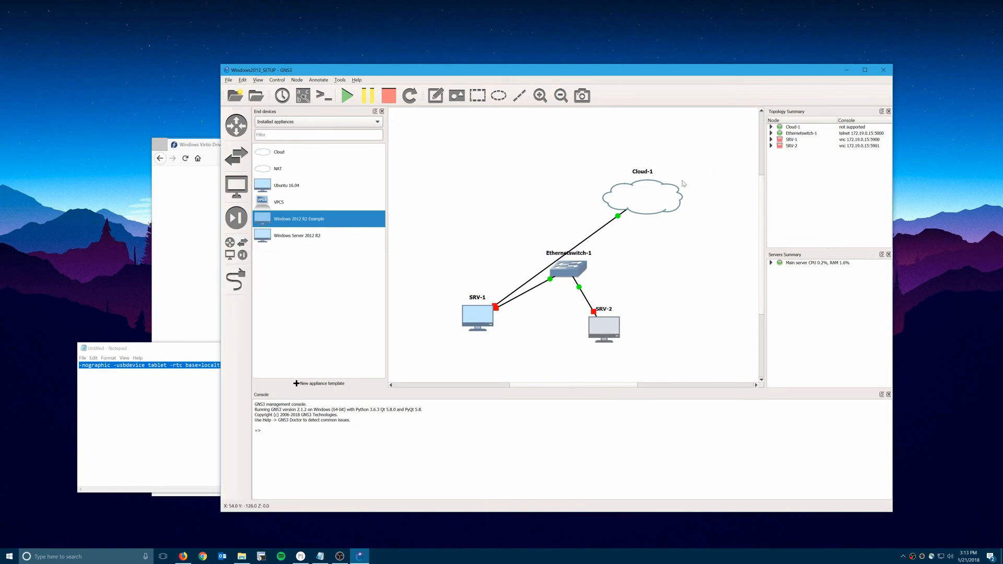
{"action": "left_click_drag", "start_coordinate": [667, 193], "coordinate": [343, 174]}
Start all nodes and open SRV-1 and SRV-2 TightVNC consoles side by side.
{"action": "left_click", "coordinate": [347, 96]}
{"action": "double_click", "coordinate": [477, 316]}
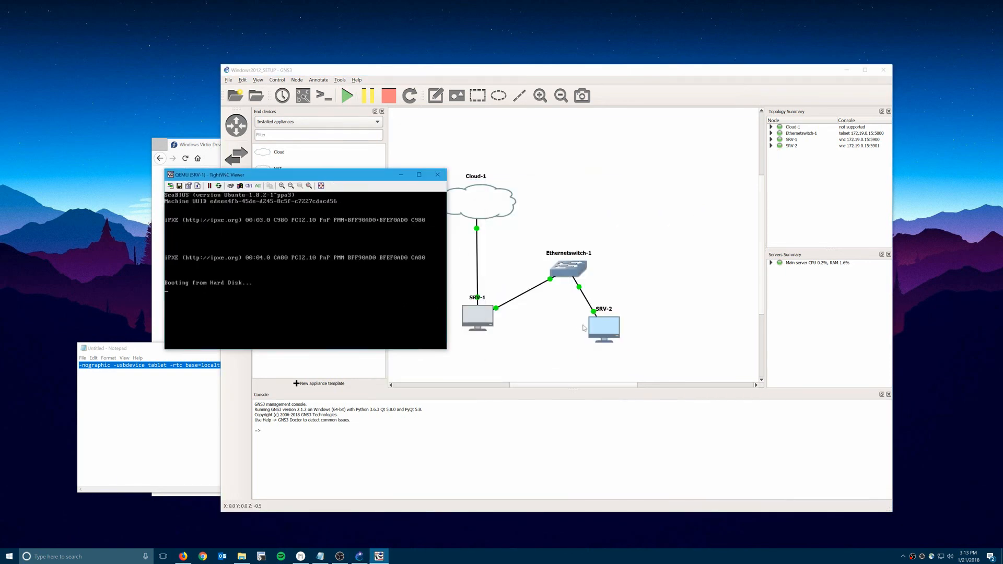
{"action": "left_click_drag", "start_coordinate": [492, 120], "coordinate": [266, 118]}
{"action": "double_click", "coordinate": [607, 326]}
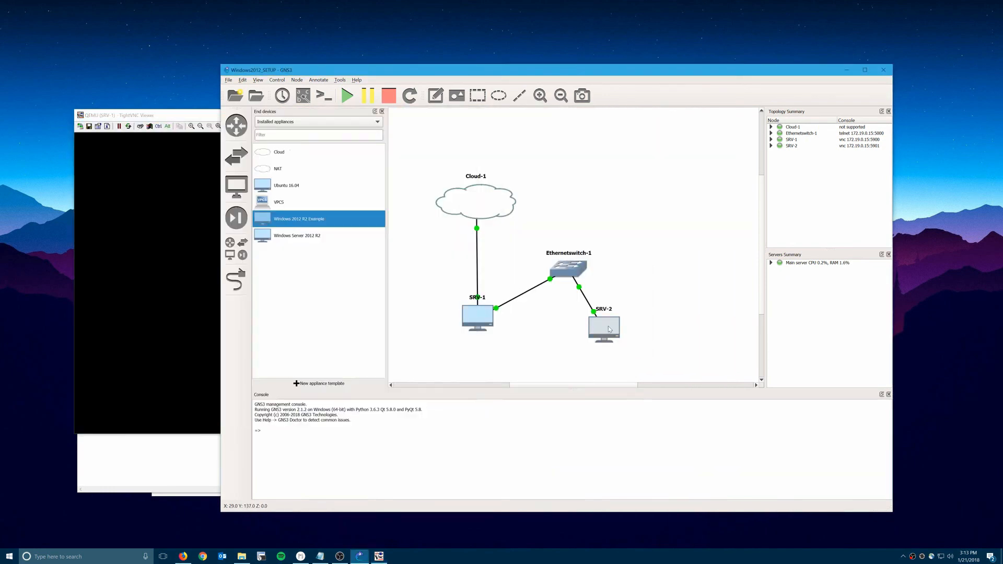
{"action": "left_click", "coordinate": [157, 114]}
{"action": "left_click_drag", "start_coordinate": [553, 120], "coordinate": [738, 119]}
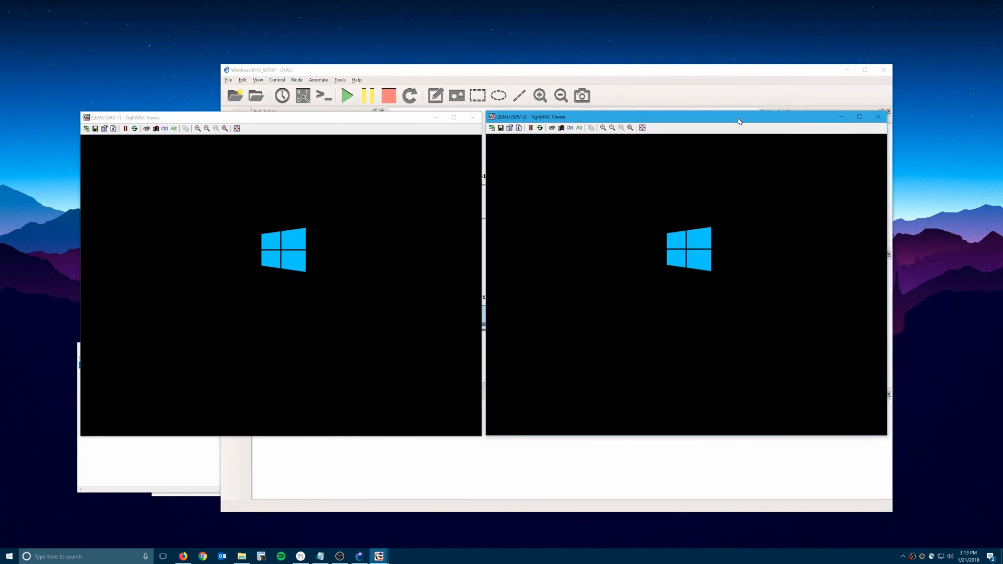
{"action": "left_click", "coordinate": [412, 135]}
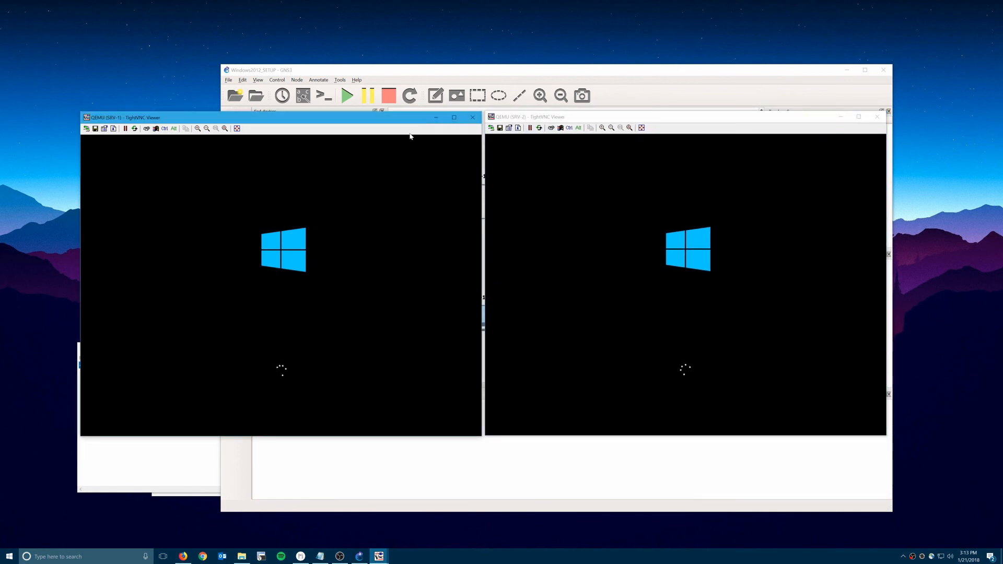
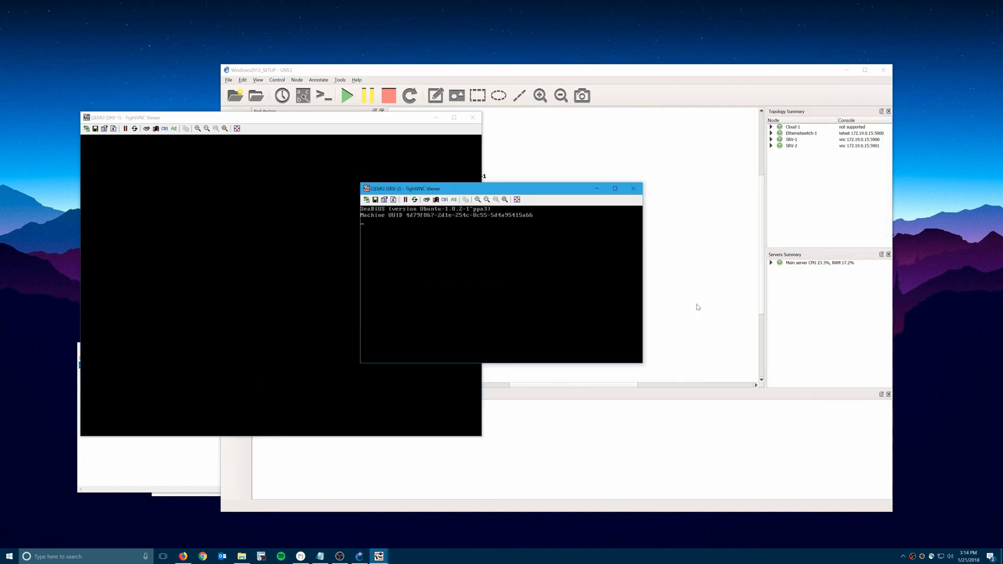
Place the SRV-2 console on the right and SRV-1 on the left, leaving SRV-2 focused.
{"action": "left_click_drag", "start_coordinate": [518, 127], "coordinate": [706, 122]}
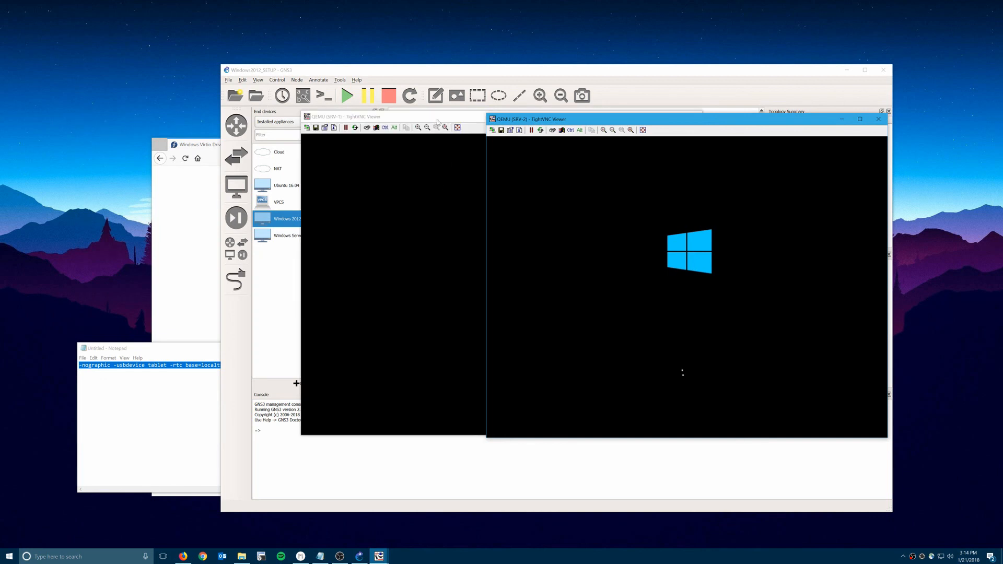
{"action": "left_click_drag", "start_coordinate": [438, 121], "coordinate": [215, 120]}
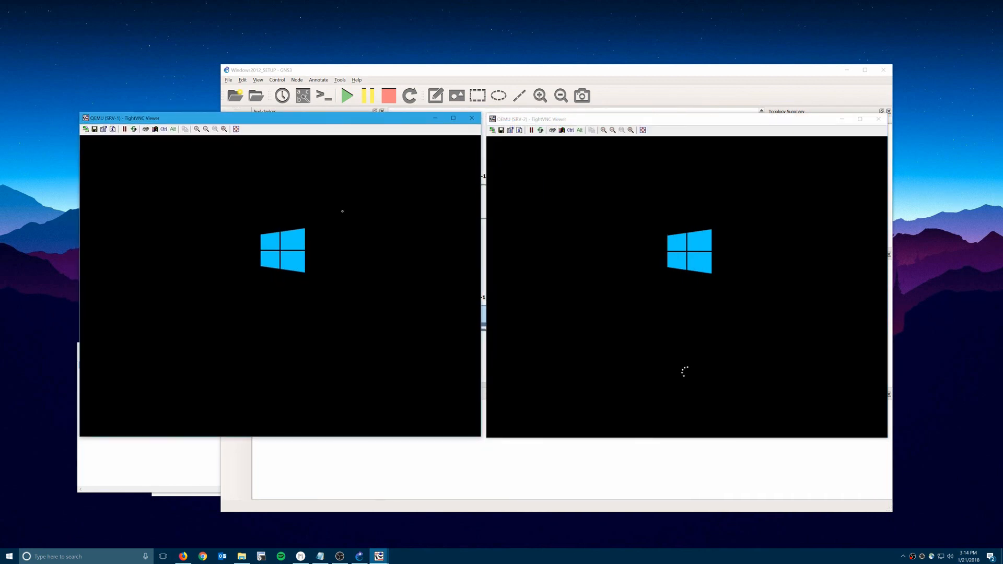
{"action": "left_click", "coordinate": [674, 363]}
{"action": "left_click", "coordinate": [453, 309]}
{"action": "left_click", "coordinate": [616, 308]}
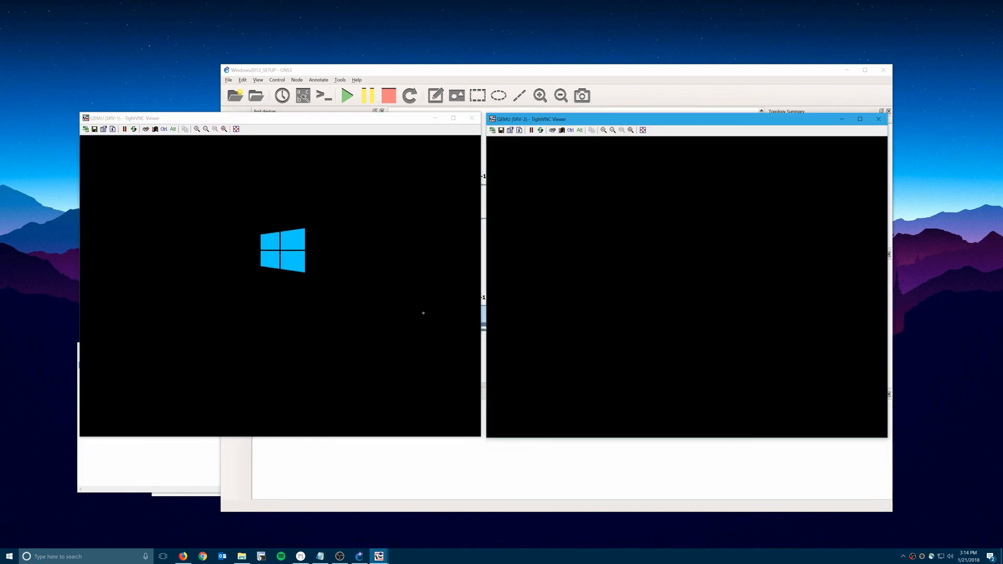
{"action": "left_click", "coordinate": [423, 313]}
{"action": "left_click", "coordinate": [645, 297]}
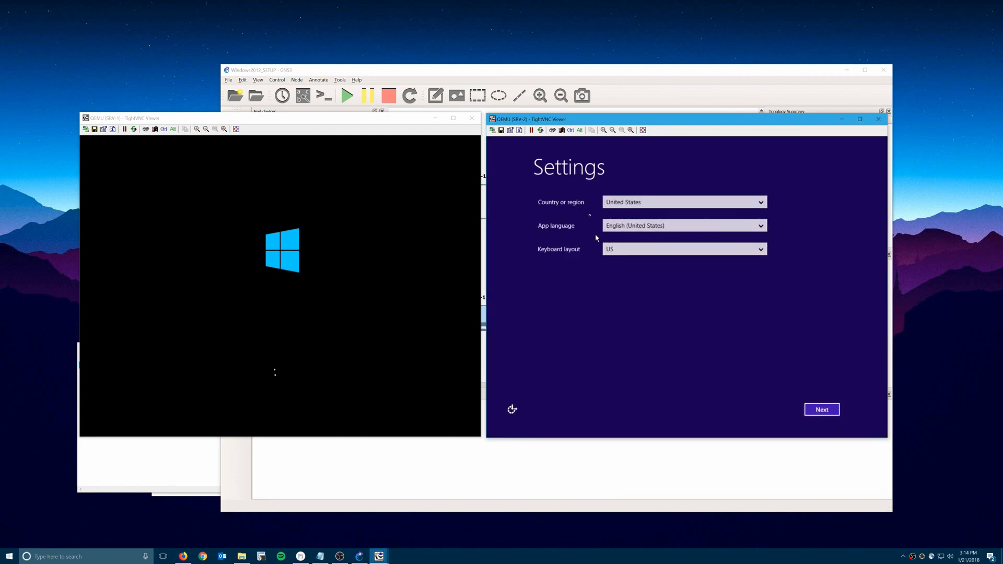
Finish SRV-2's first-boot setup: accept defaults and license, and set the Administrator password.
{"action": "left_click", "coordinate": [816, 416]}
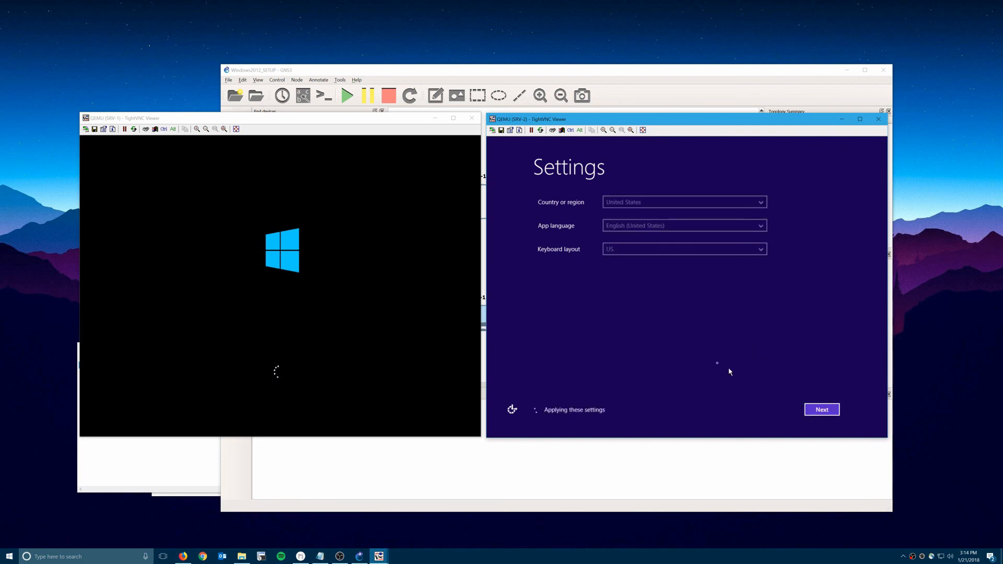
{"action": "left_click", "coordinate": [815, 409]}
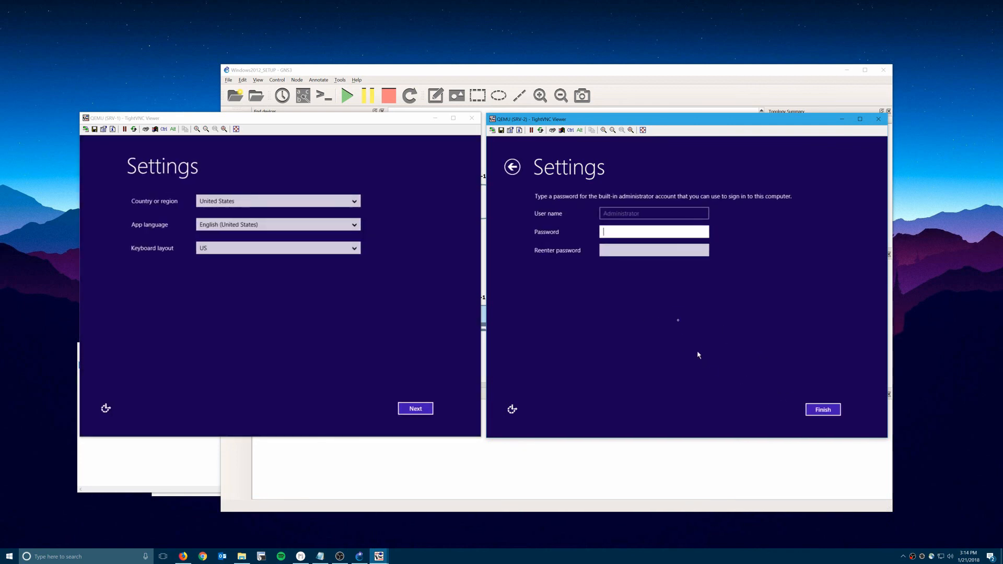
{"action": "type", "text": "Pa"}
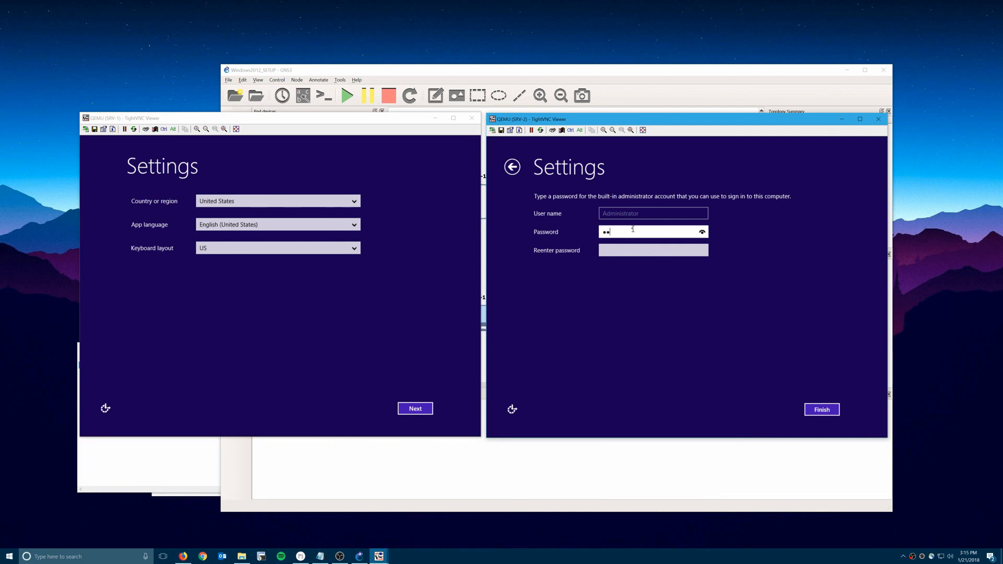
{"action": "type", "text": "••••••"}
{"action": "key", "text": "Tab"}
{"action": "type", "text": "•"}
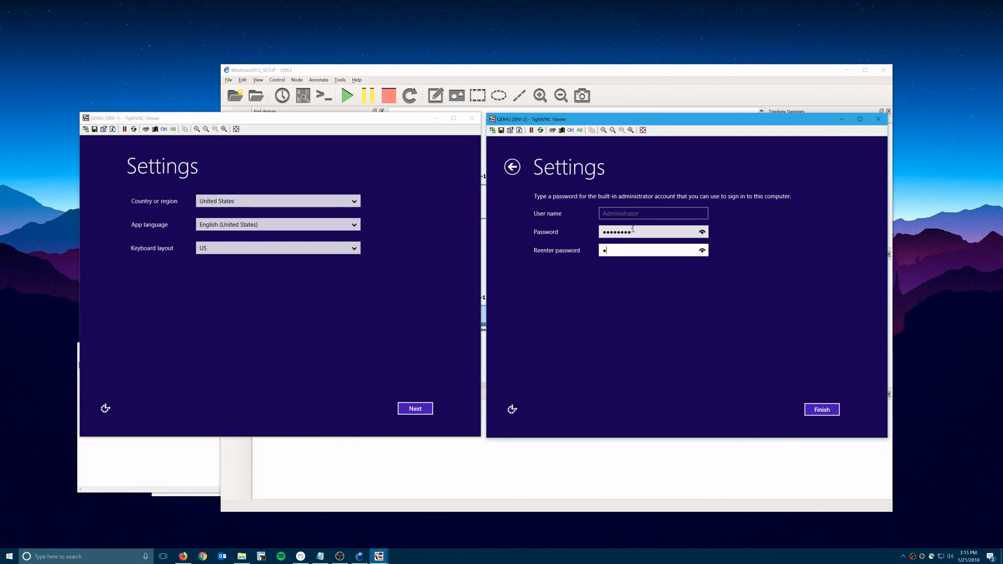
{"action": "key", "text": "Return"}
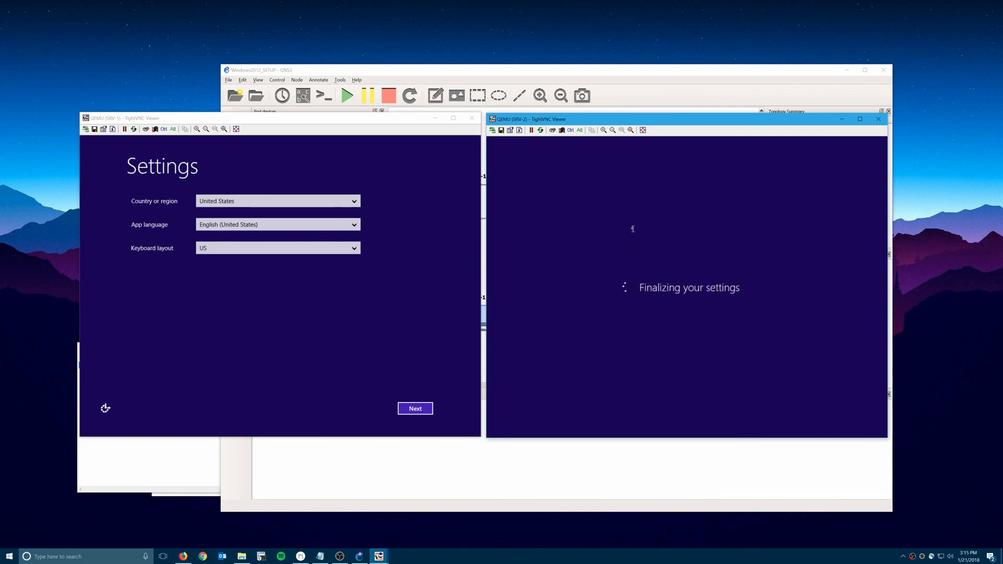
Finish SRV-1's first-boot setup the same way with the Administrator password.
{"action": "left_click", "coordinate": [405, 410]}
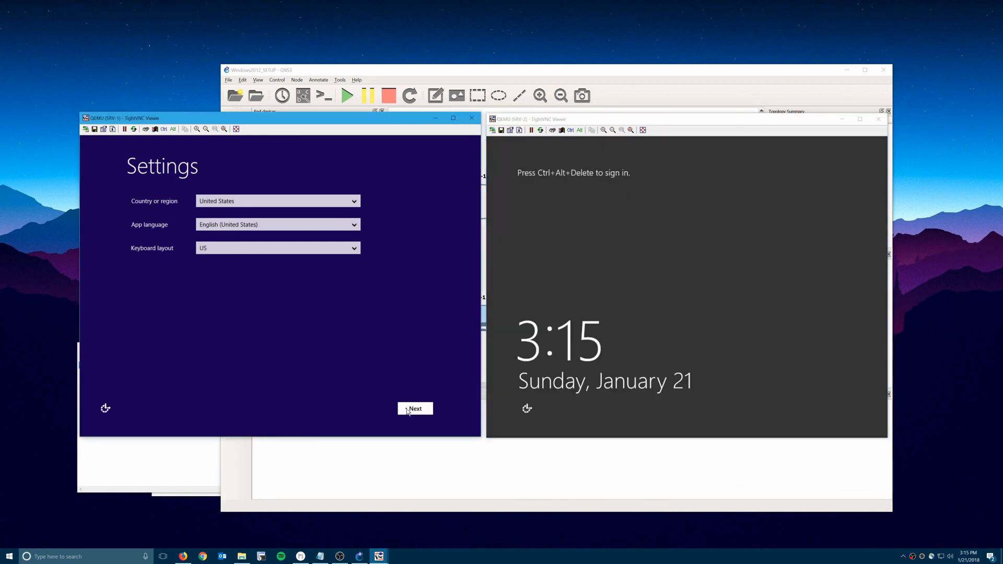
{"action": "left_click", "coordinate": [411, 411]}
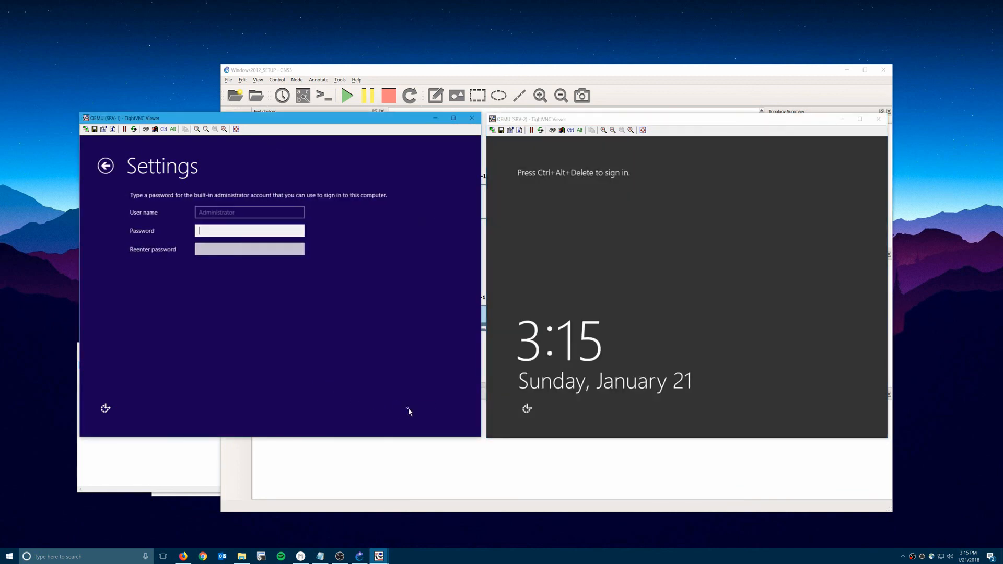
{"action": "type", "text": "•"}
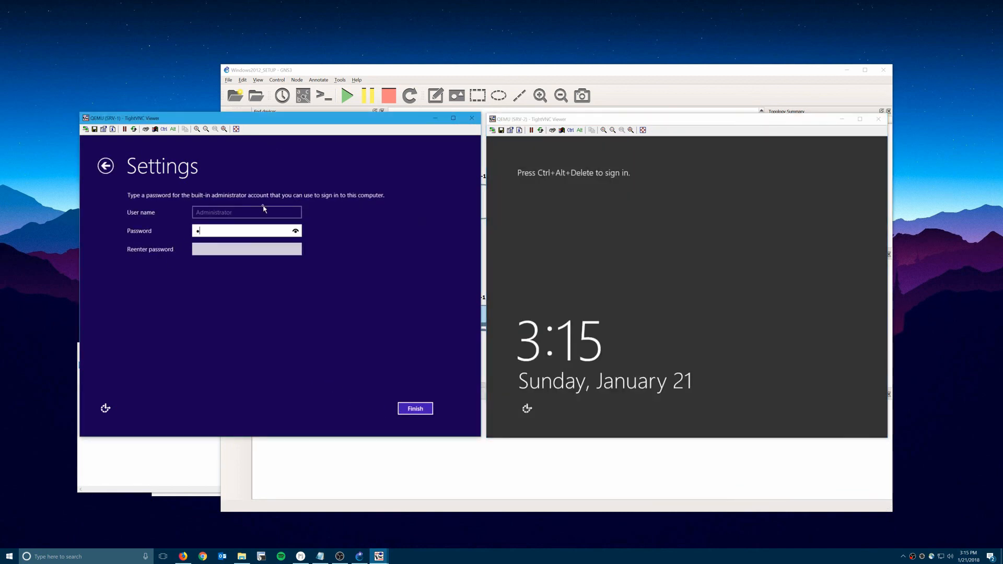
{"action": "type", "text": "•••••••"}
{"action": "key", "text": "Tab"}
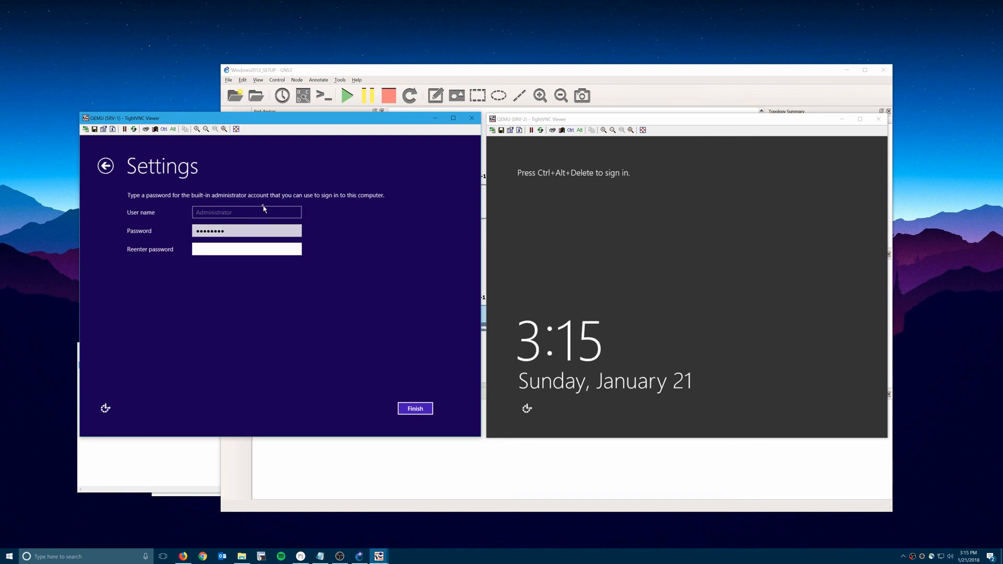
{"action": "type", "text": "••••••••"}
{"action": "key", "text": "Return"}
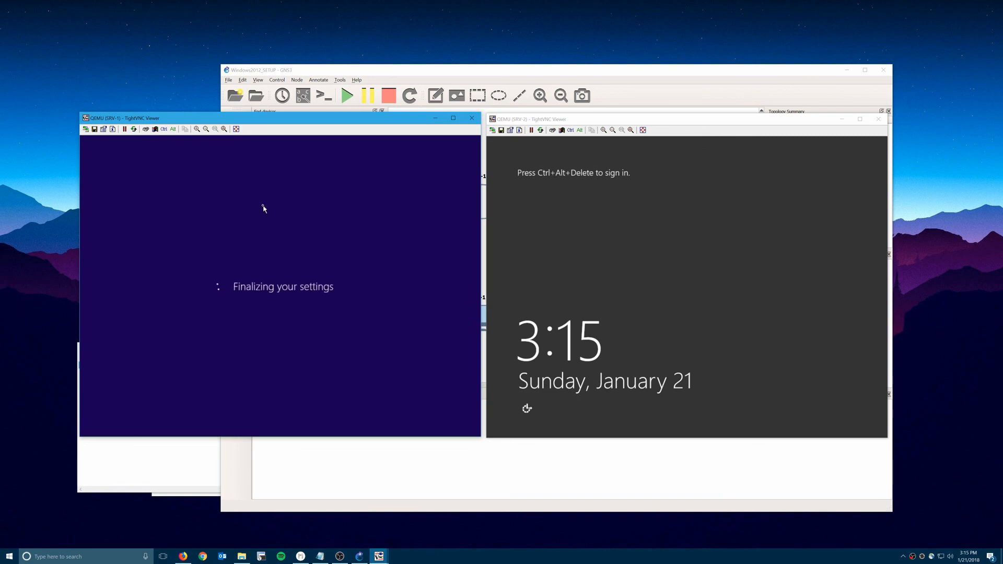
Sign in as Administrator on SRV-2, then on SRV-1, and refocus SRV-2.
{"action": "left_click", "coordinate": [543, 139]}
{"action": "left_click", "coordinate": [552, 130]}
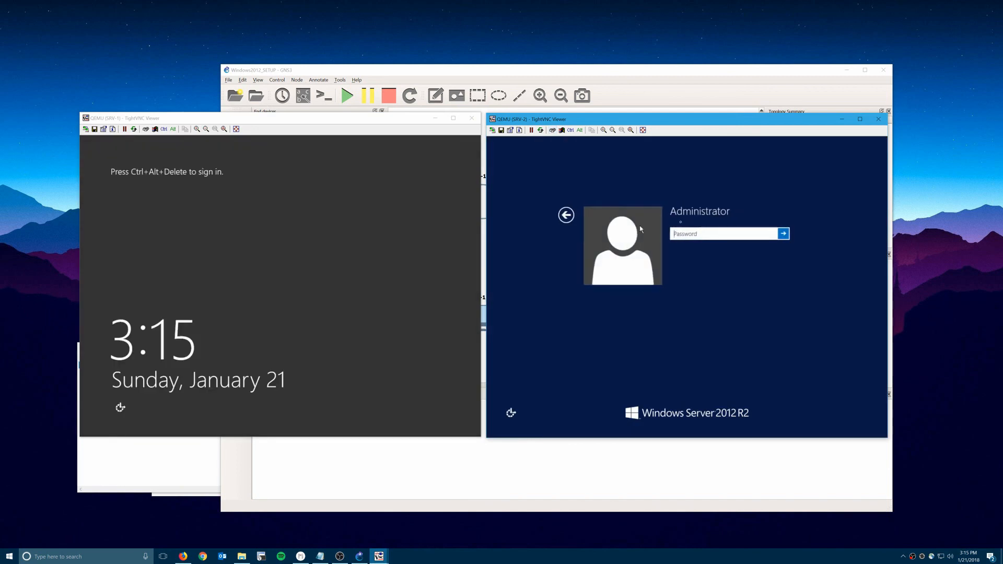
{"action": "type", "text": "••••••••"}
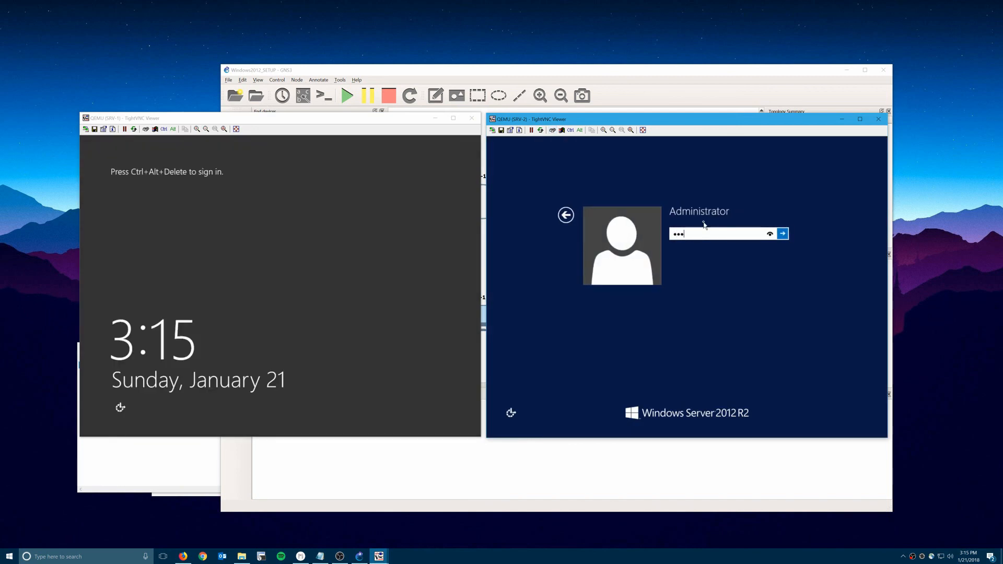
{"action": "key", "text": "Return"}
{"action": "left_click", "coordinate": [233, 234]}
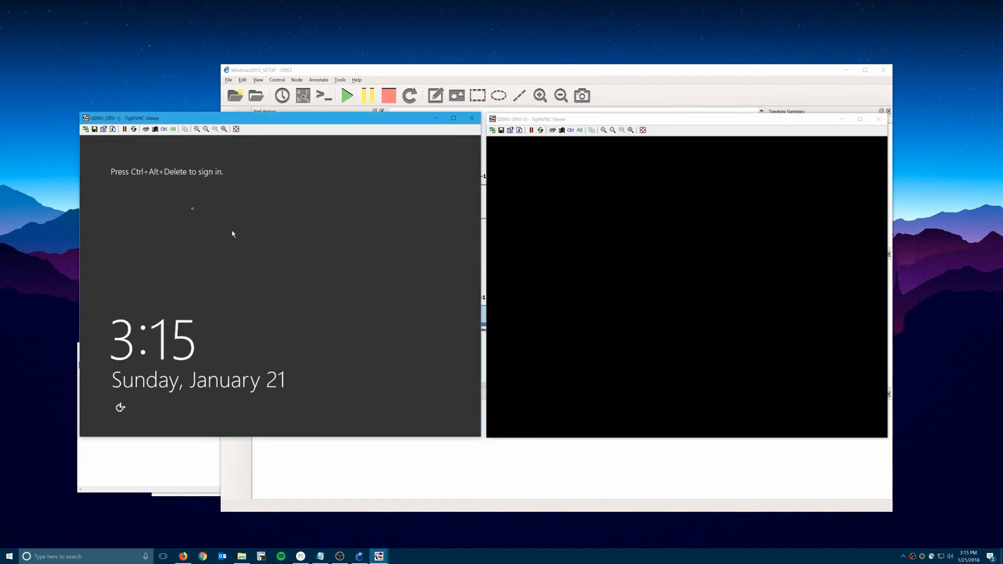
{"action": "left_click", "coordinate": [146, 129]}
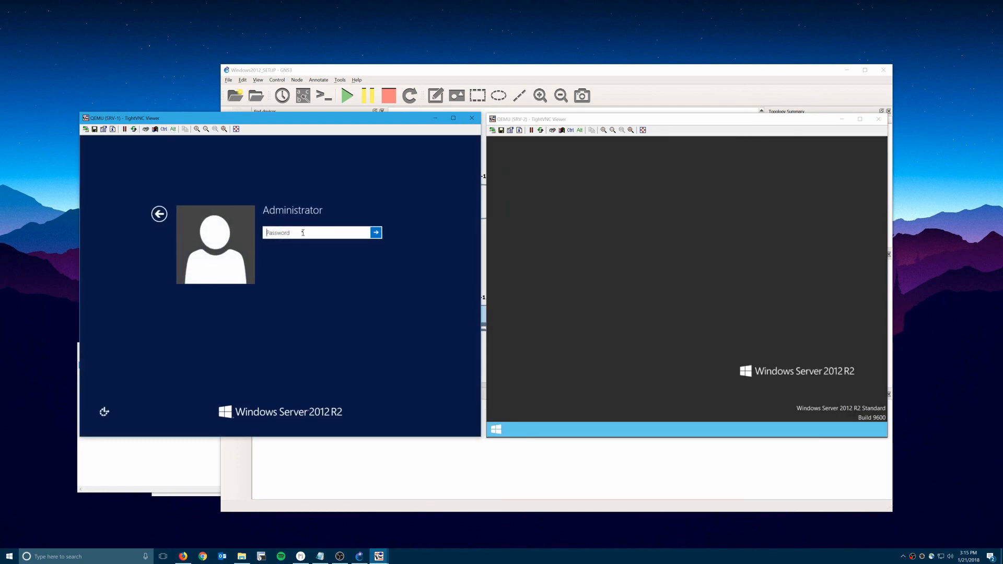
{"action": "type", "text": "••••"}
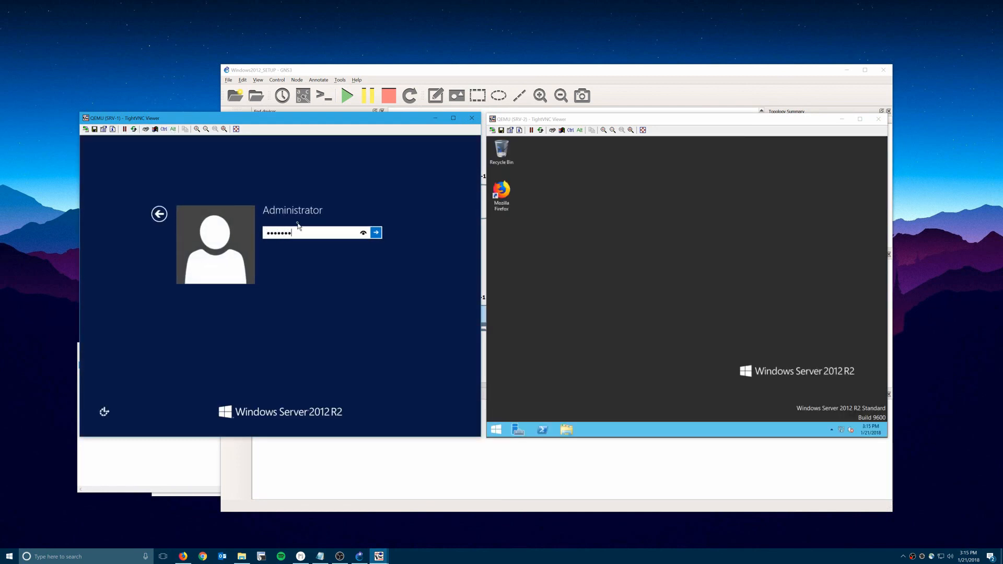
{"action": "type", "text": "•••"}
{"action": "key", "text": "Return"}
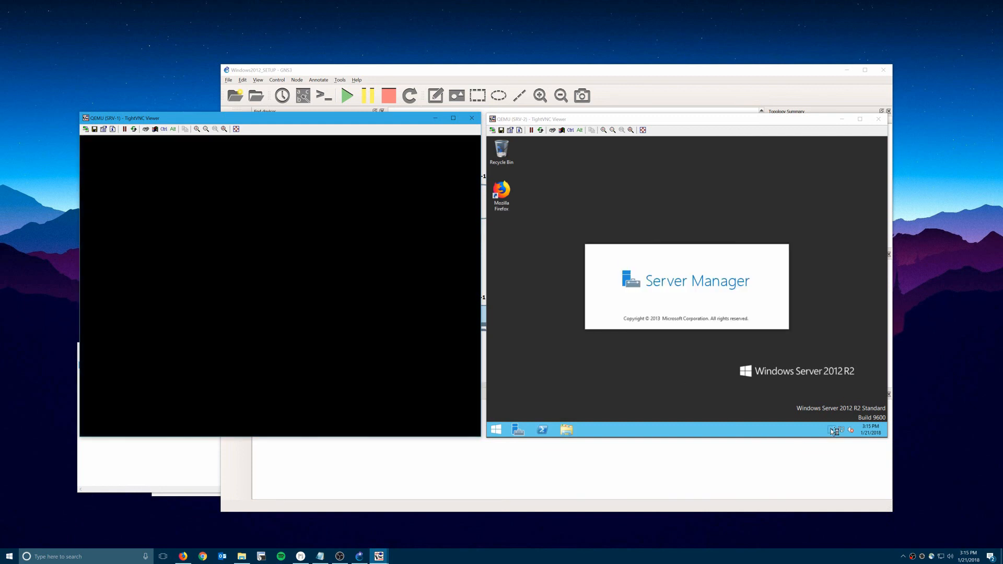
{"action": "left_click", "coordinate": [834, 431]}
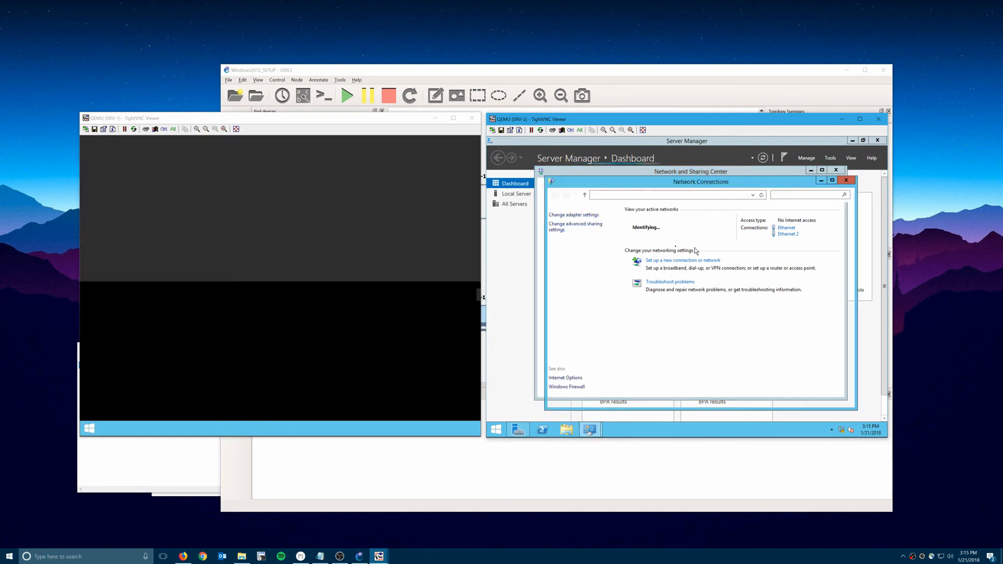
Set SRV-2's Ethernet IPv4 to static 192.168.10.12, mask 255.255.255.0; open SRV-1's Network and Sharing Center.
{"action": "right_click", "coordinate": [619, 232]}
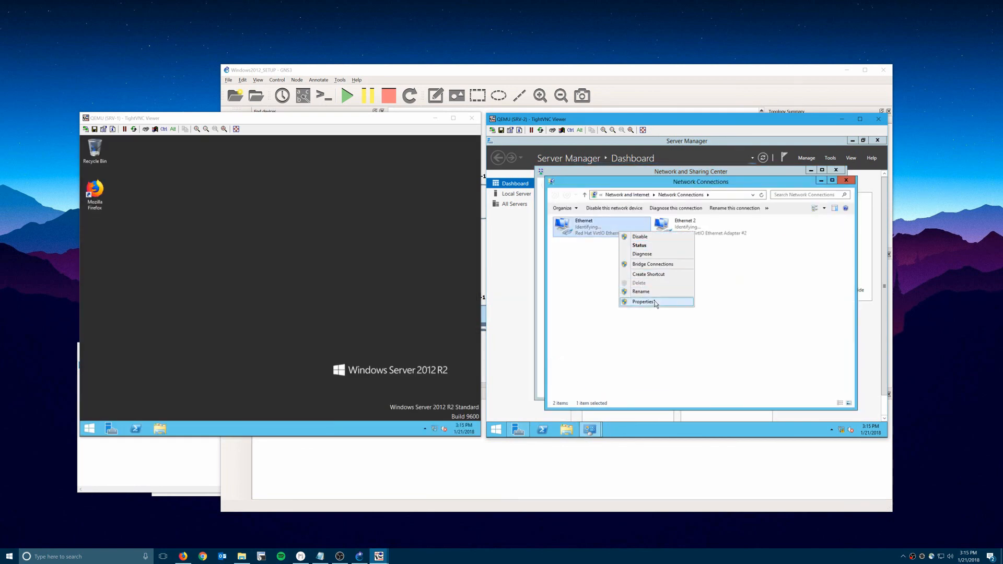
{"action": "left_click", "coordinate": [655, 302]}
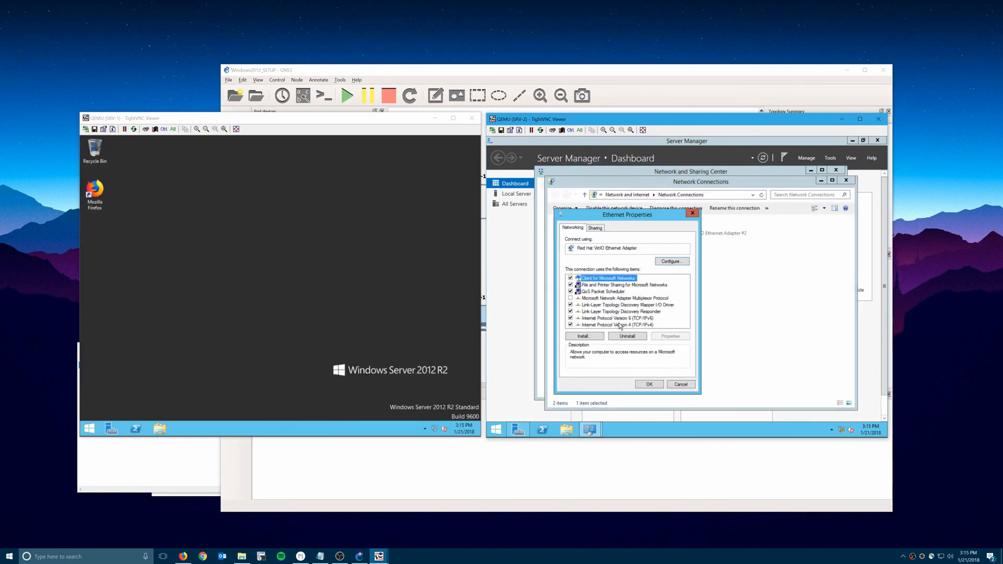
{"action": "left_click", "coordinate": [620, 324]}
{"action": "left_click", "coordinate": [666, 335]}
{"action": "left_click", "coordinate": [621, 302]}
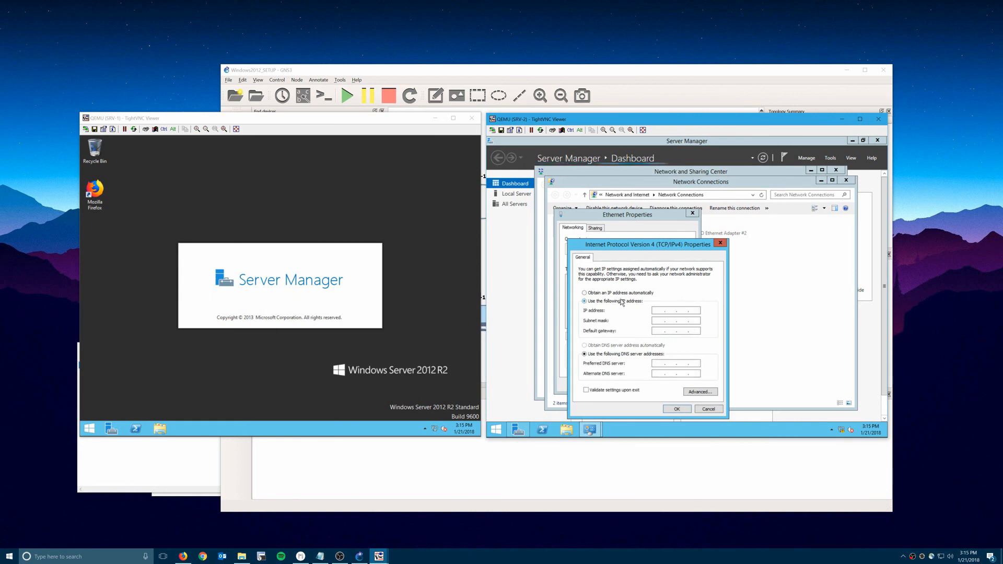
{"action": "type", "text": "192 . 16"}
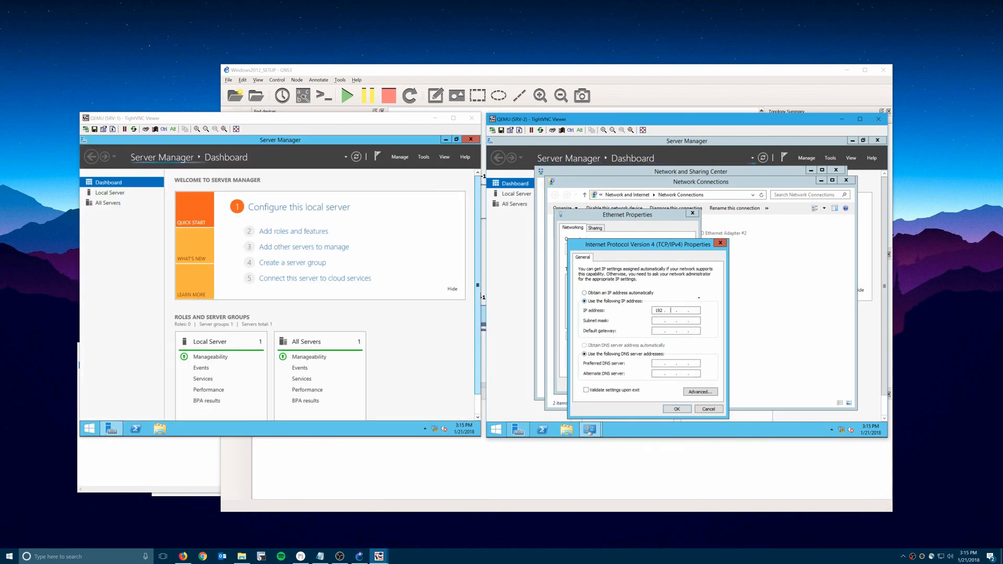
{"action": "type", "text": "8 . 10 . "}
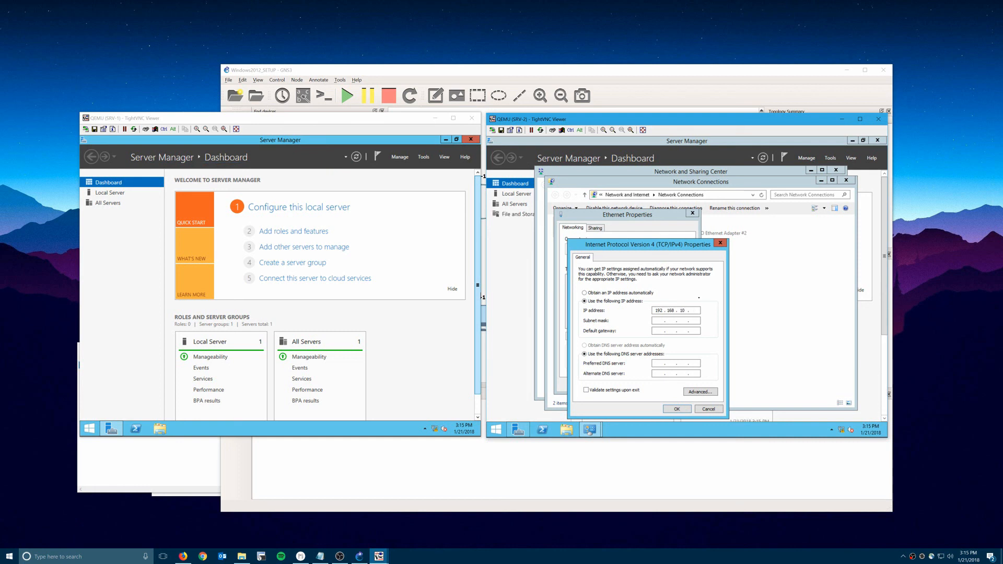
{"action": "type", "text": "11"}
{"action": "key", "text": "BackSpace"}
{"action": "type", "text": "2"}
{"action": "key", "text": "Tab"}
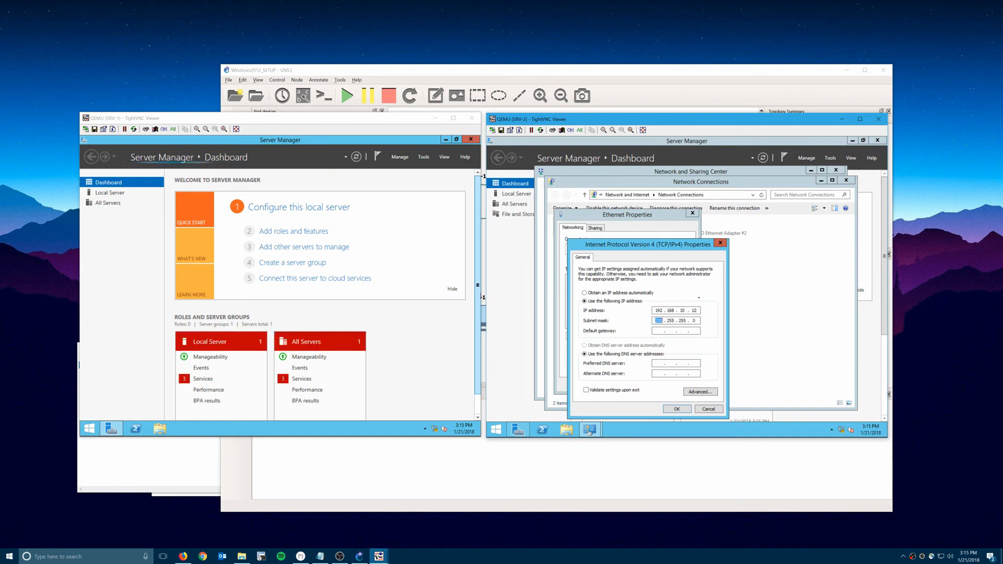
{"action": "left_click", "coordinate": [676, 408]}
{"action": "left_click", "coordinate": [648, 384]}
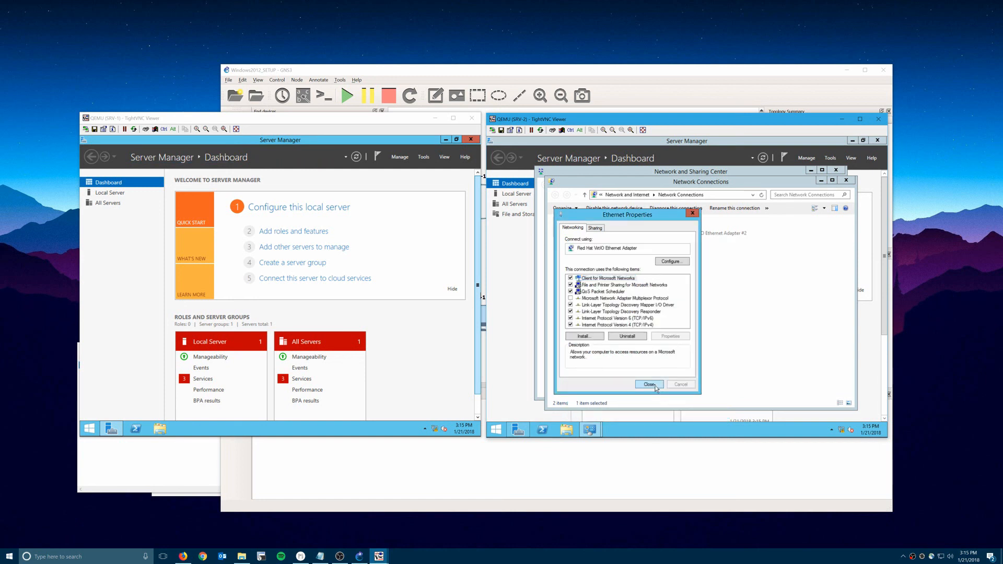
{"action": "right_click", "coordinate": [435, 428]}
{"action": "left_click", "coordinate": [435, 425]}
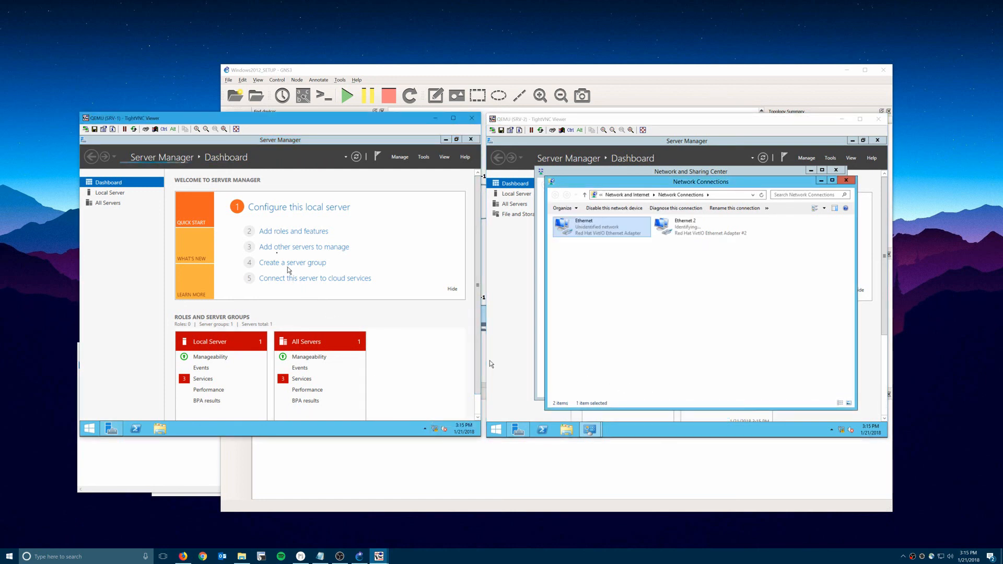
Give SRV-1's Ethernet adapter a static 192.168.10.x IPv4 address.
{"action": "left_click", "coordinate": [167, 214]}
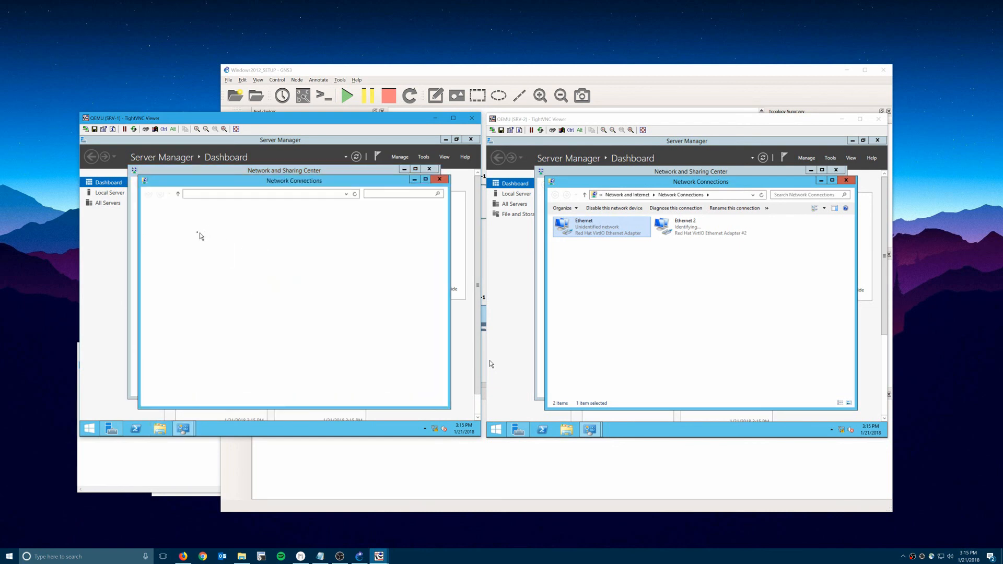
{"action": "right_click", "coordinate": [190, 231]}
{"action": "left_click", "coordinate": [216, 301]}
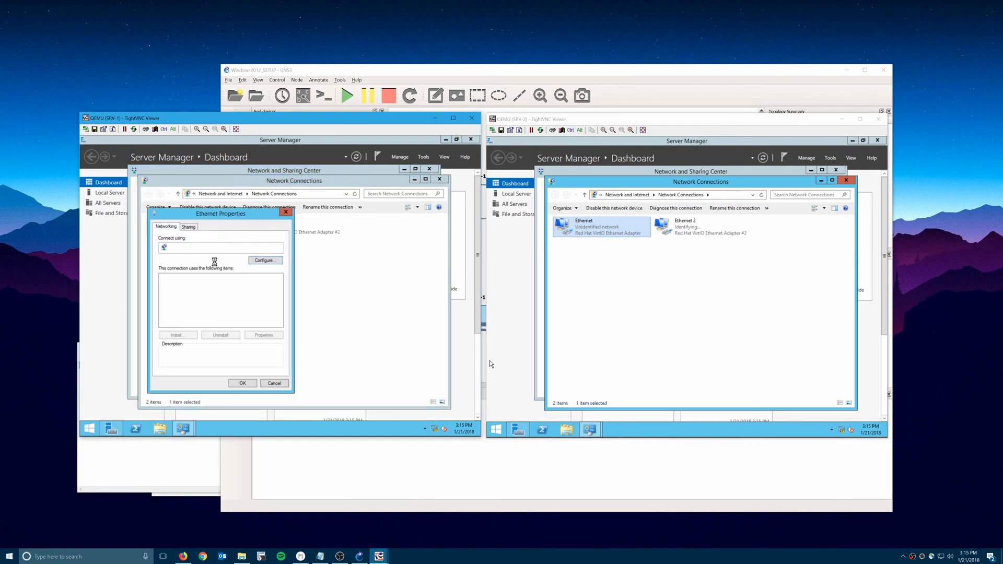
{"action": "double_click", "coordinate": [223, 323]}
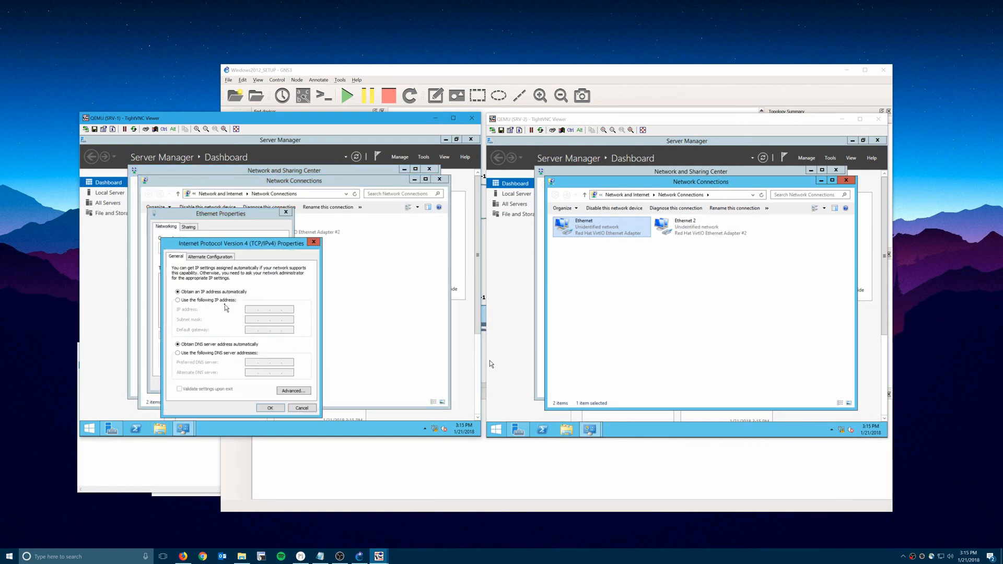
{"action": "left_click", "coordinate": [233, 301]}
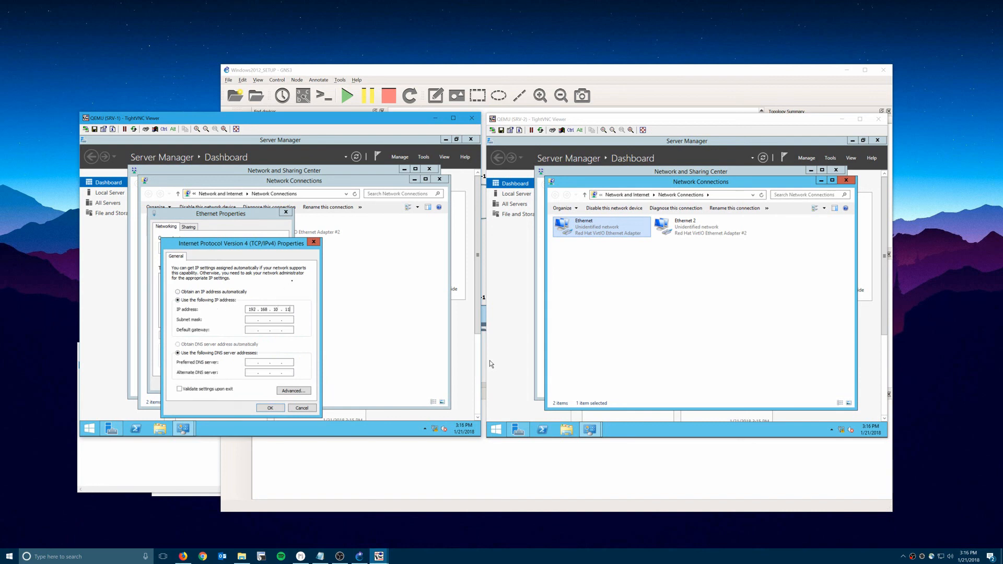
{"action": "key", "text": "Tab"}
{"action": "left_click", "coordinate": [269, 408]}
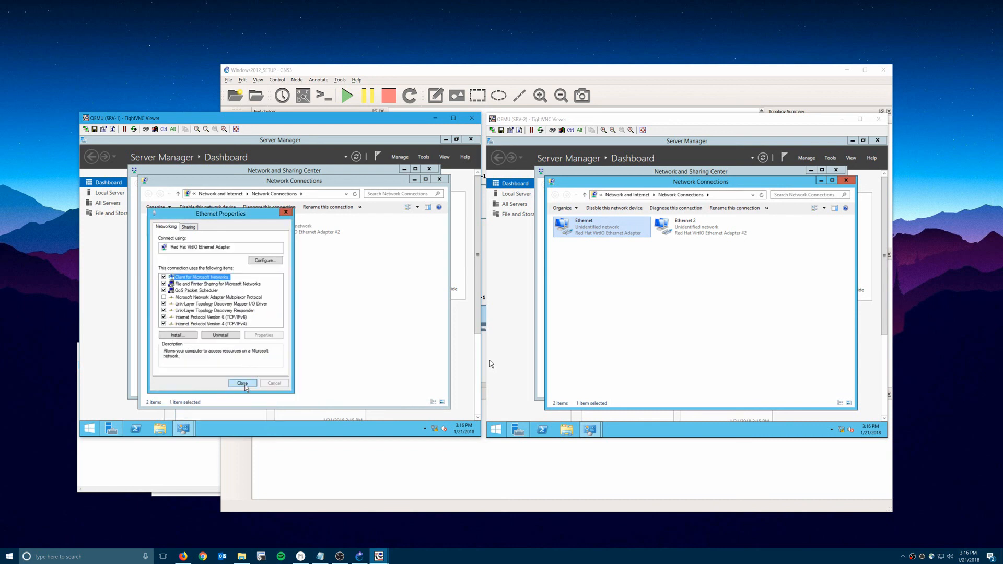
{"action": "left_click", "coordinate": [243, 383]}
From a command prompt on SRV-1, ping 192.168.10.12, stop it, and exit.
{"action": "right_click", "coordinate": [90, 427]}
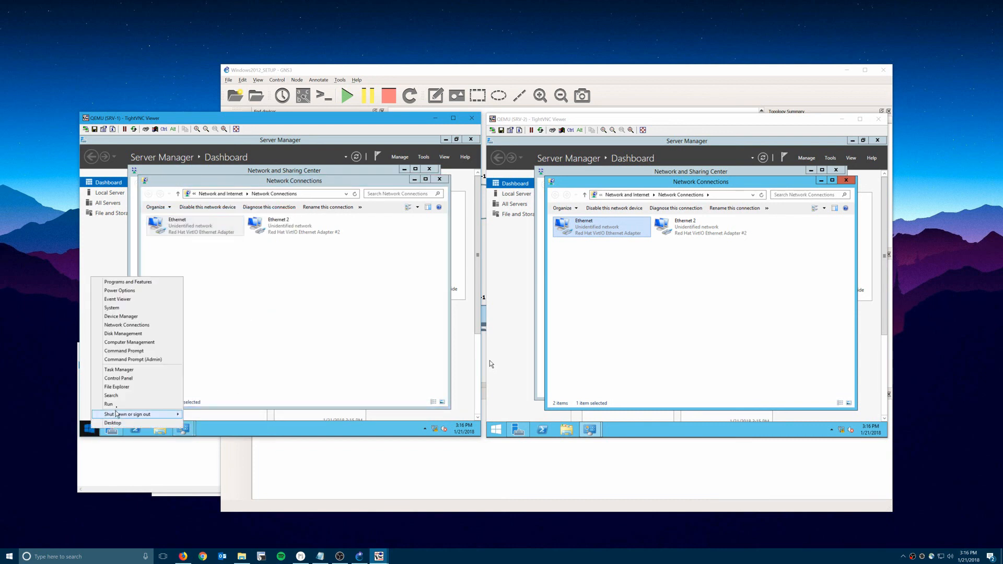
{"action": "left_click", "coordinate": [108, 403]}
{"action": "key", "text": "Return"}
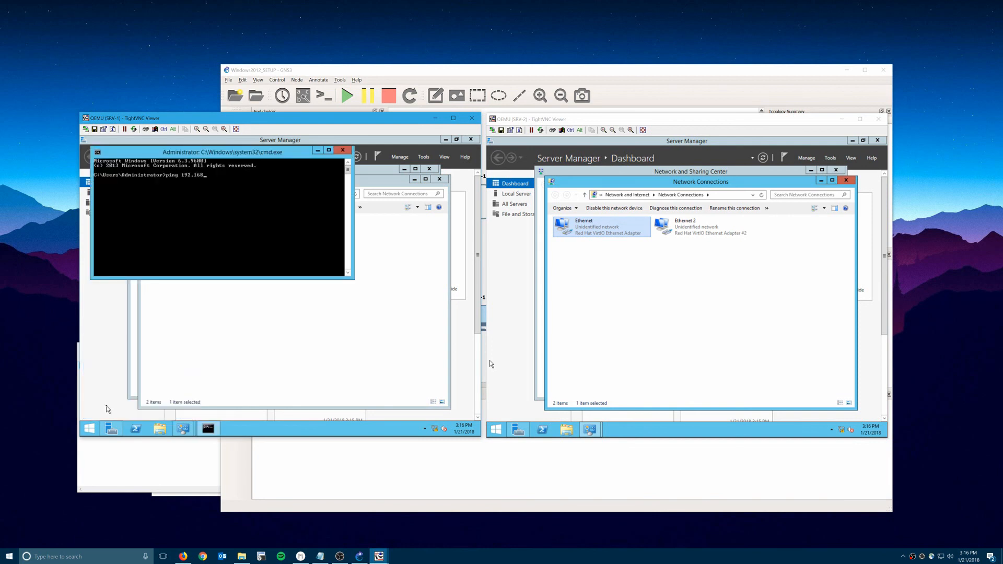
{"action": "type", "text": "ping 192.168.10.12"}
{"action": "key", "text": "Return"}
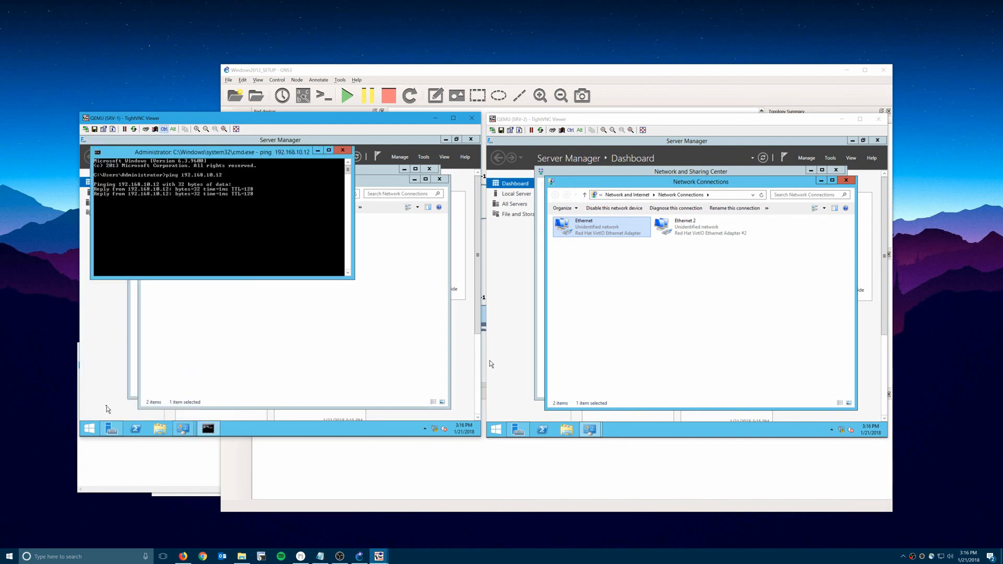
{"action": "key", "text": "ctrl+c"}
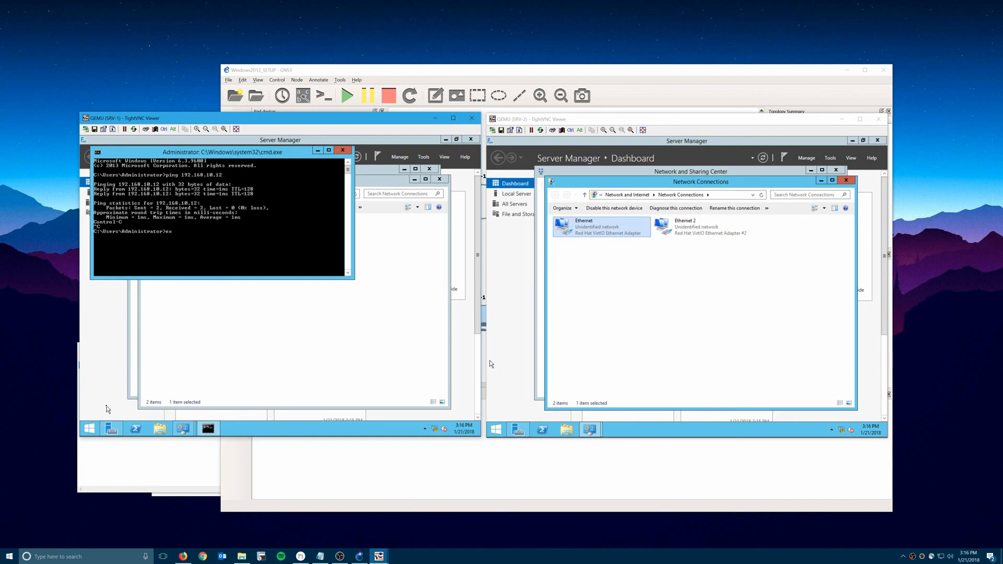
{"action": "type", "text": "exit"}
{"action": "key", "text": "Return"}
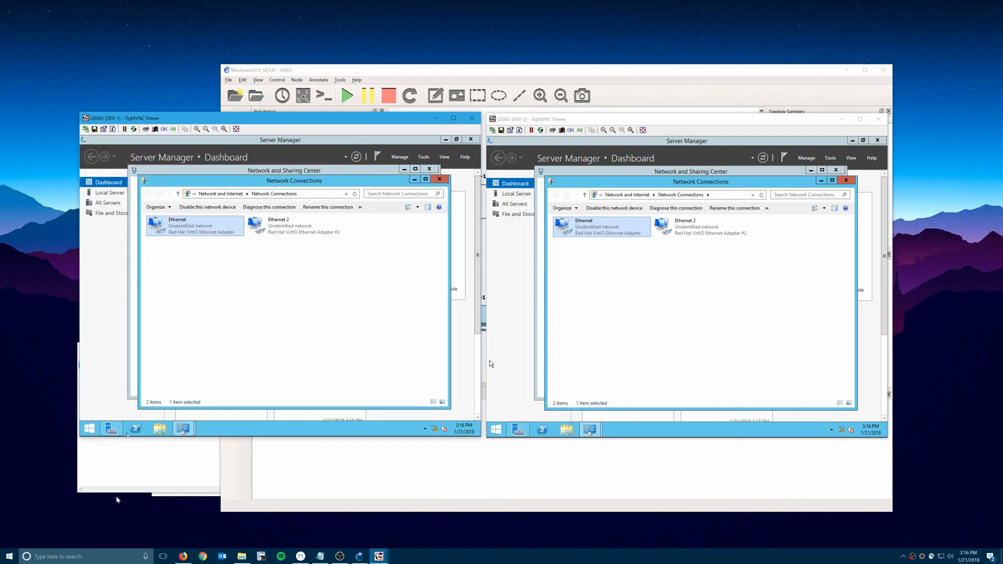
{"action": "left_click", "coordinate": [96, 431]}
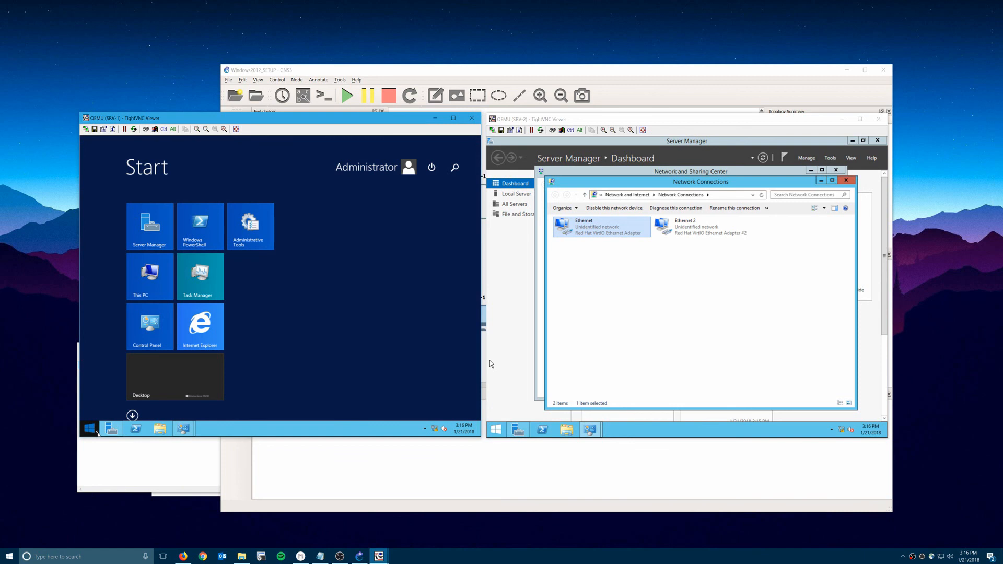
Launch Mozilla Firefox and PuTTY on SRV-1 from Start search.
{"action": "type", "text": "fire"}
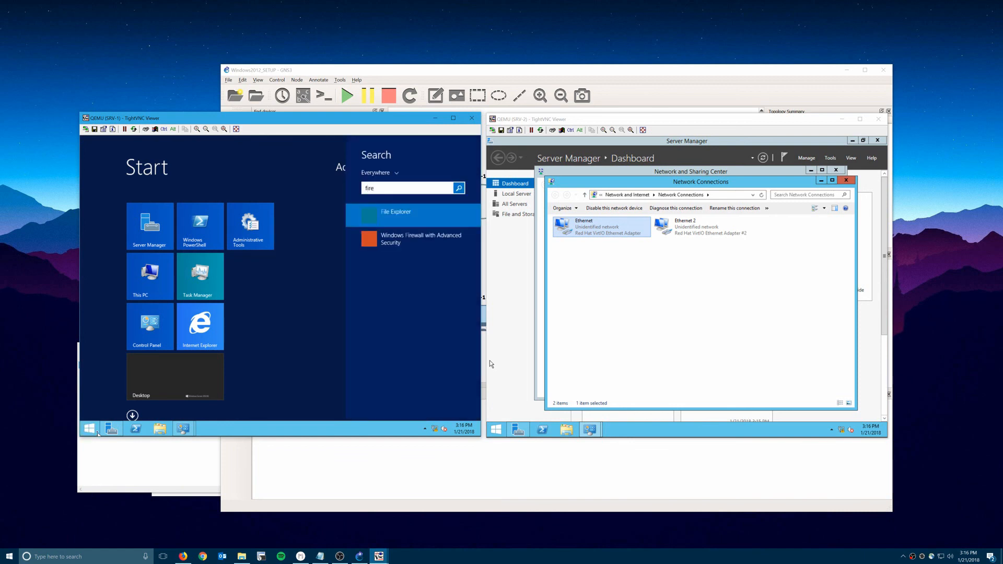
{"action": "type", "text": "fox"}
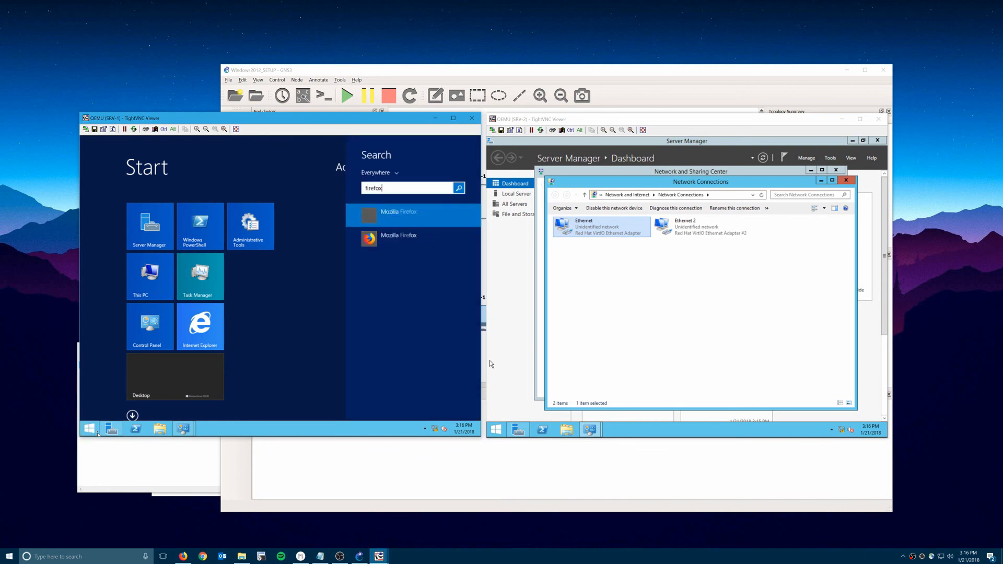
{"action": "key", "text": "Return"}
{"action": "left_click", "coordinate": [470, 220]}
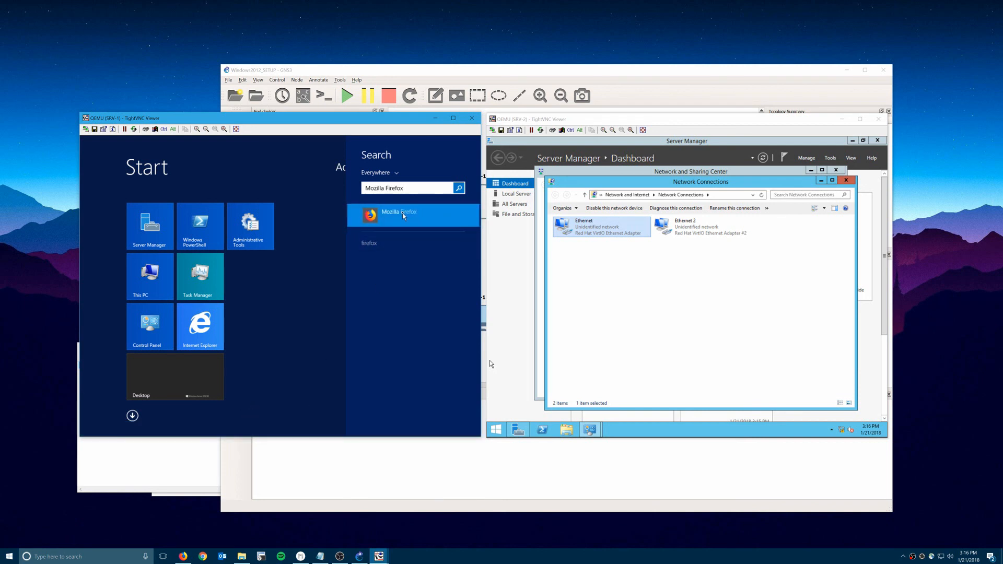
{"action": "key", "text": "super"}
{"action": "left_click", "coordinate": [379, 220]}
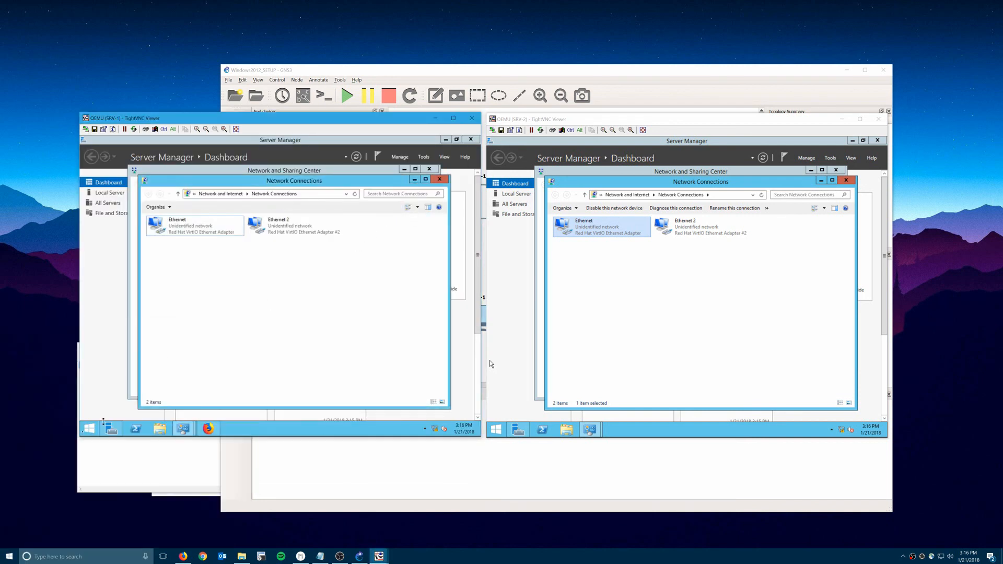
{"action": "left_click", "coordinate": [89, 429]}
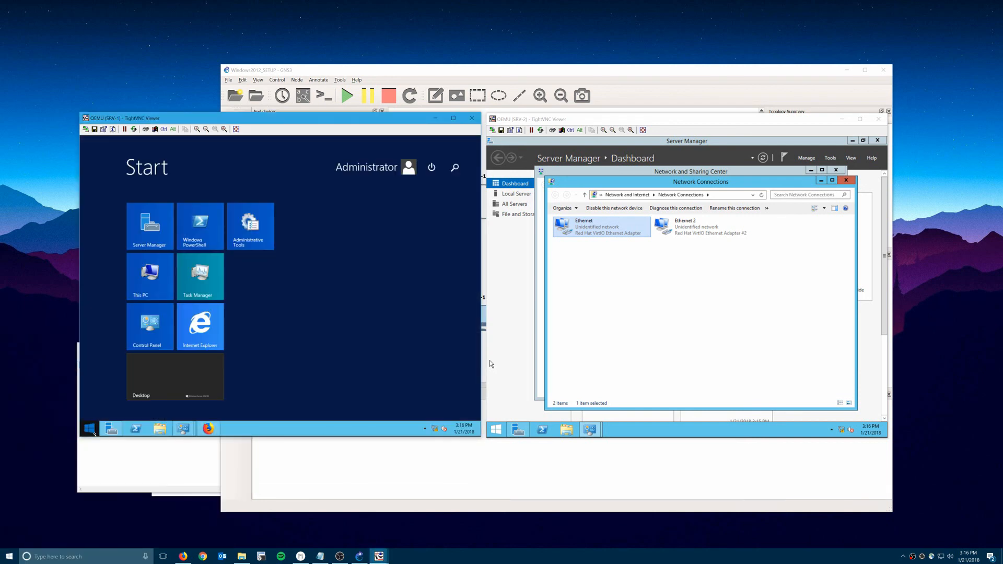
{"action": "type", "text": "putty"}
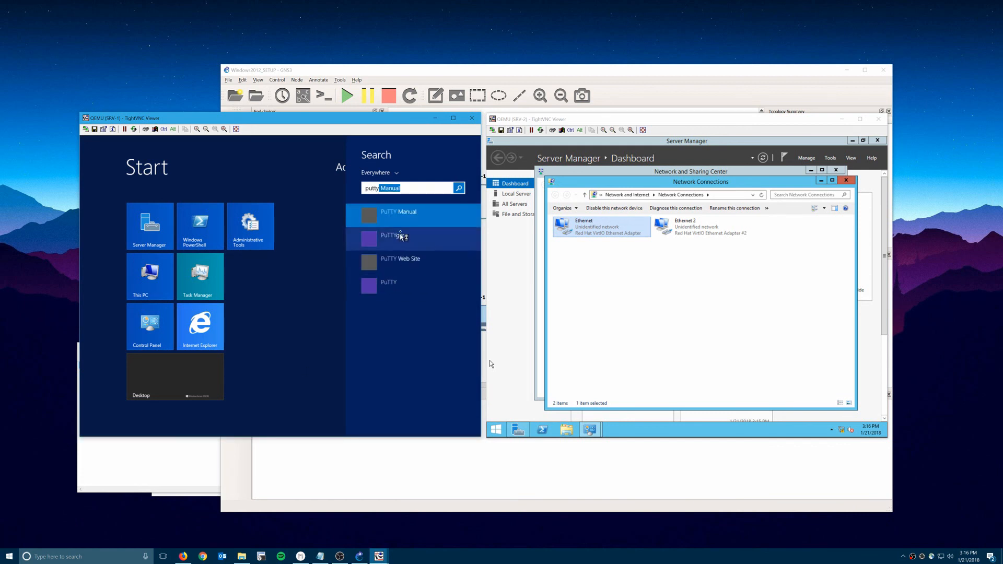
{"action": "left_click", "coordinate": [389, 283]}
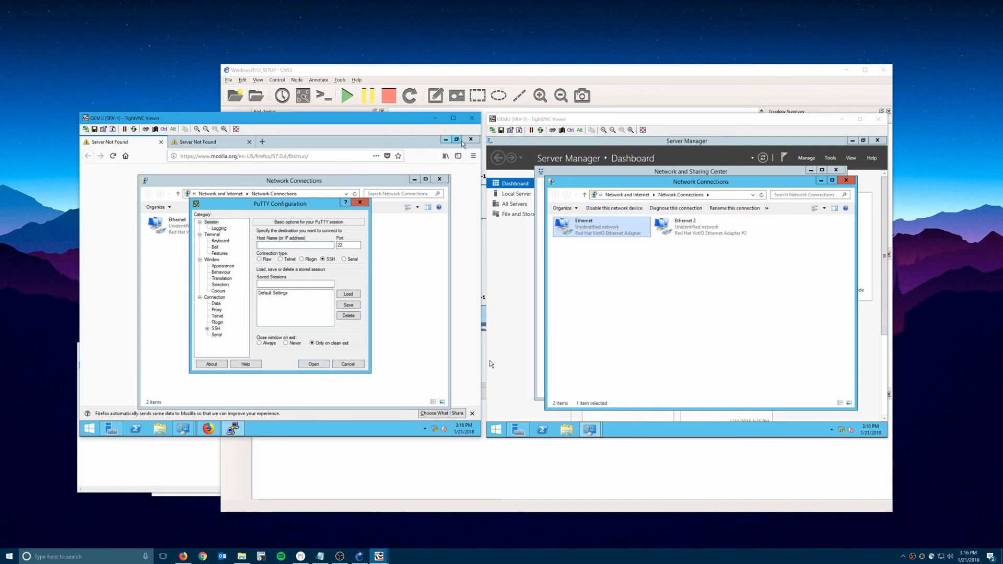
Close PuTTY, the network windows and Server Manager on both SRV-1 and SRV-2.
{"action": "left_click", "coordinate": [446, 139]}
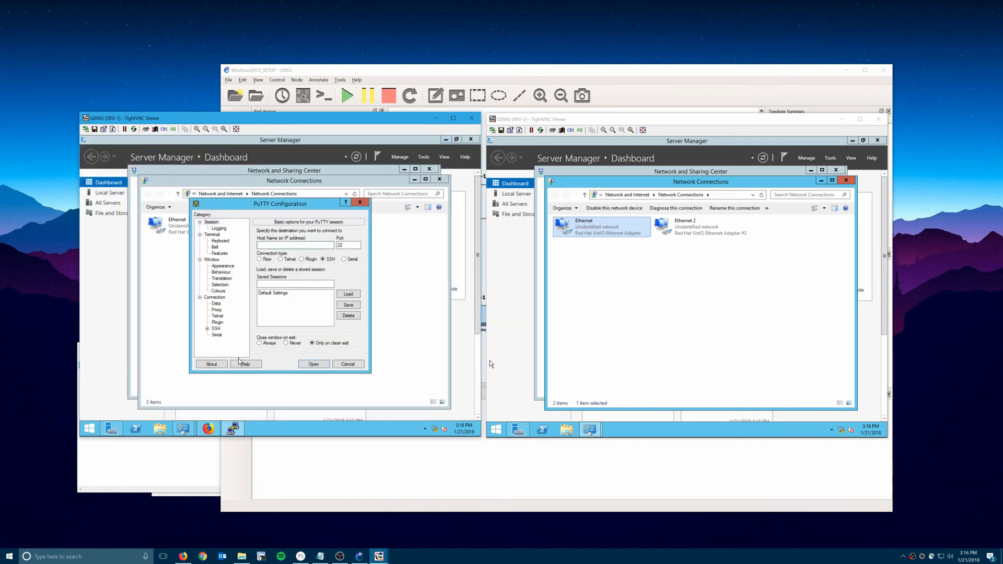
{"action": "left_click", "coordinate": [360, 202]}
{"action": "left_click", "coordinate": [439, 179]}
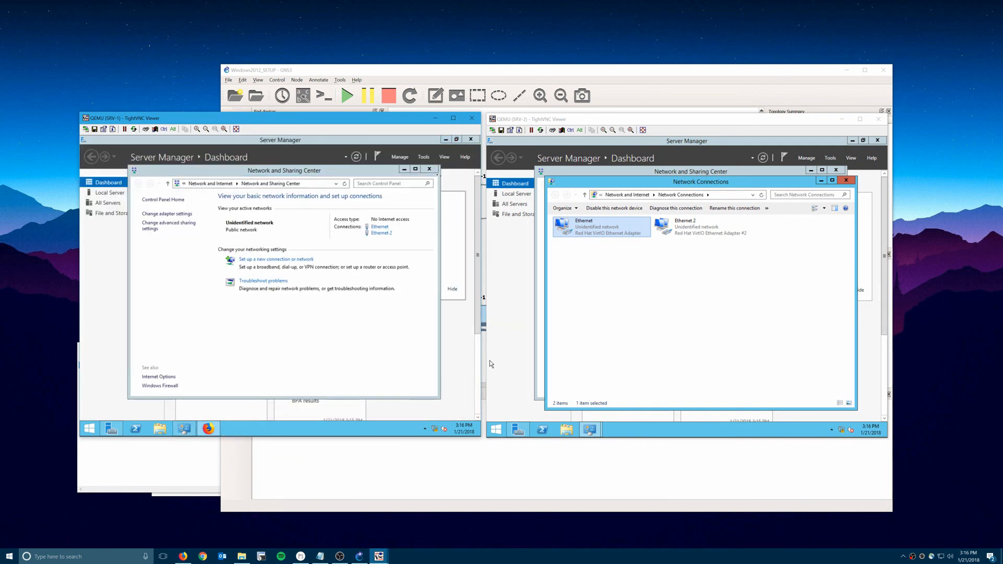
{"action": "left_click", "coordinate": [429, 168]}
{"action": "left_click", "coordinate": [470, 140]}
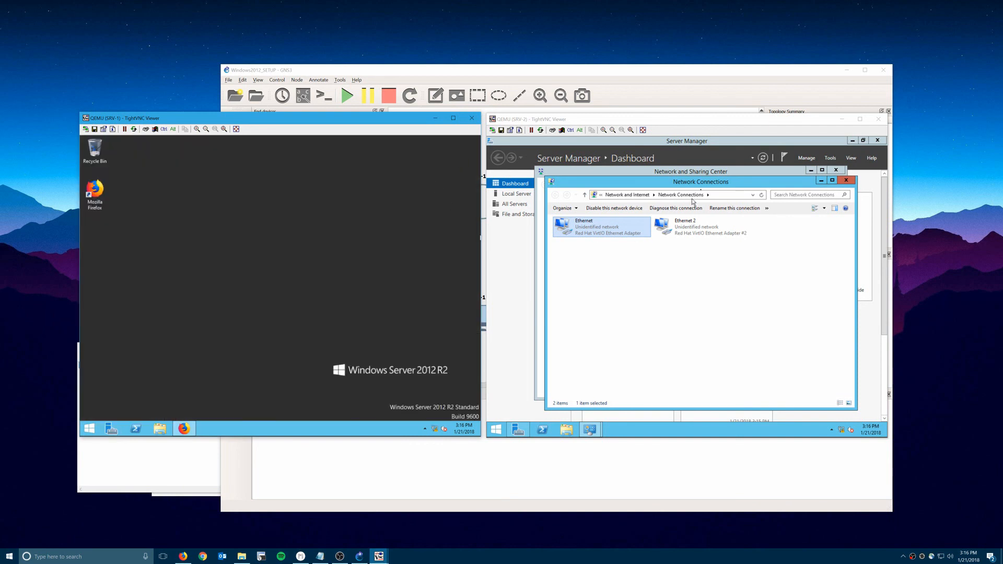
{"action": "left_click", "coordinate": [846, 180]}
{"action": "left_click", "coordinate": [835, 170]}
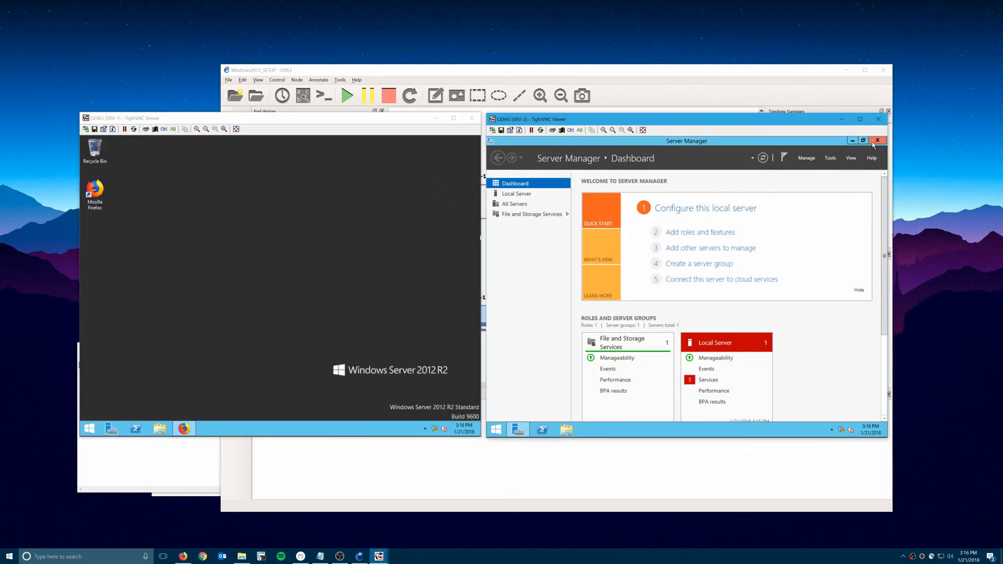
{"action": "left_click", "coordinate": [872, 141]}
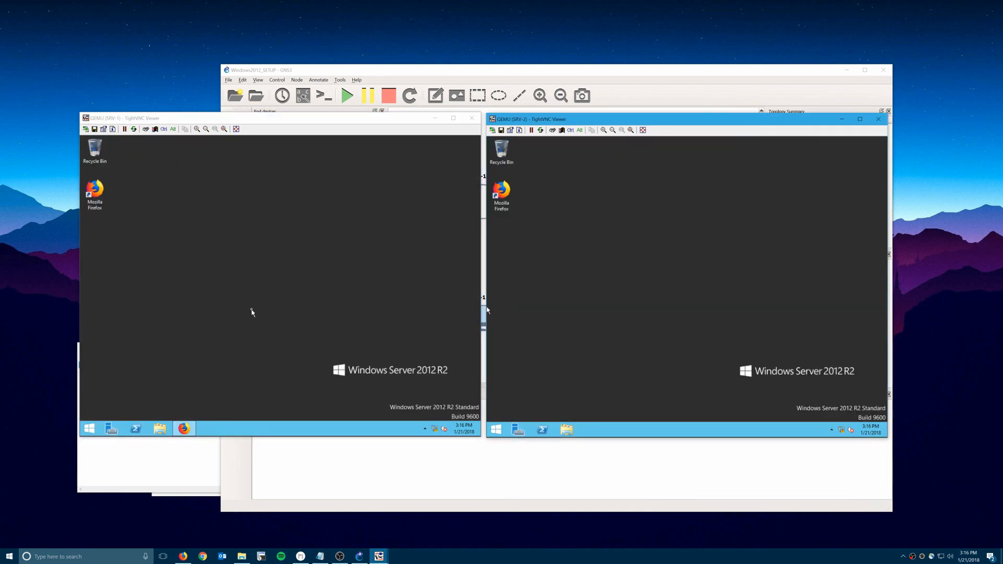
Open SRV-1's Task Manager with full process details and move it right.
{"action": "left_click", "coordinate": [252, 312]}
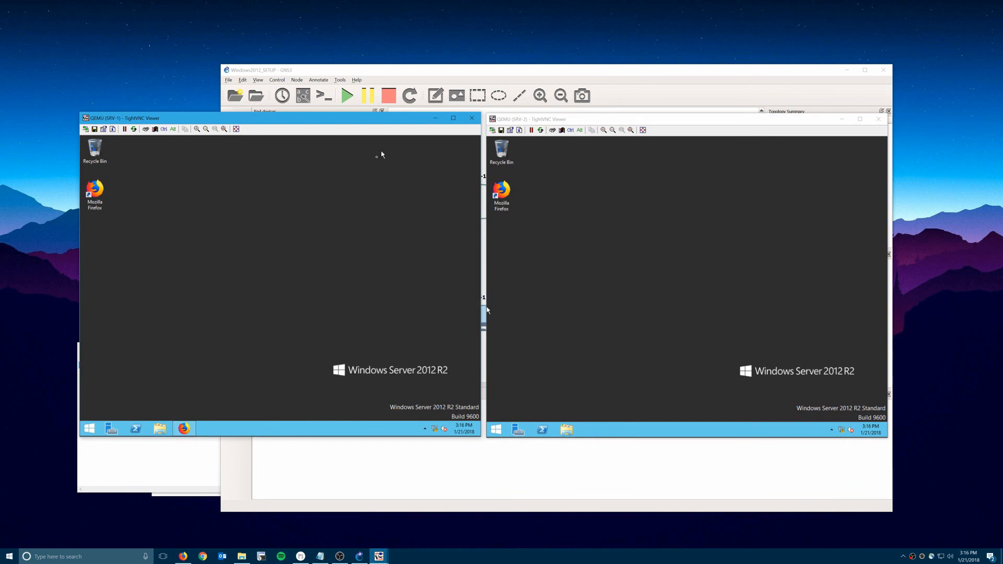
{"action": "right_click", "coordinate": [325, 427]}
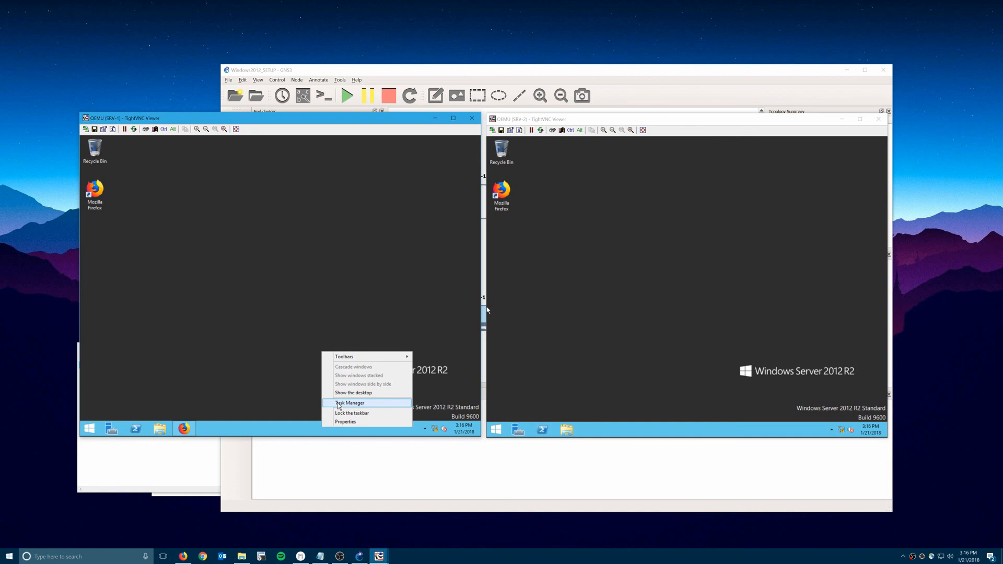
{"action": "left_click", "coordinate": [338, 405]}
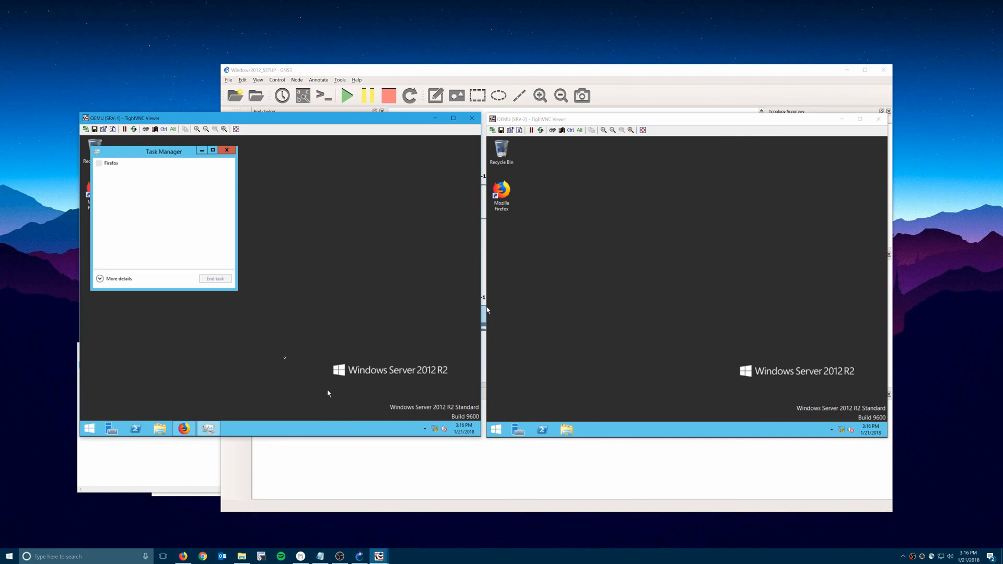
{"action": "left_click", "coordinate": [121, 277]}
{"action": "left_click_drag", "start_coordinate": [182, 157], "coordinate": [281, 154]}
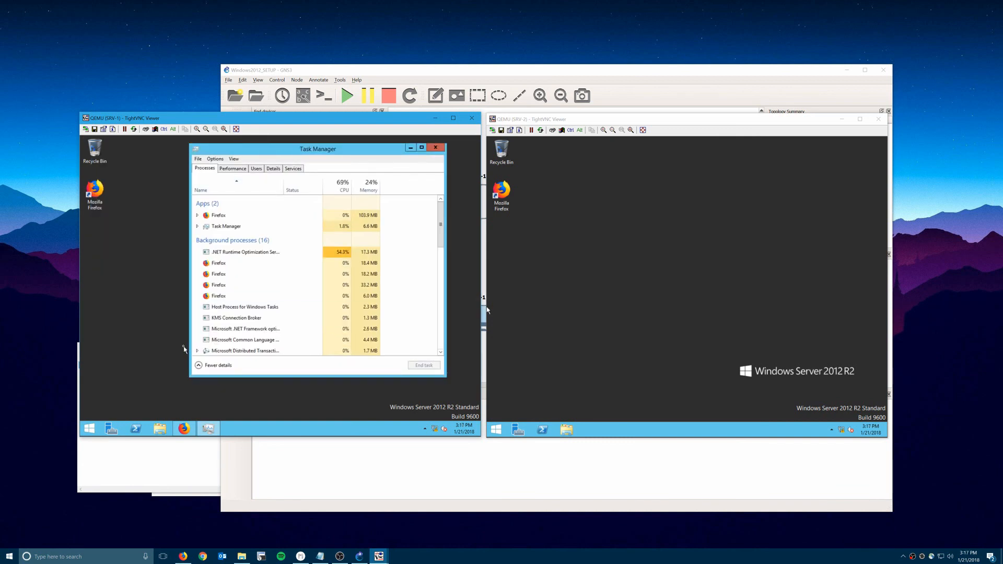
Review the Notepad line '-nographic -usbdevice tablet -rtc base=localtime', then switch to SRV-2.
{"action": "key", "text": "alt+Tab"}
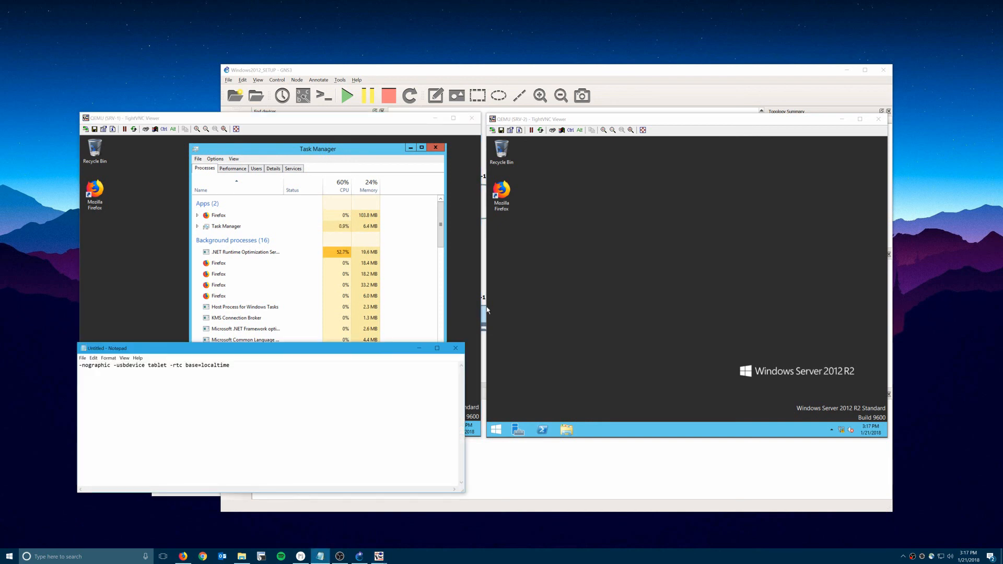
{"action": "double_click", "coordinate": [97, 365]}
{"action": "left_click", "coordinate": [97, 365]}
{"action": "left_click_drag", "start_coordinate": [231, 365], "coordinate": [57, 365]}
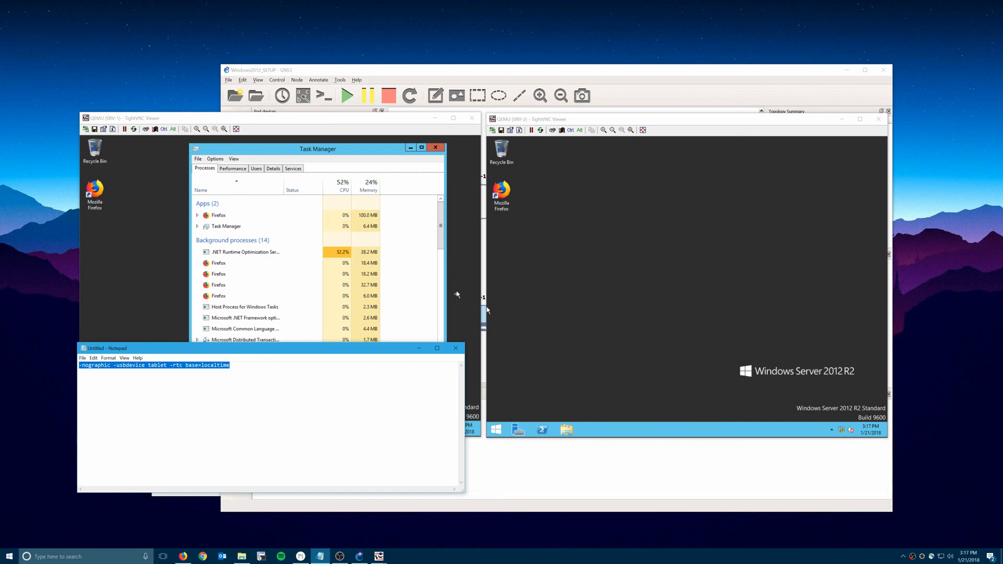
{"action": "left_click", "coordinate": [455, 295]}
{"action": "left_click", "coordinate": [559, 282]}
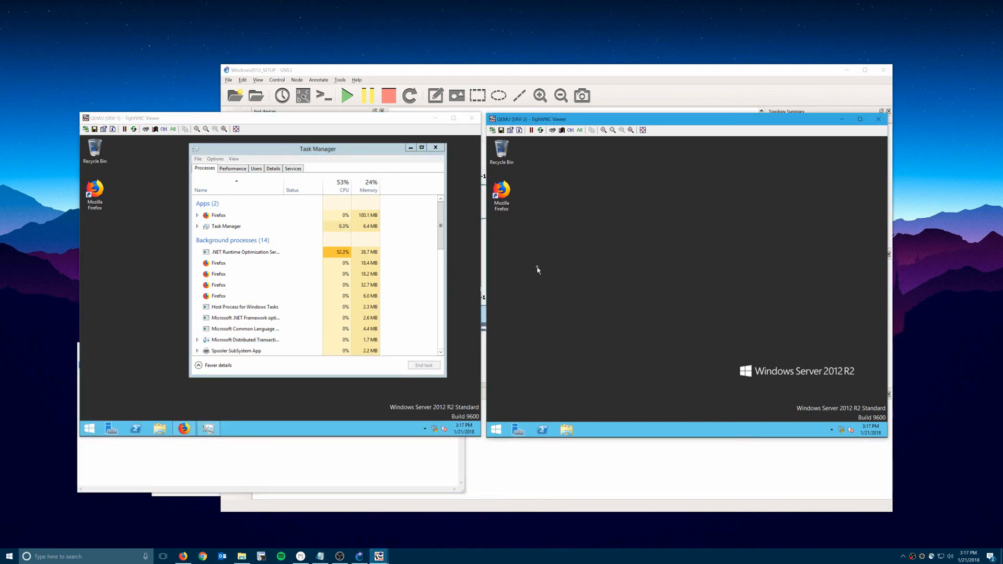